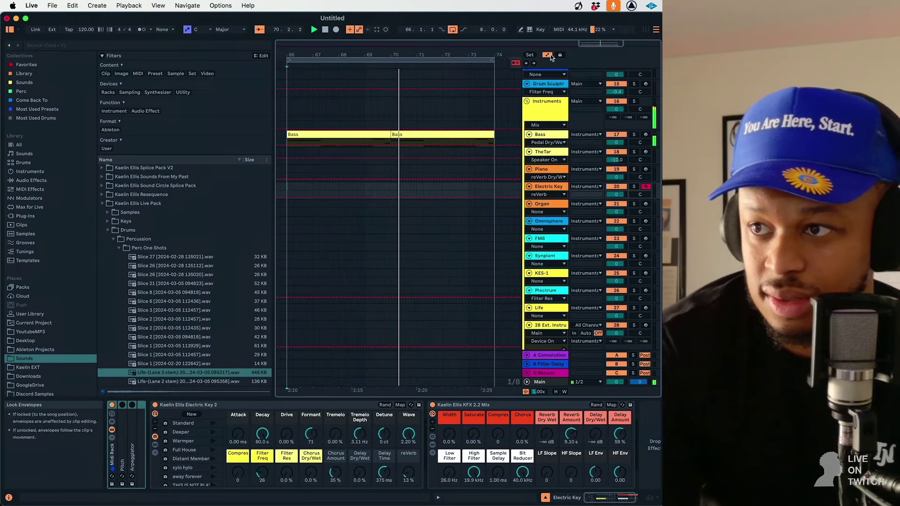
- Fit all tracks into the arrangement view and enlarge the audio waveforms vertically
scroll(396, 153, "down", 10)
scroll(396, 157, "down", 4)
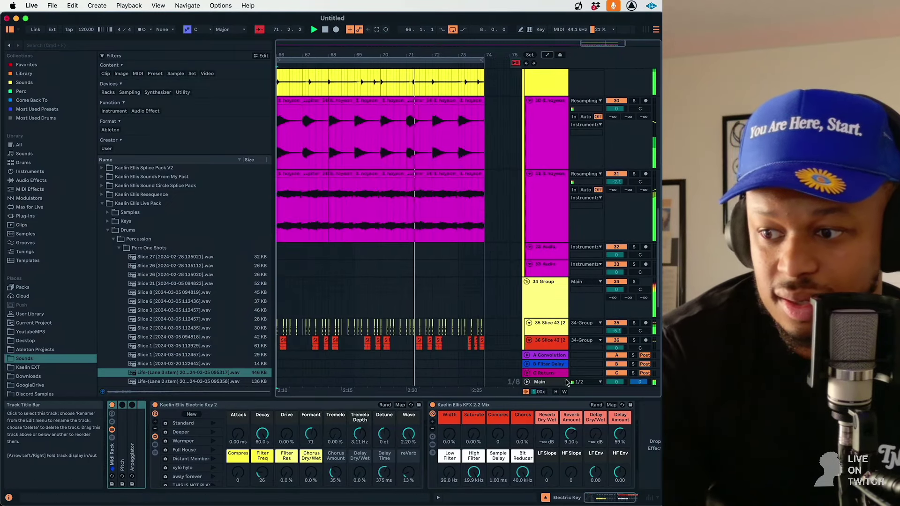
left_click(556, 392)
scroll(540, 378, "down", 1)
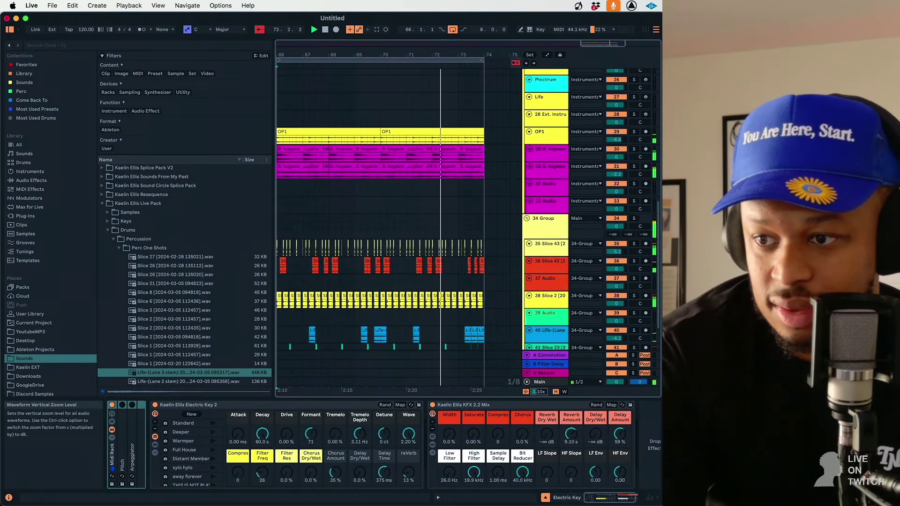
left_click_drag(538, 392, 539, 370)
- Duplicate the 8-bar looped section of every track right after itself, filling bars 74–82
scroll(441, 317, "left", 1)
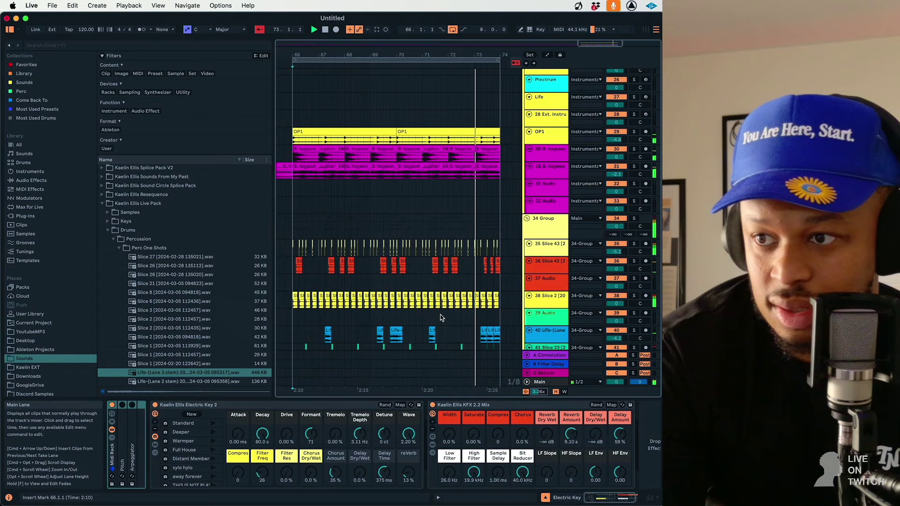
left_click(361, 59)
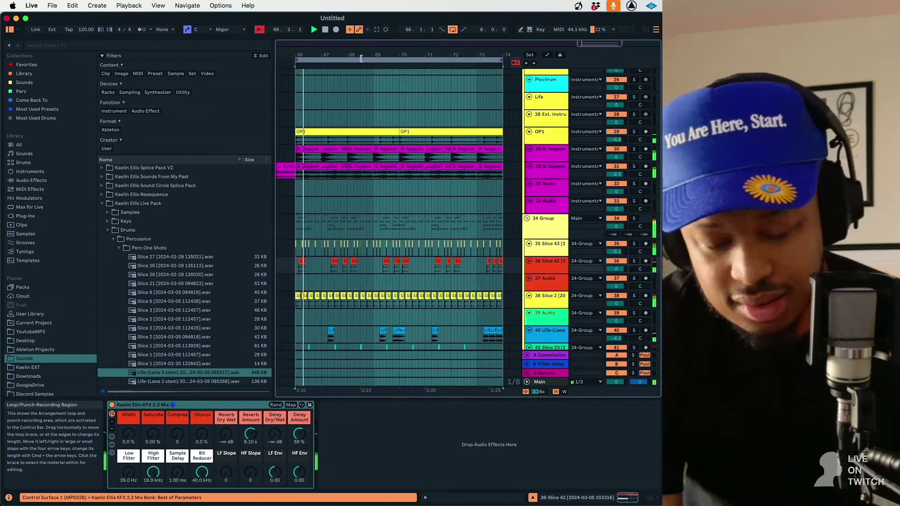
key("super+d")
left_click_drag(599, 45, 558, 26)
- Set the arrangement's fixed grid to 1 Bar
right_click(419, 103)
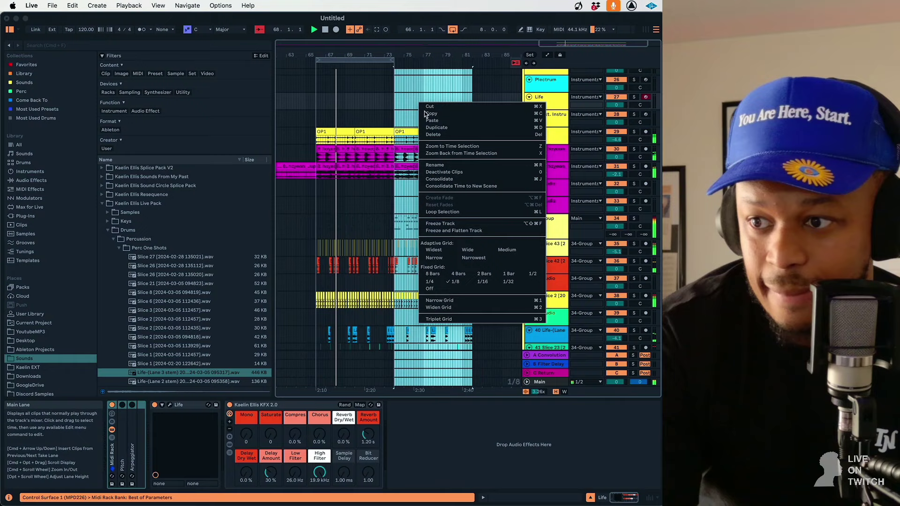
left_click(484, 273)
right_click(407, 87)
left_click(496, 258)
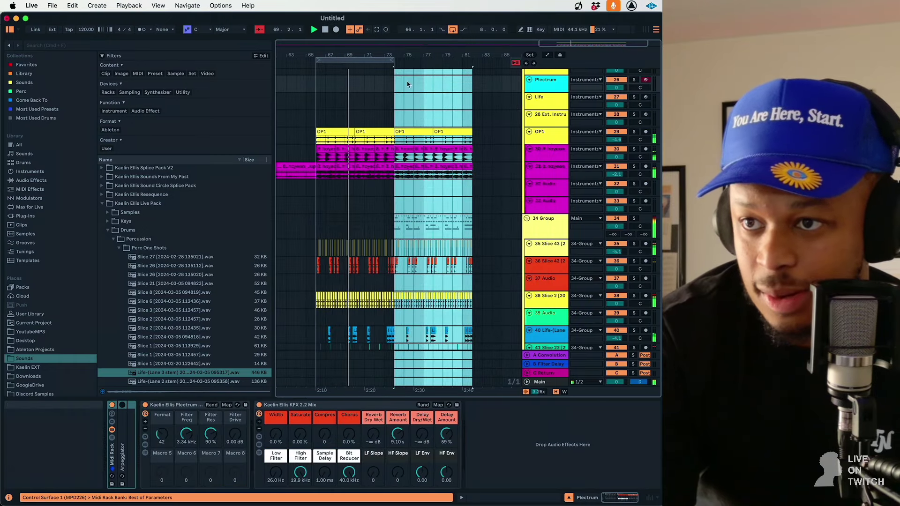
- Extend the loop to 16 bars so it ends at bar 82
left_click_drag(394, 59, 472, 60)
left_click(426, 171)
scroll(426, 171, "down", 3)
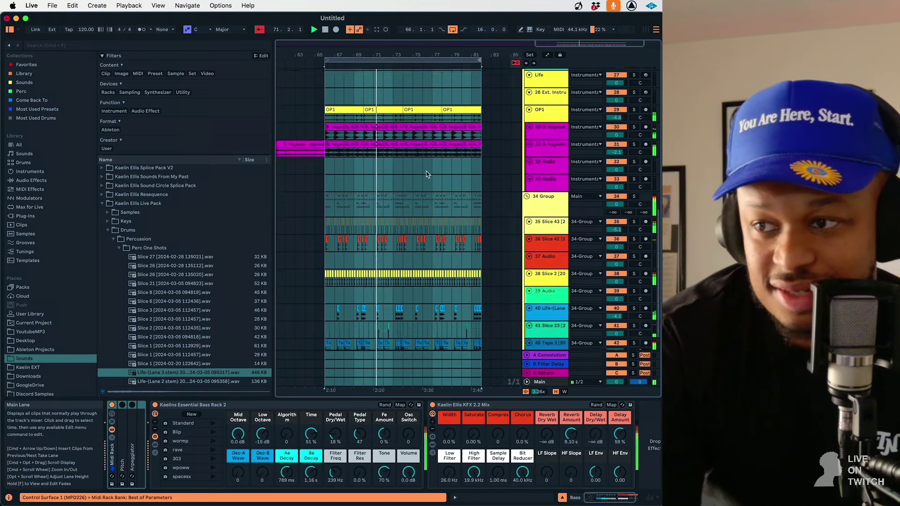
scroll(426, 170, "up", 5)
scroll(427, 170, "down", 3)
scroll(392, 189, "left", 3)
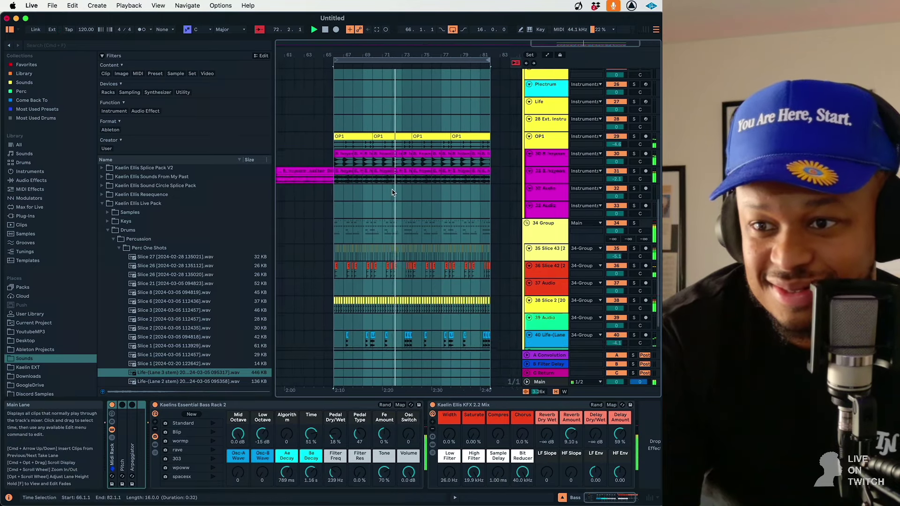
scroll(393, 187, "right", 1)
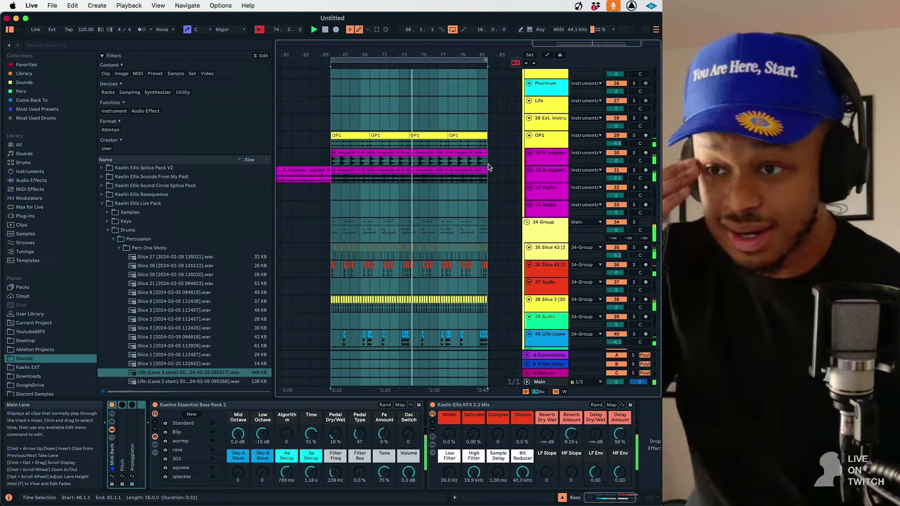
scroll(488, 164, "right", 2)
- Select bars 74–83 on the resampled track and shift the selection up to the OP1 track
left_click(482, 160)
left_click_drag(482, 159, 384, 162)
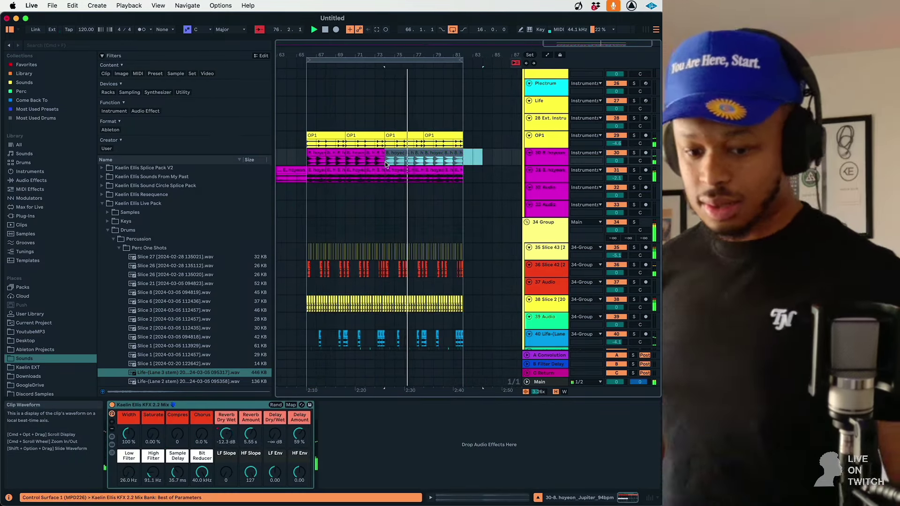
key("Up")
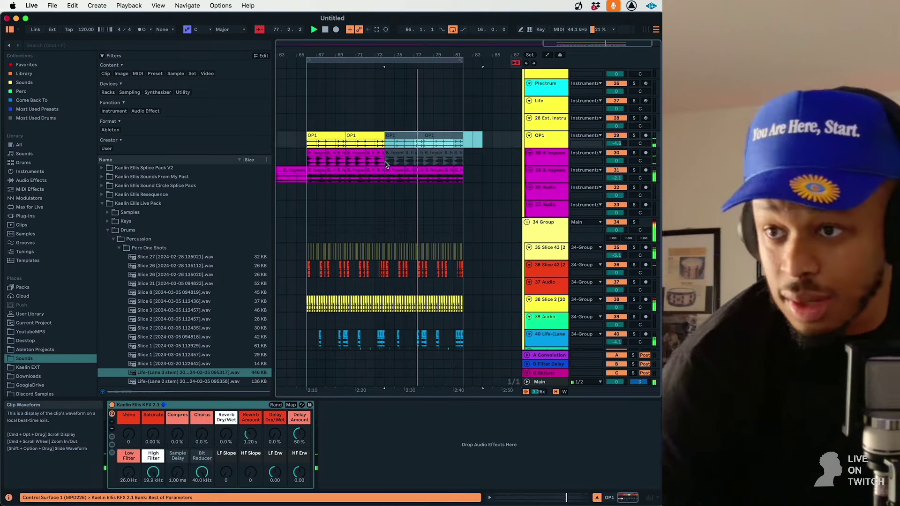
scroll(385, 162, "left", 1)
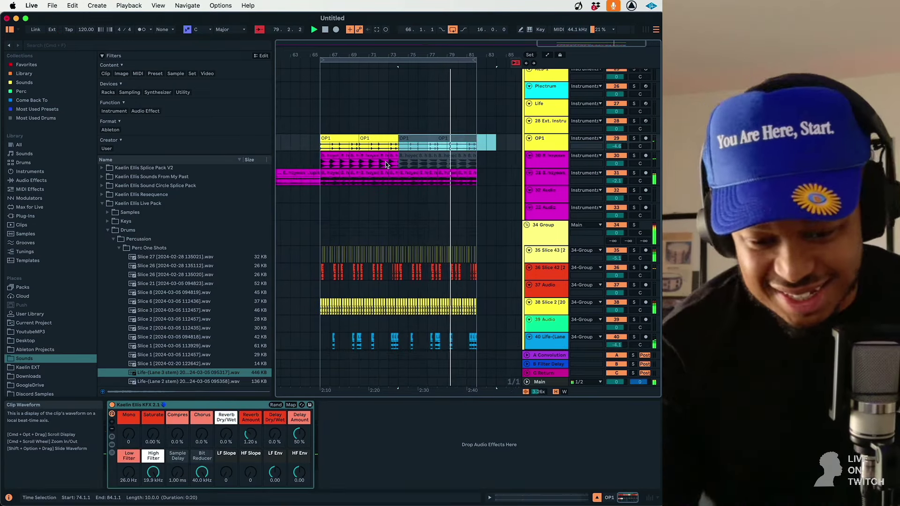
scroll(386, 162, "up", 5)
- Arm the Electric Key track and record an orange keys clip over the duplicated section from bar 74
left_click(549, 153)
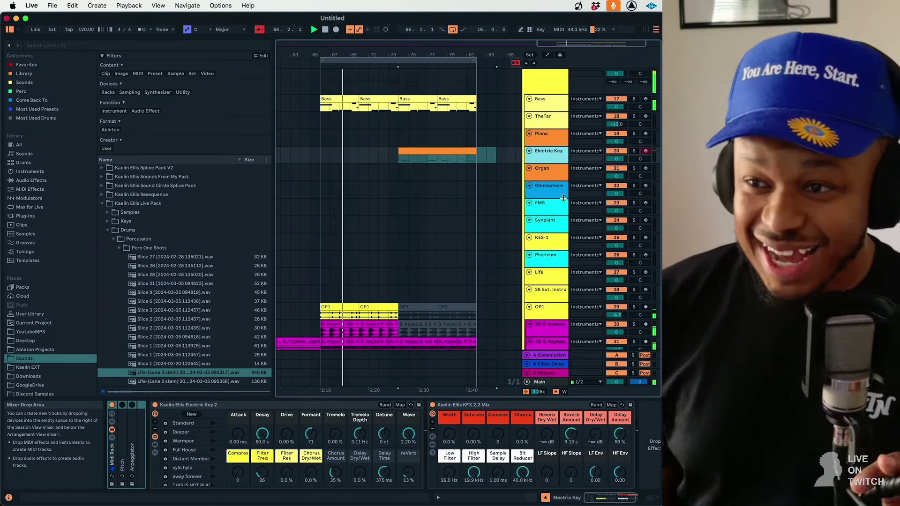
- Extend the Electric Key clip back to bar 67, raise its reverb to 50% and lower its volume slightly
left_click(387, 141)
left_click_drag(399, 157, 321, 159)
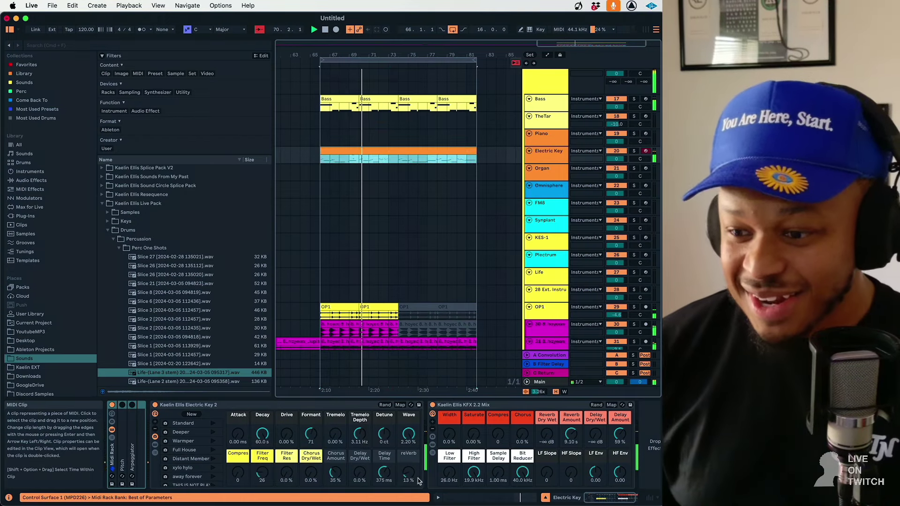
left_click_drag(408, 472, 408, 470)
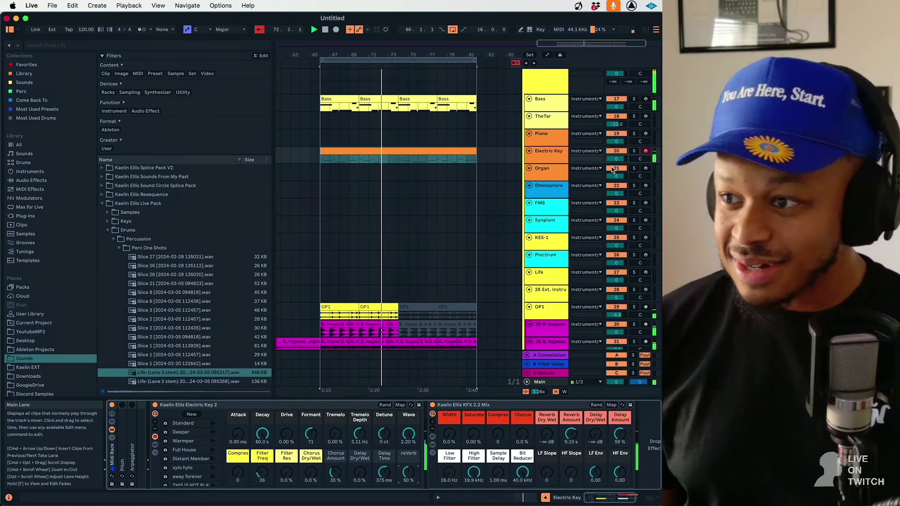
left_click_drag(616, 159, 616, 162)
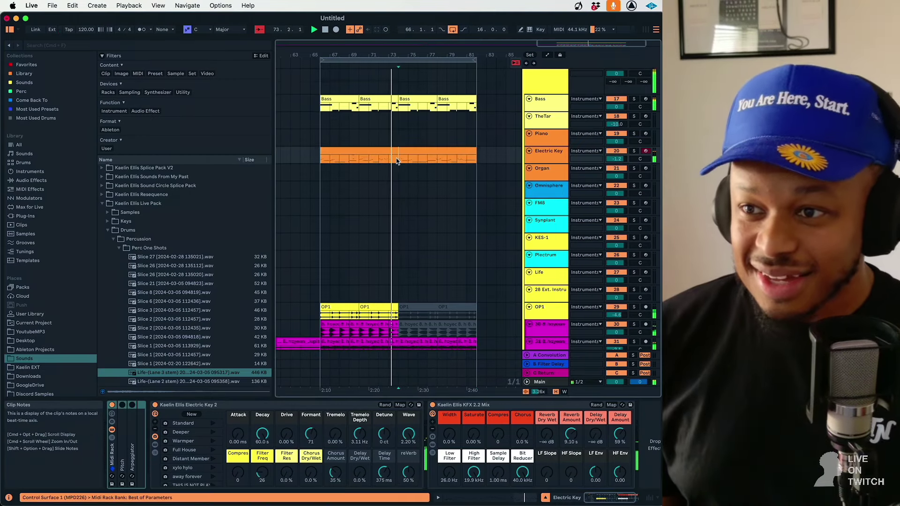
- Delete the notes in bars 67–73 of the Electric Key clip
left_click_drag(396, 158, 322, 158)
key("Delete")
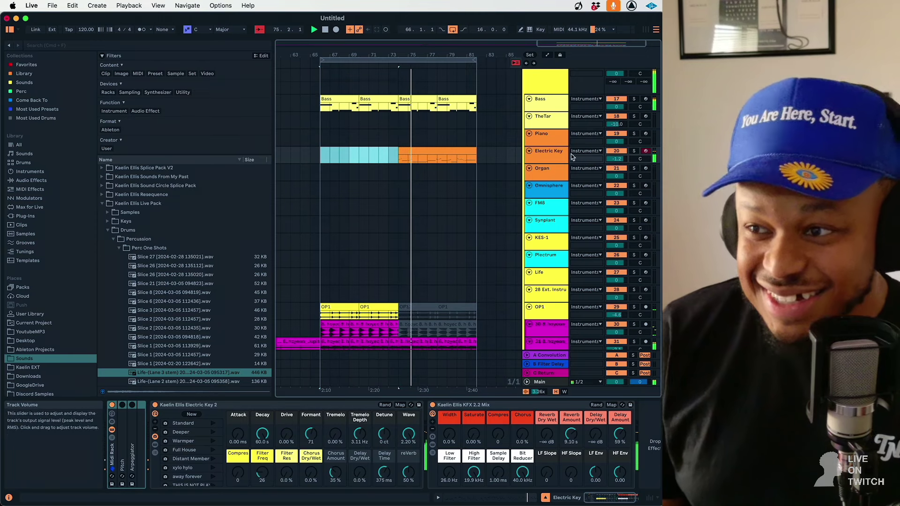
left_click(557, 159)
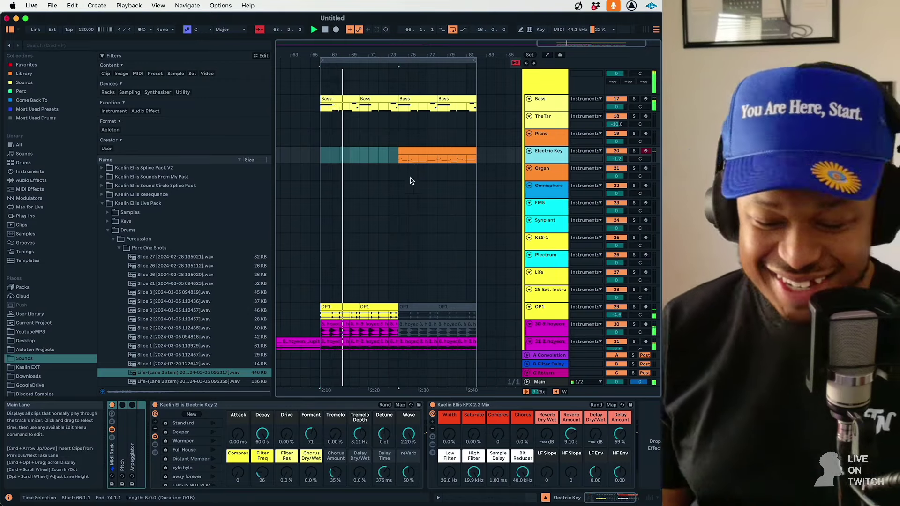
- Remove the empty lead-in so the Electric Key clip starts at bar 74
left_click(543, 209)
left_click(547, 192)
left_click(550, 140)
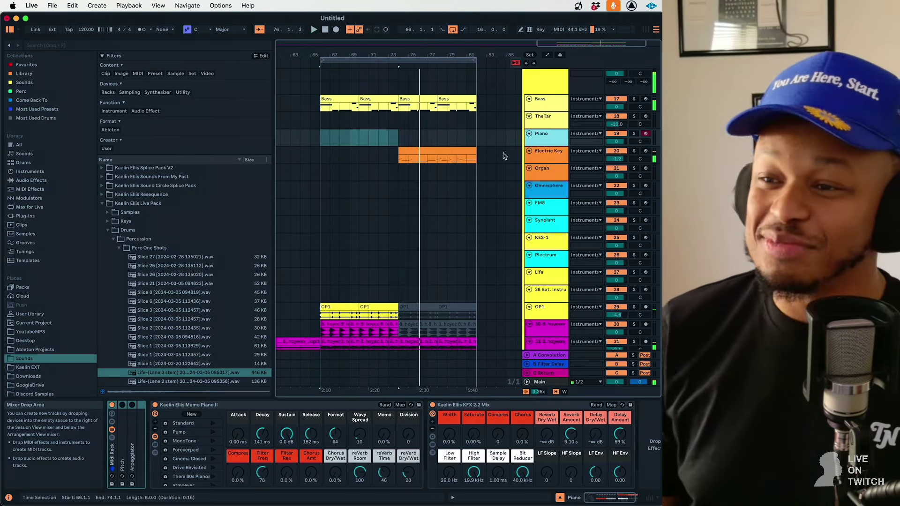
left_click(429, 161)
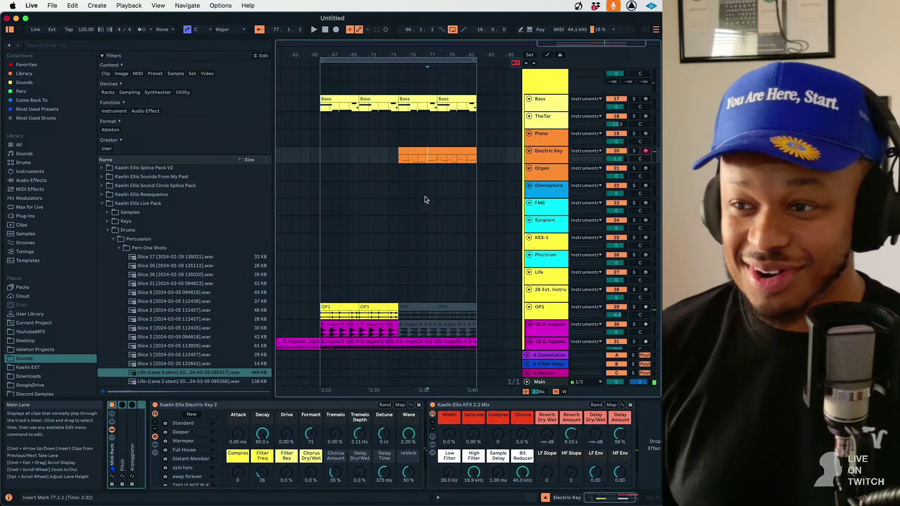
- Play the arrangement and switch off the Electric Key track
left_click(405, 207)
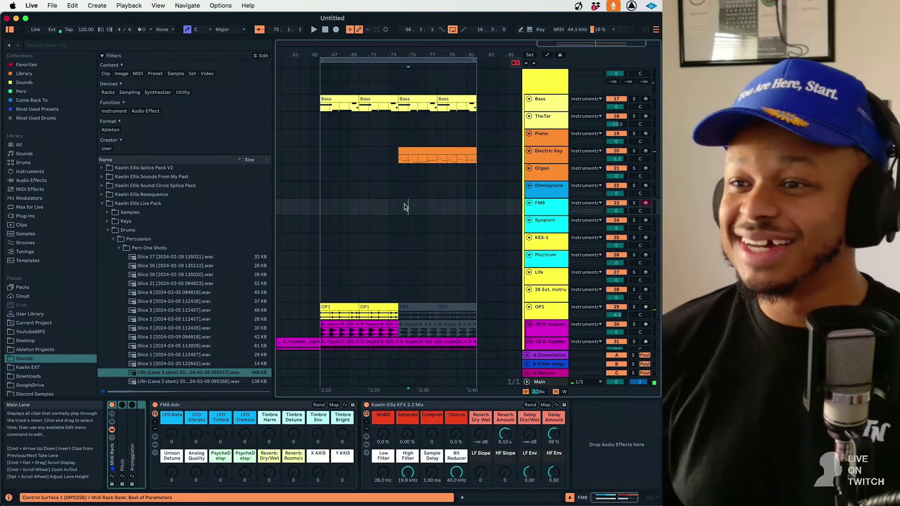
left_click(548, 136)
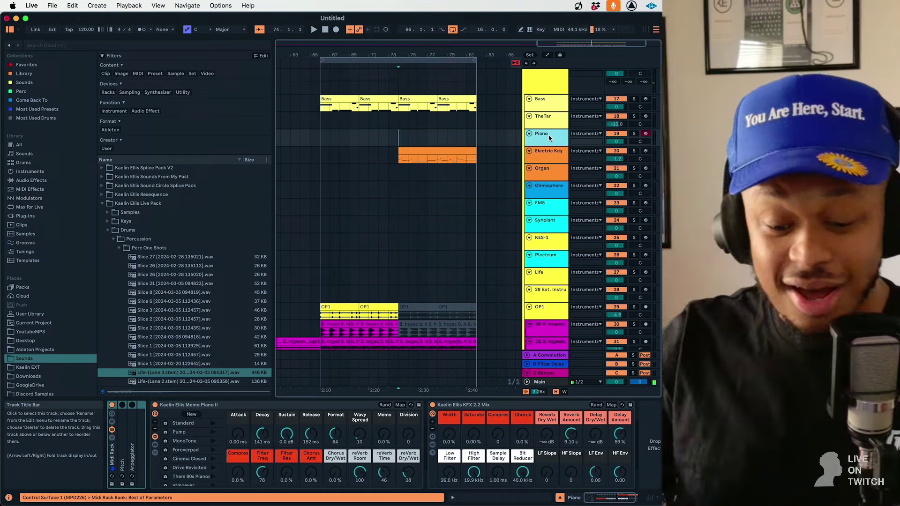
left_click(339, 151)
key("space")
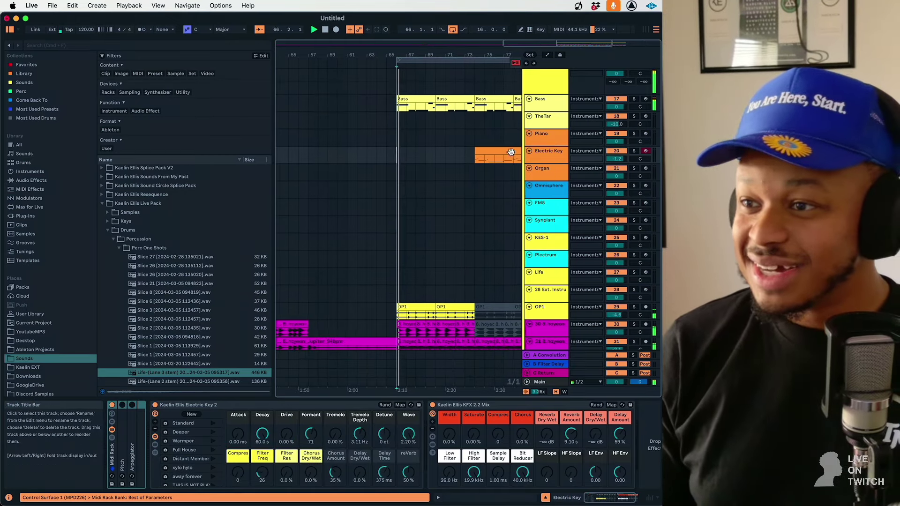
left_click(617, 151)
left_click(618, 136)
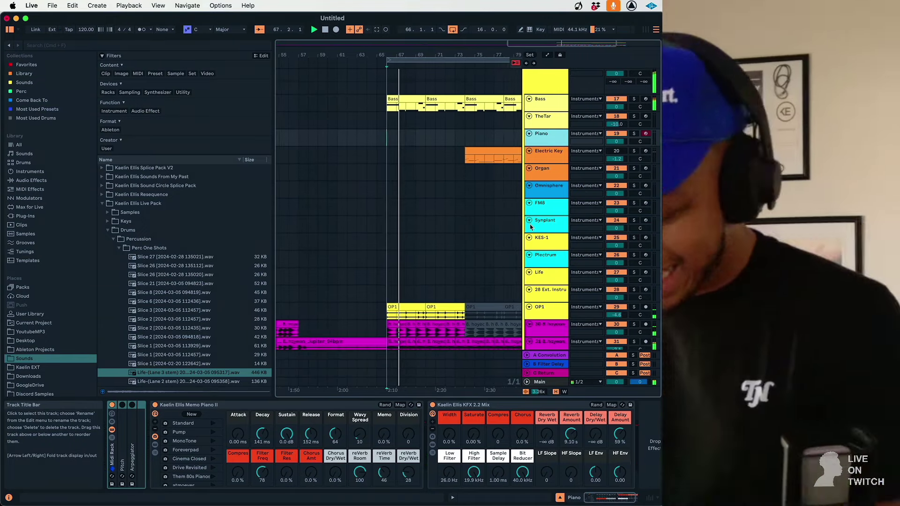
- Restore the Piano clip at bar 74, set KFX 2.2 Mix Width to 100%, and play from bar 66
key("super+z")
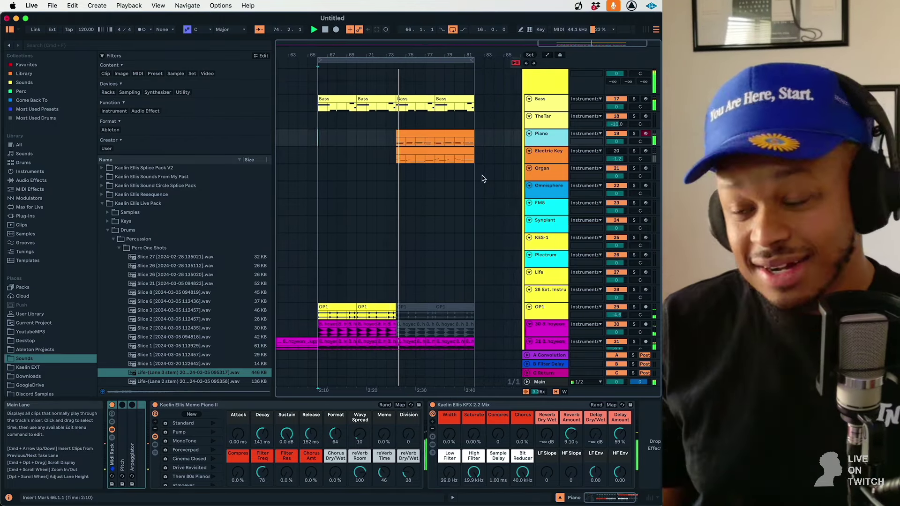
mouse_move(450, 438)
left_mouse_down()
mouse_move(450, 413)
mouse_move(450, 464)
mouse_move(451, 434)
left_mouse_up()
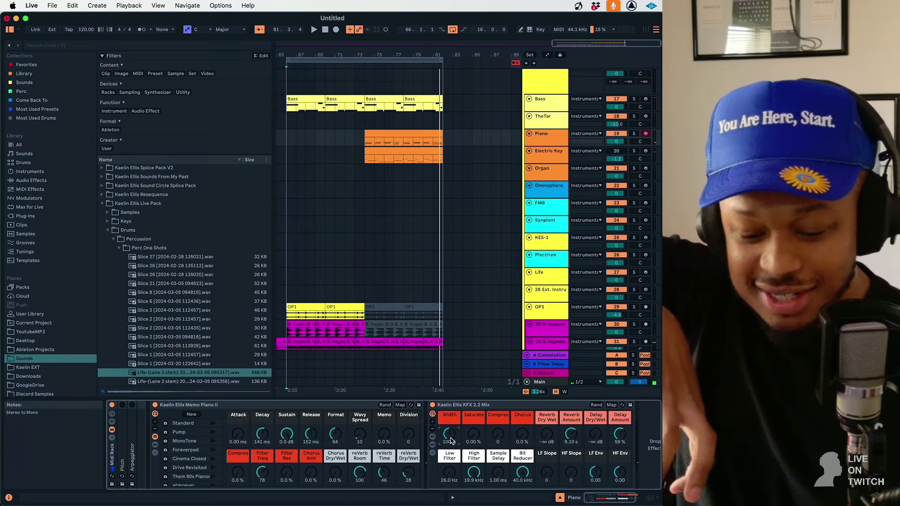
key("space")
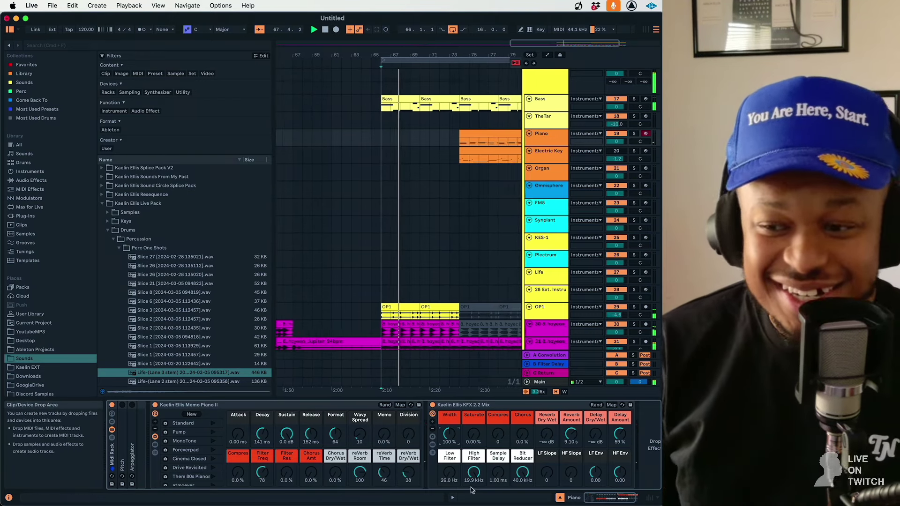
mouse_move(407, 502)
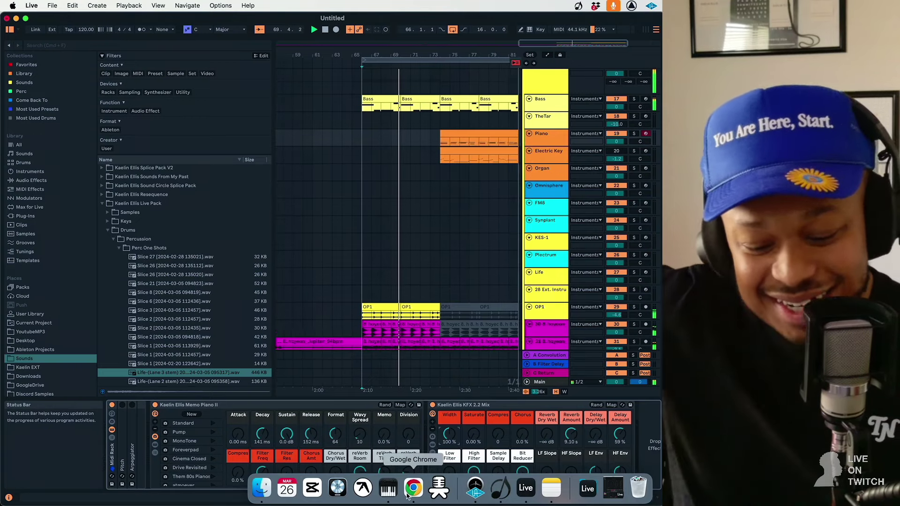
- Widen the Piano track's KFX stereo width
scroll(457, 322, "down", 6)
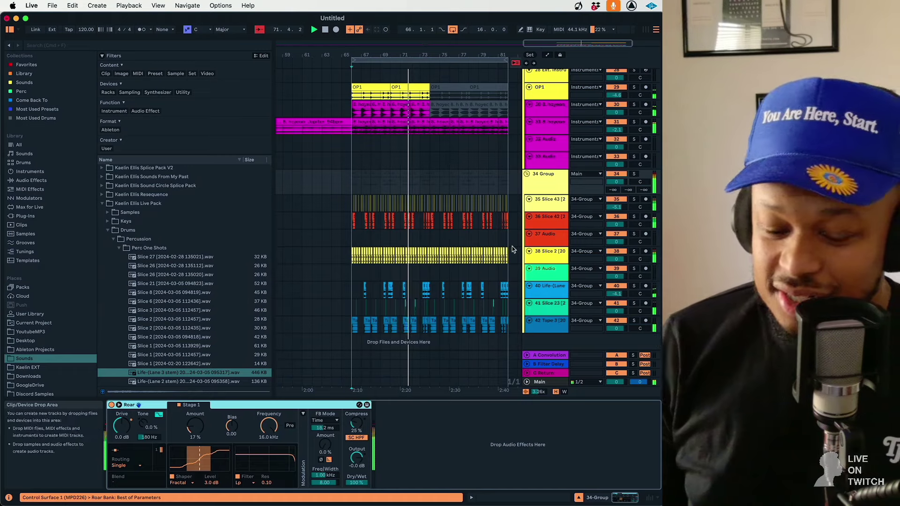
left_click(539, 186)
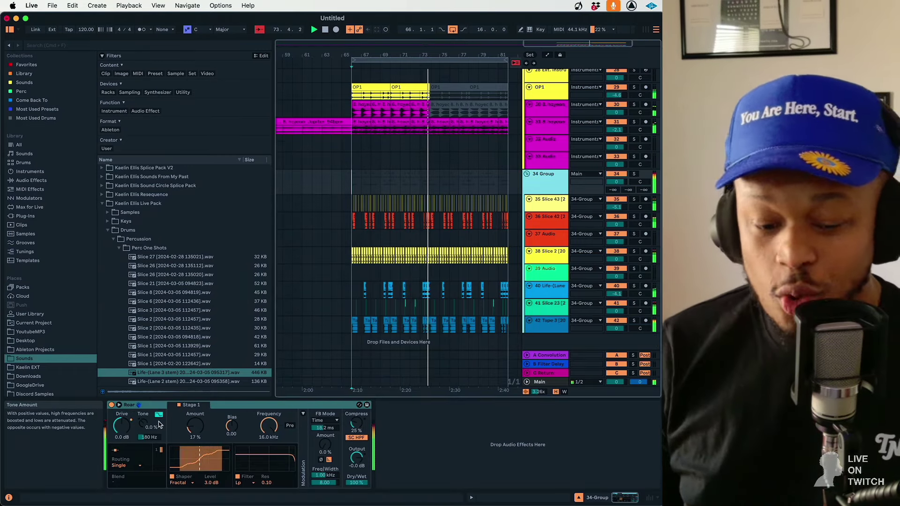
scroll(188, 329, "up", 2)
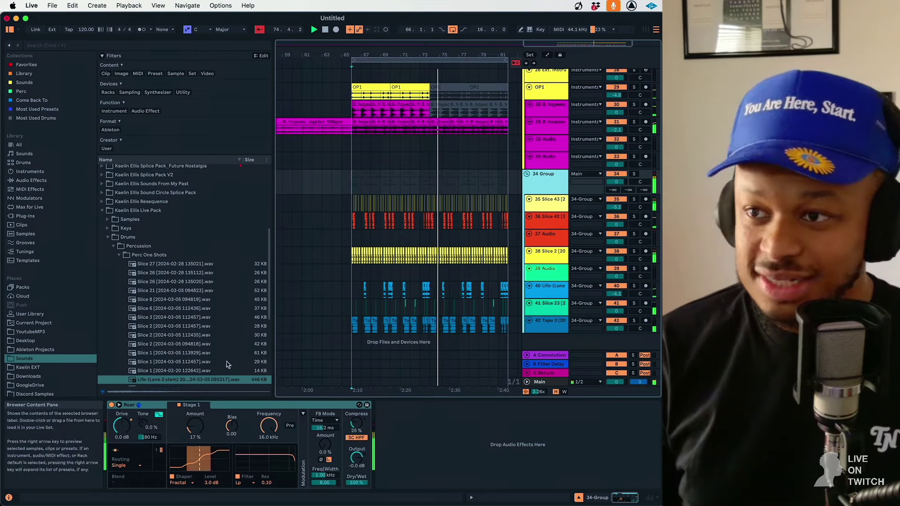
scroll(408, 317, "up", 8)
scroll(408, 318, "up", 7)
left_click(544, 136)
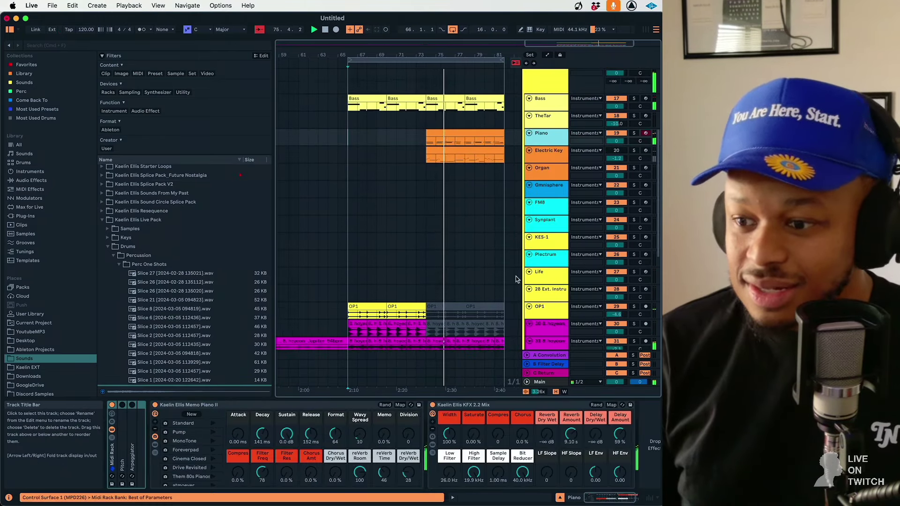
left_click_drag(463, 432, 449, 453)
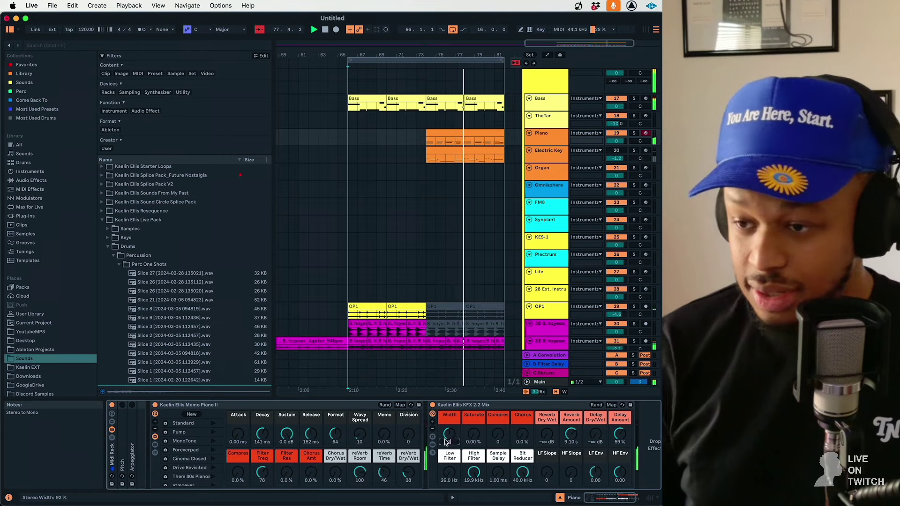
- Duplicate the Piano clip's last bar through bar 82, add more reverb mix, and play it back
left_click(453, 143)
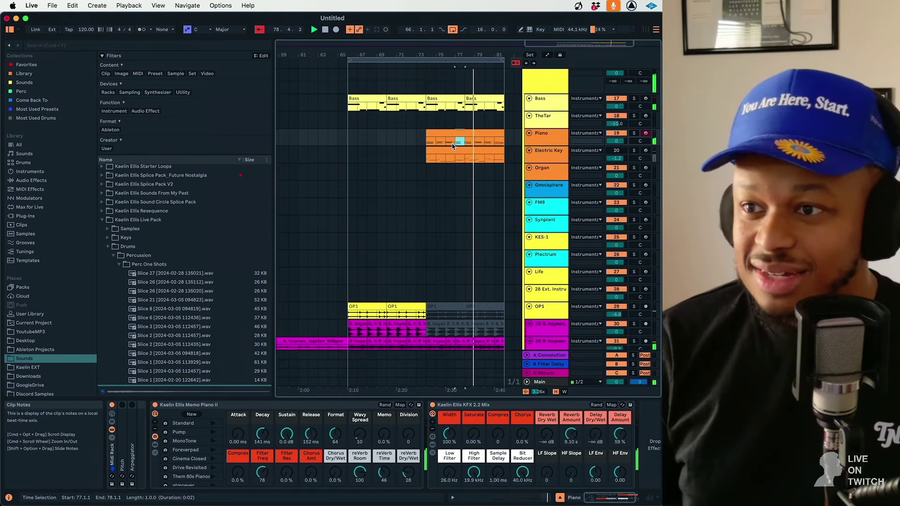
key("super+d")
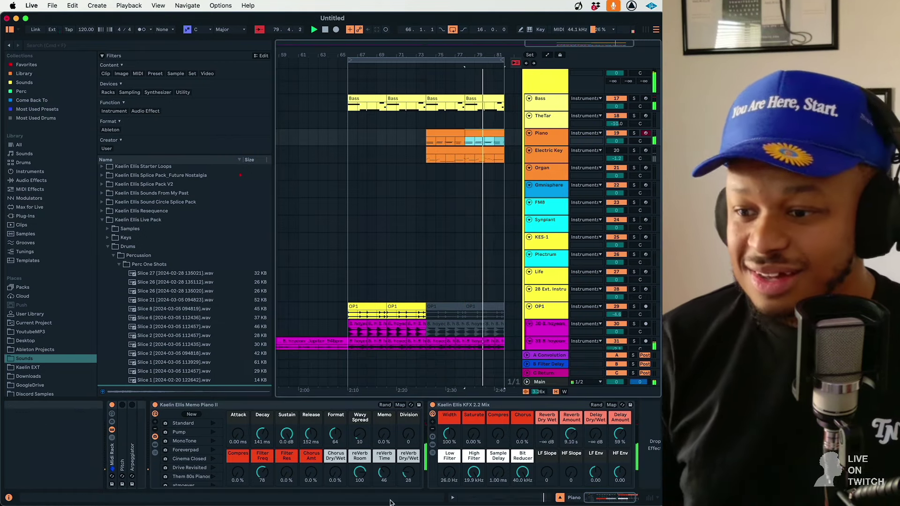
left_click_drag(408, 473, 408, 472)
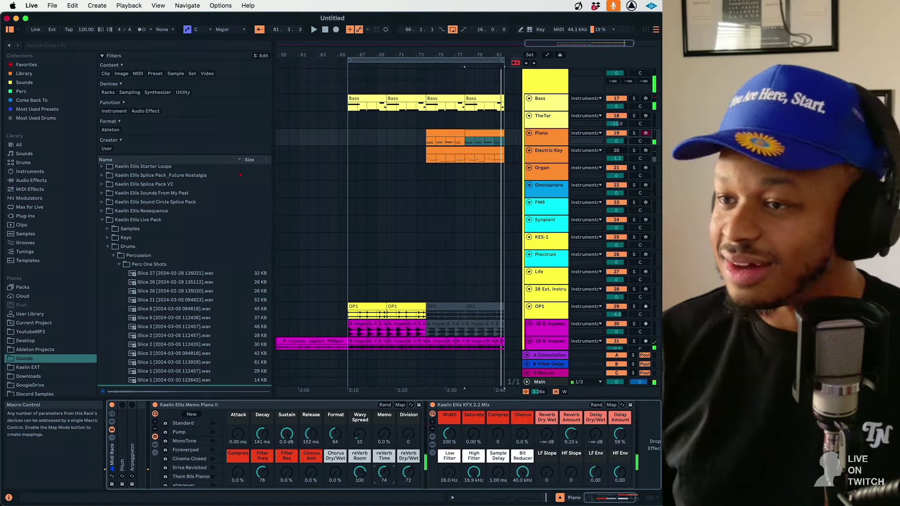
key("space")
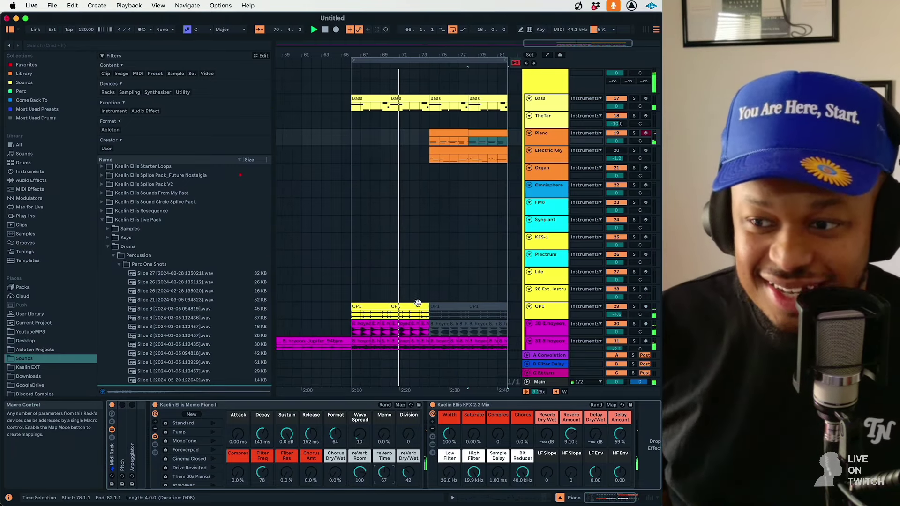
- Insert a new MIDI track 40 with CHORDimist after track 39 Audio
scroll(418, 303, "down", 10)
left_click(556, 277)
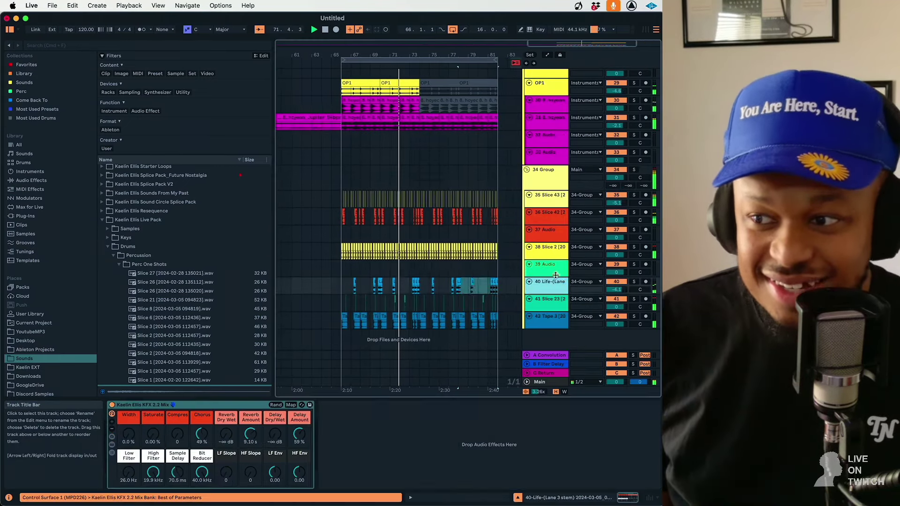
left_click(556, 276)
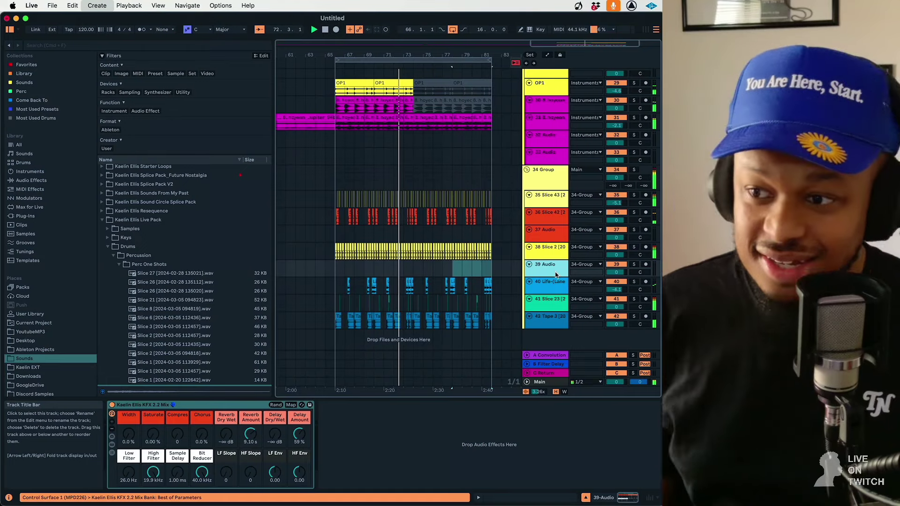
key("super+shift+t")
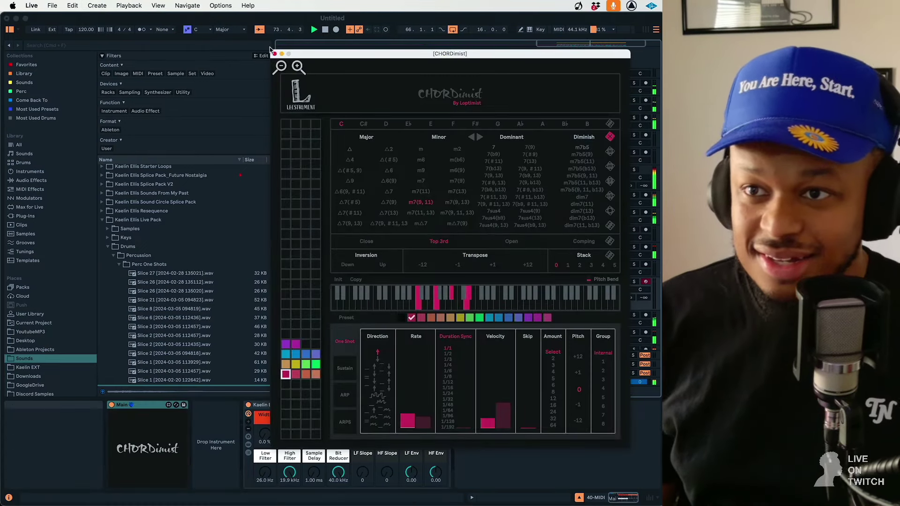
- Close the CHORDimist window, preview the Slice 3 one-shot, and collapse the Perc One Shots folder
left_click(275, 54)
left_click(159, 327)
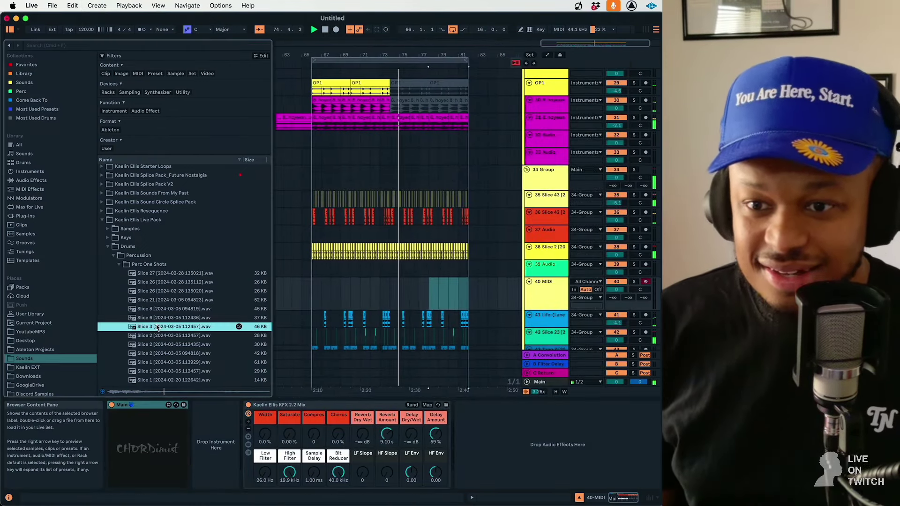
left_click(146, 265)
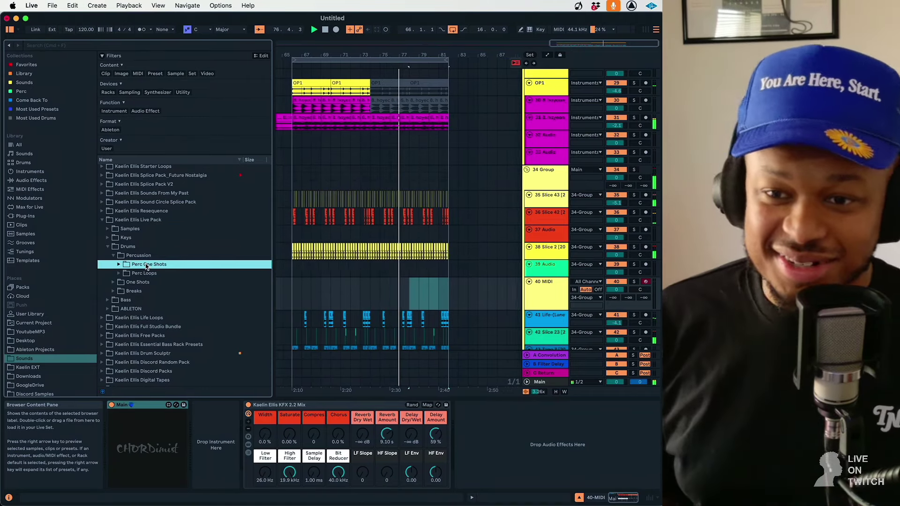
scroll(505, 243, "up", 5)
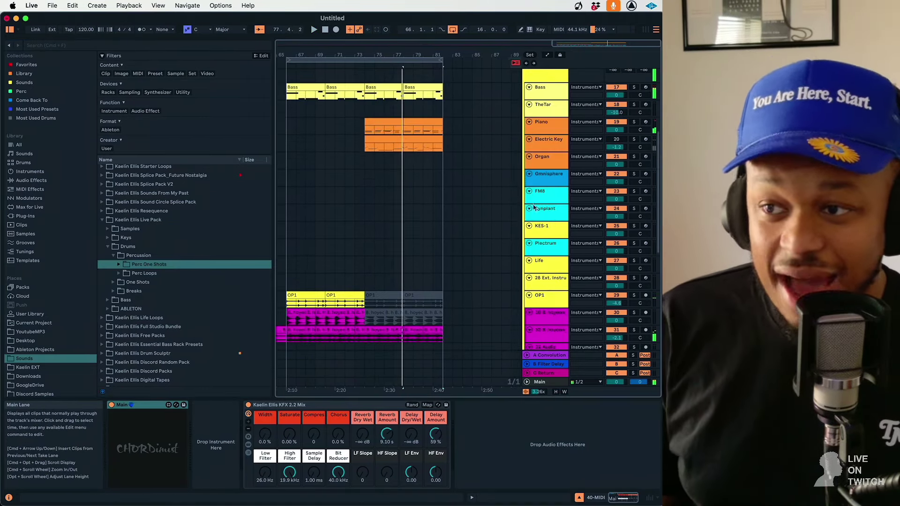
left_click(549, 125)
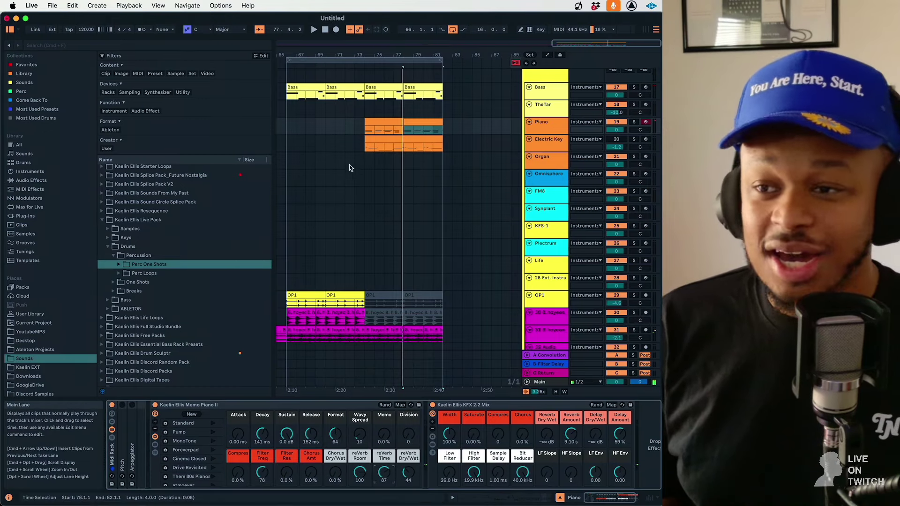
- Play the arrangement and turn down the Piano track's volume
left_click(363, 160)
key("space")
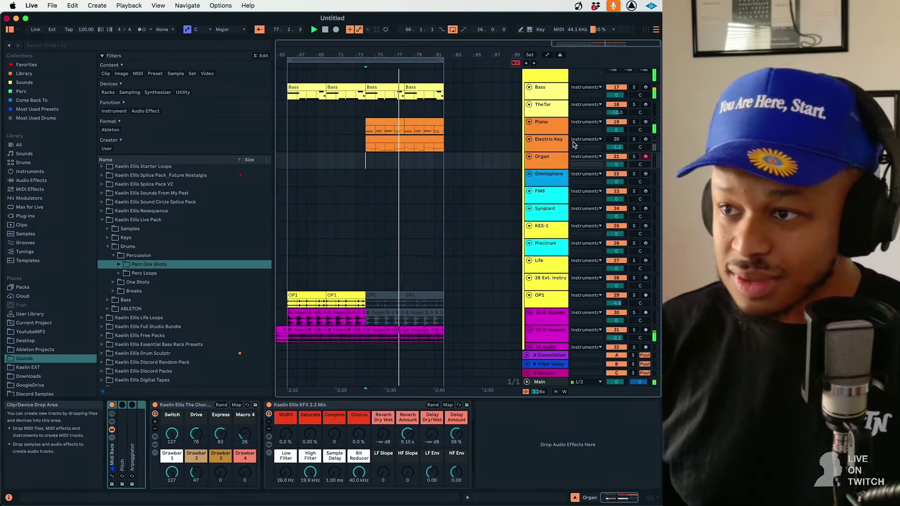
left_click(611, 133)
left_click_drag(611, 132, 612, 149)
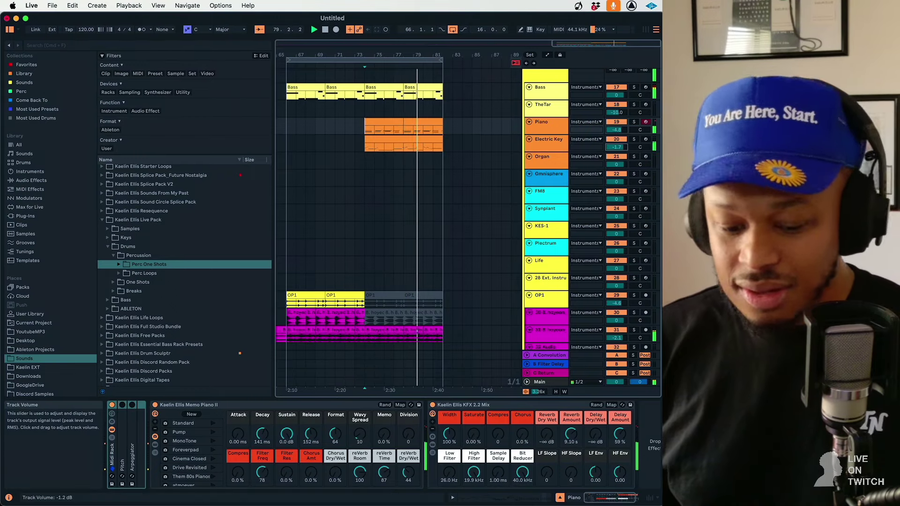
- Move the loop start to bar 74 and open the second Piano clip's notes in Clip View
left_click_drag(289, 61, 369, 65)
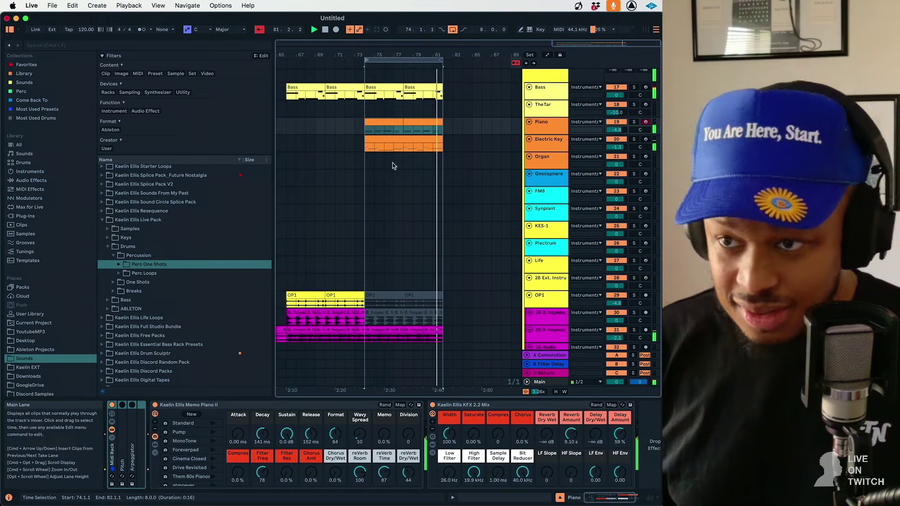
left_click(425, 139)
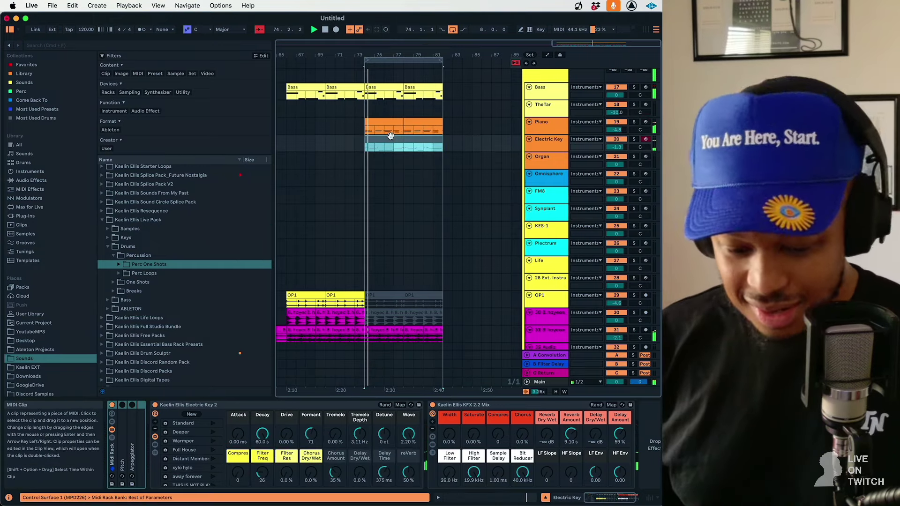
left_click(545, 125)
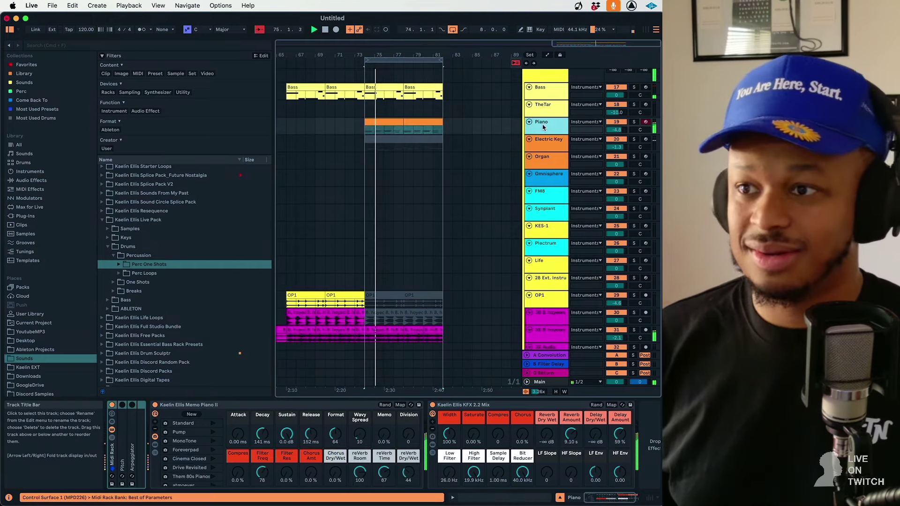
double_click(424, 122)
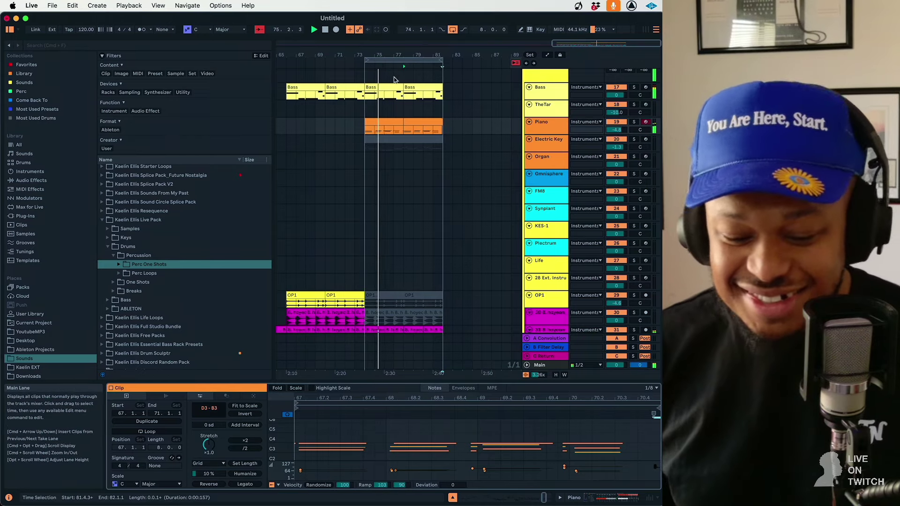
- Duplicate the looped eight-bar section right after itself so the beat continues to bar 90
left_click_drag(588, 43, 587, 34)
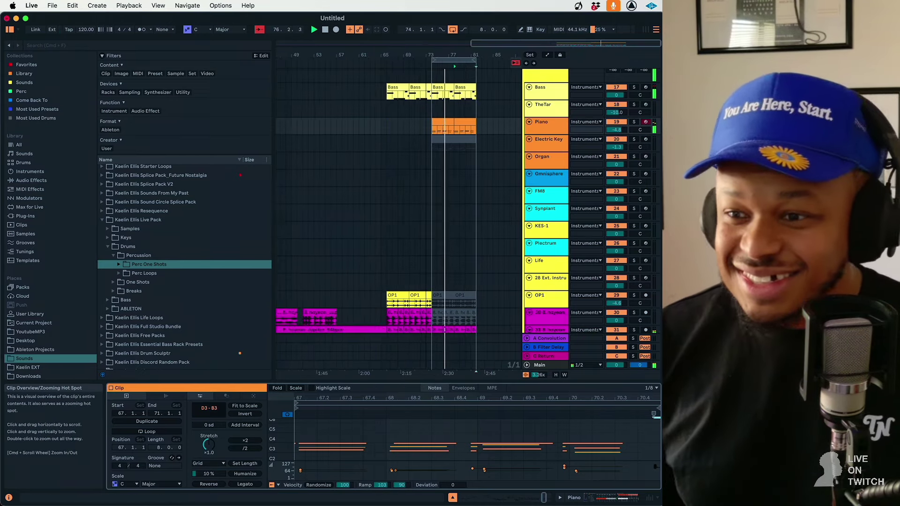
left_click(448, 61)
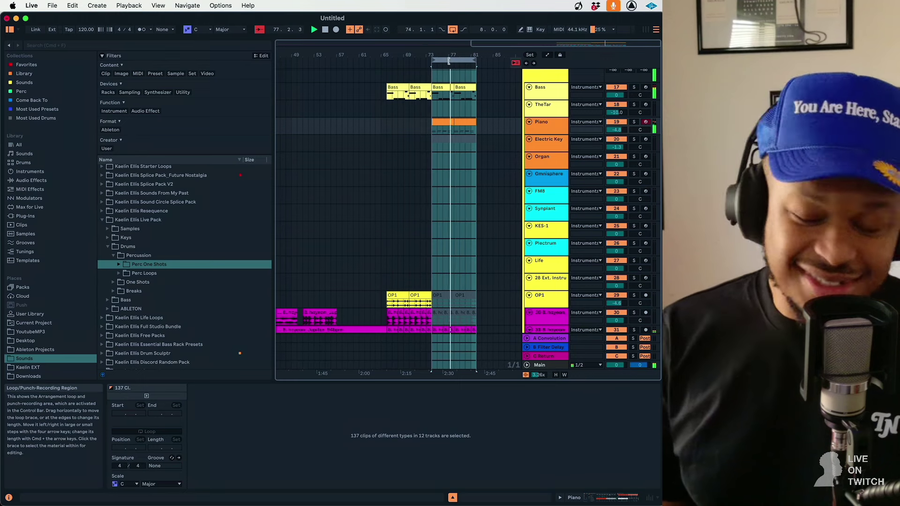
key("super+d")
- Stretch the loop to span bars 66–90 and select track 33 Audio
left_click(429, 59)
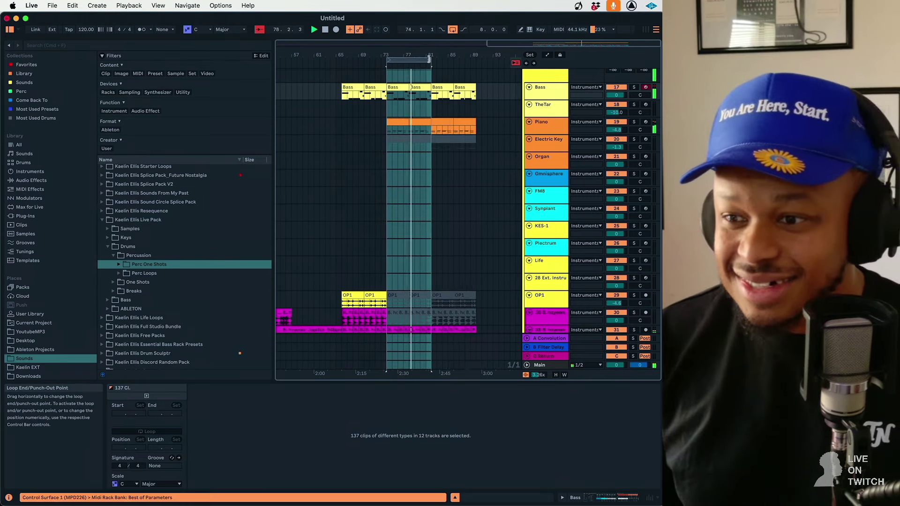
left_click_drag(429, 60, 476, 60)
left_click(436, 315)
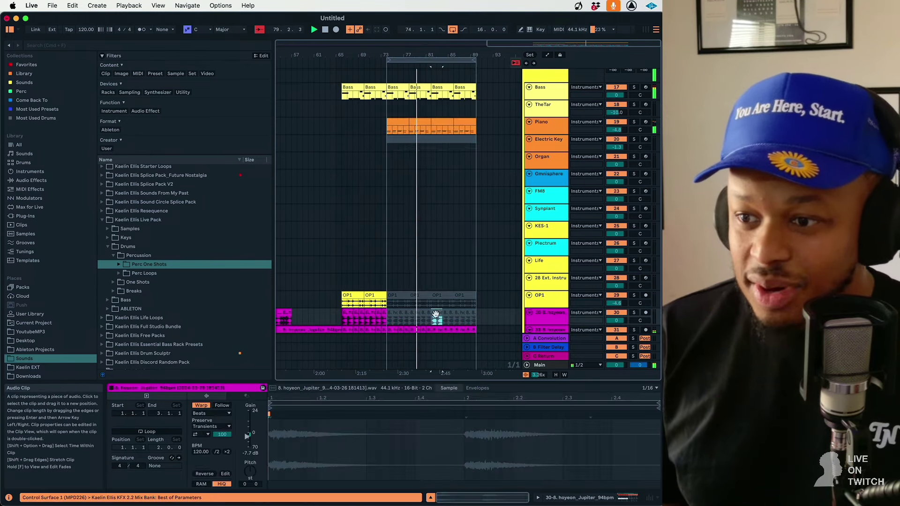
left_click(464, 293, "shift")
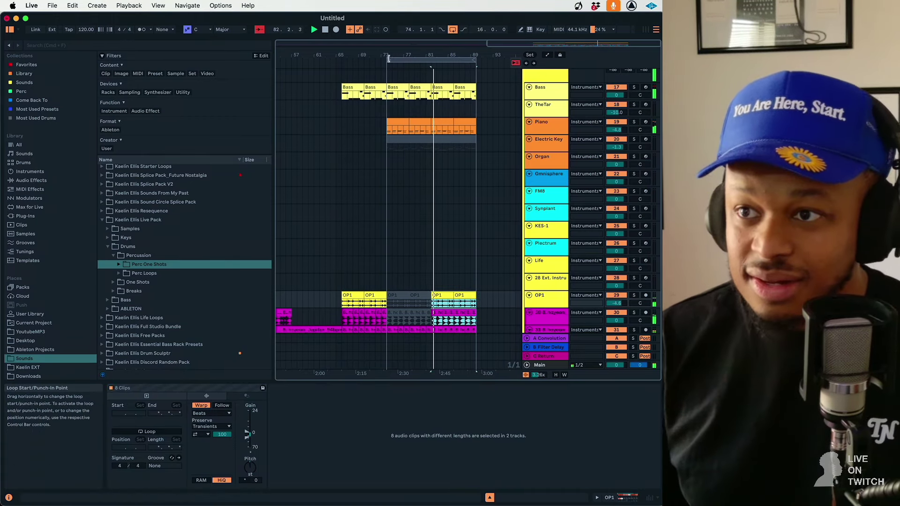
left_click_drag(387, 66, 340, 70)
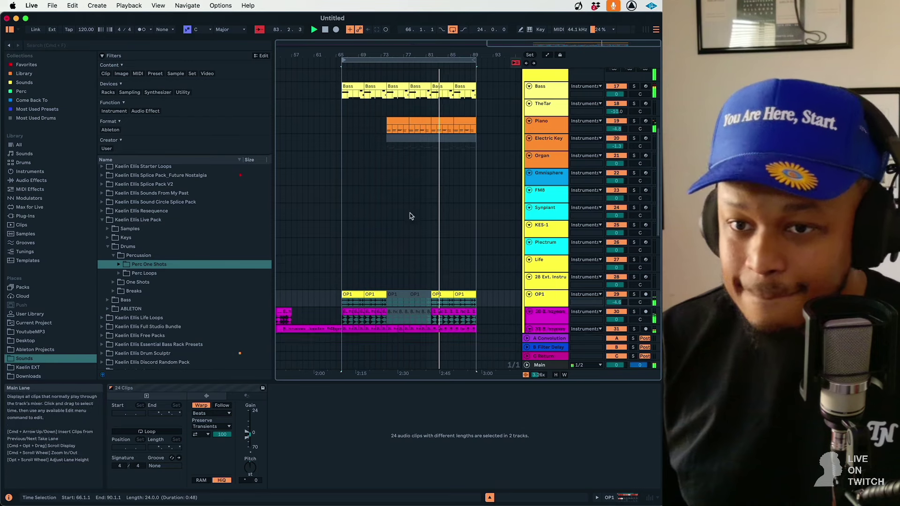
scroll(410, 213, "down", 5)
left_click(549, 278)
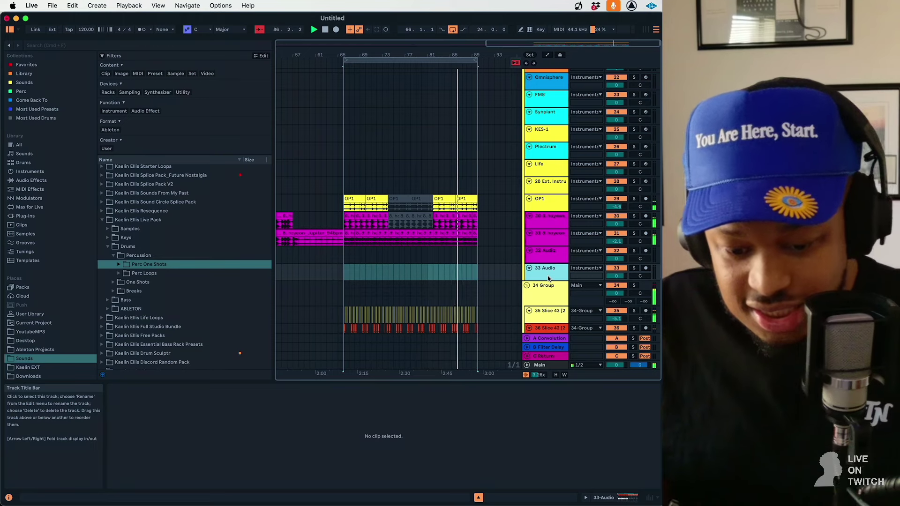
- Arm the Vocal Recording track and record a short vocal take
scroll(548, 279, "up", 15)
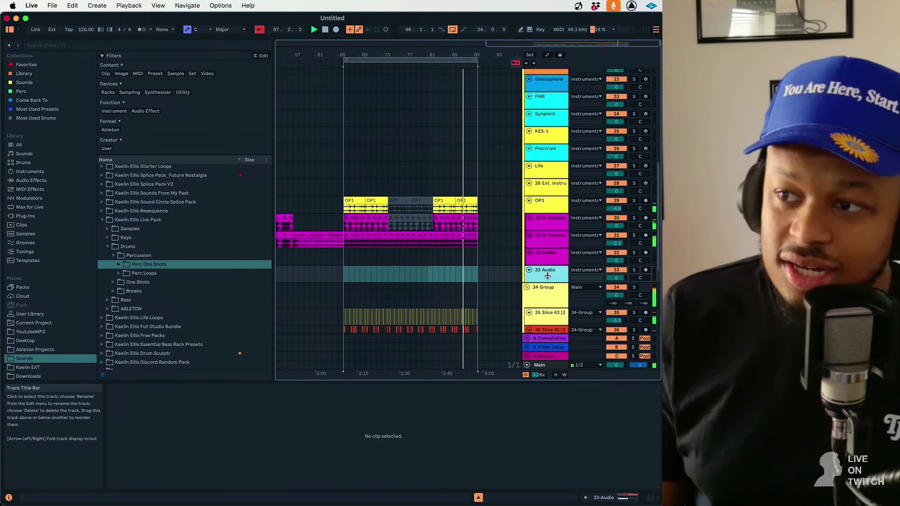
left_click(556, 141)
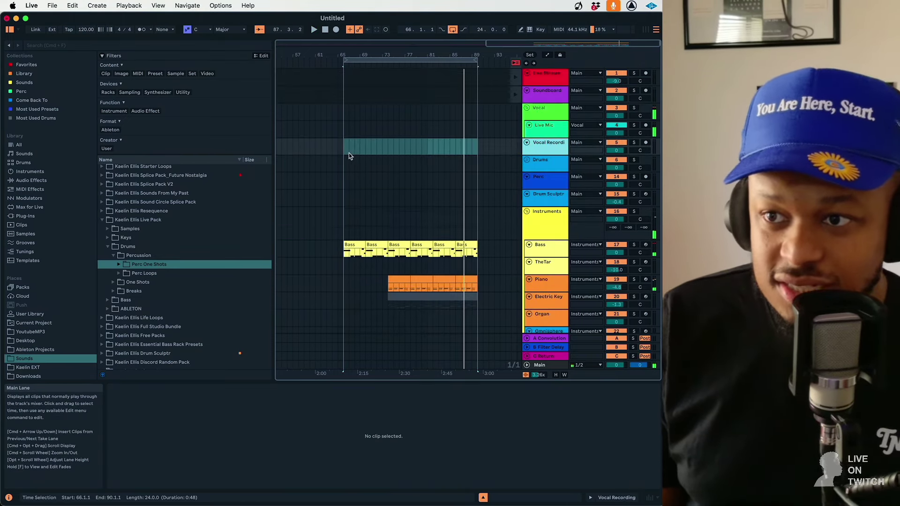
left_click(647, 143)
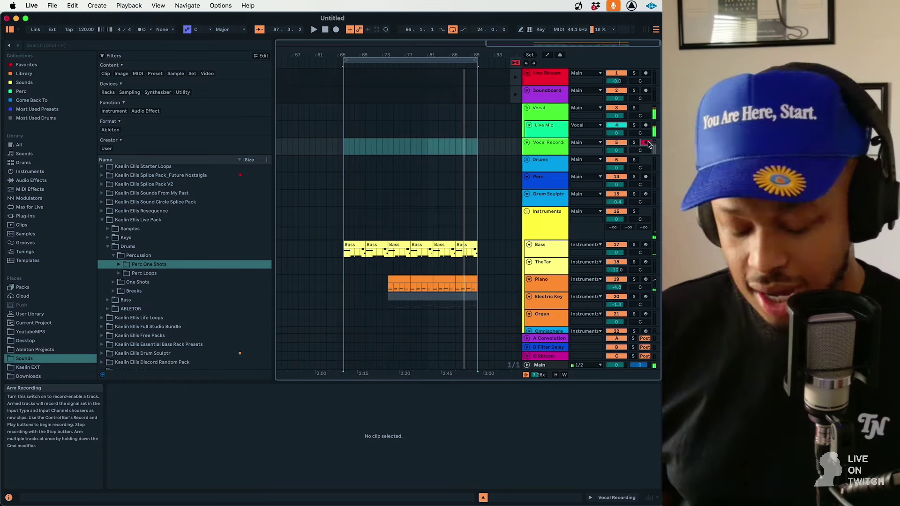
key("F9")
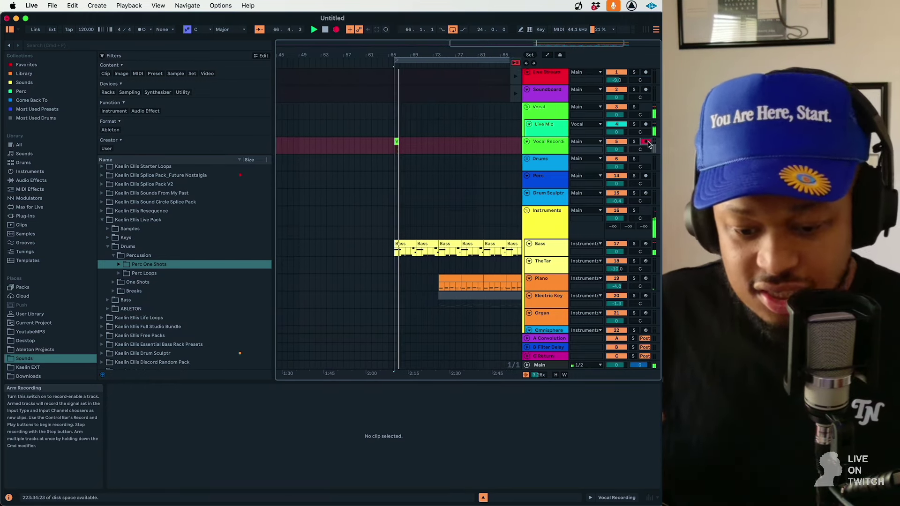
key("space")
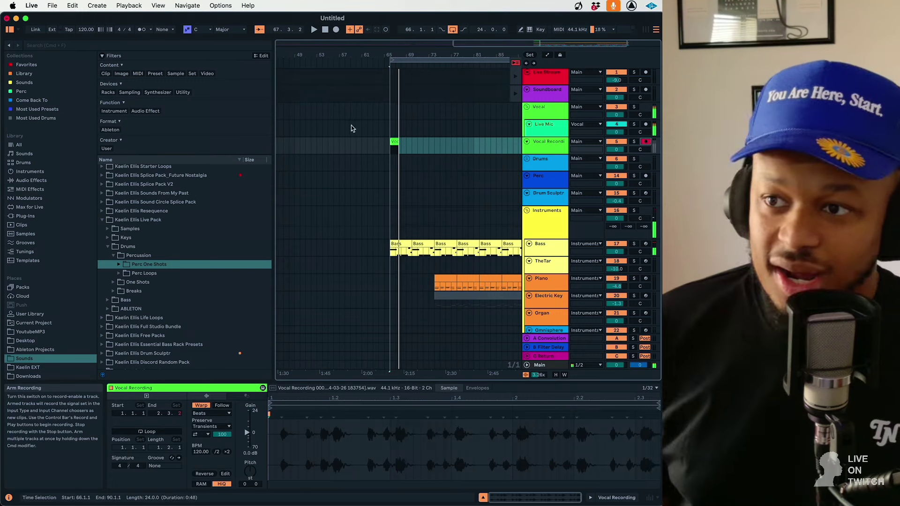
- Transpose the new vocal clip up 12 semitones
left_click(202, 435)
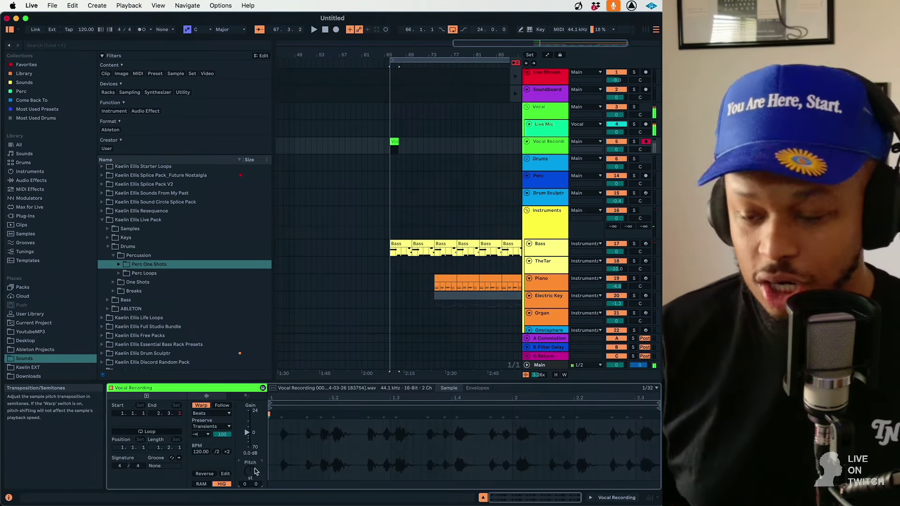
type("12")
key("Return")
key("space")
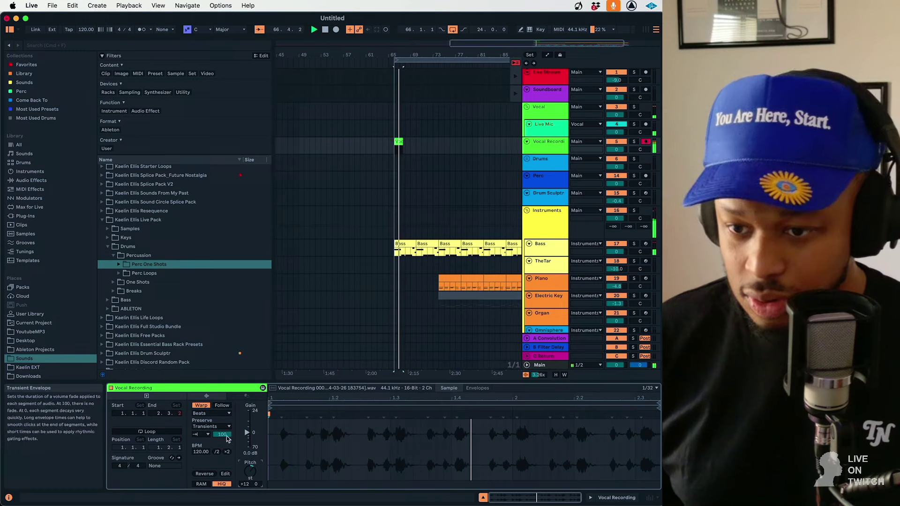
- Cut the pitched vocal clip off the Vocal Recording track
left_click(401, 164)
key("space")
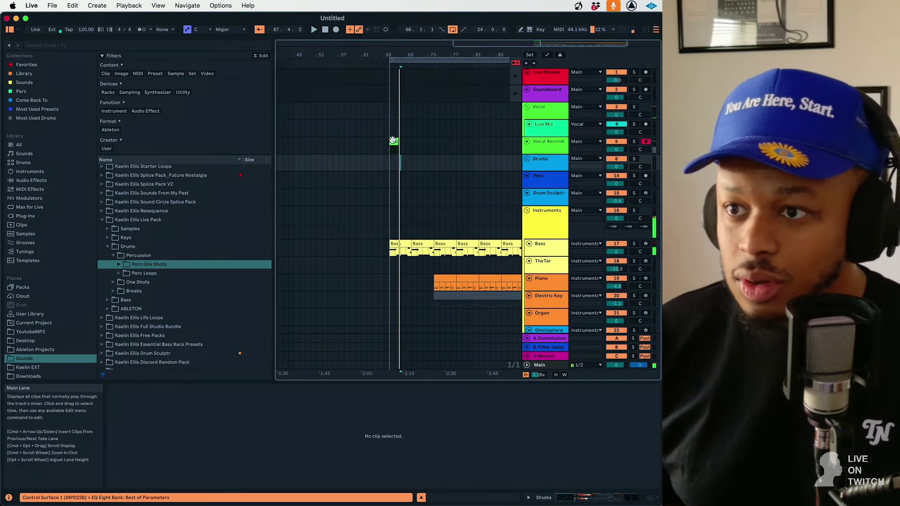
left_click(393, 141)
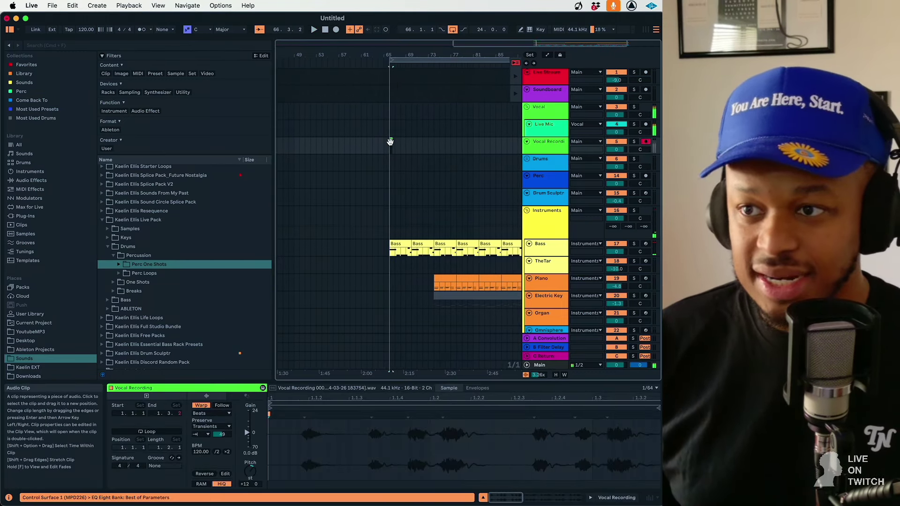
key("Delete")
scroll(415, 145, "down", 10)
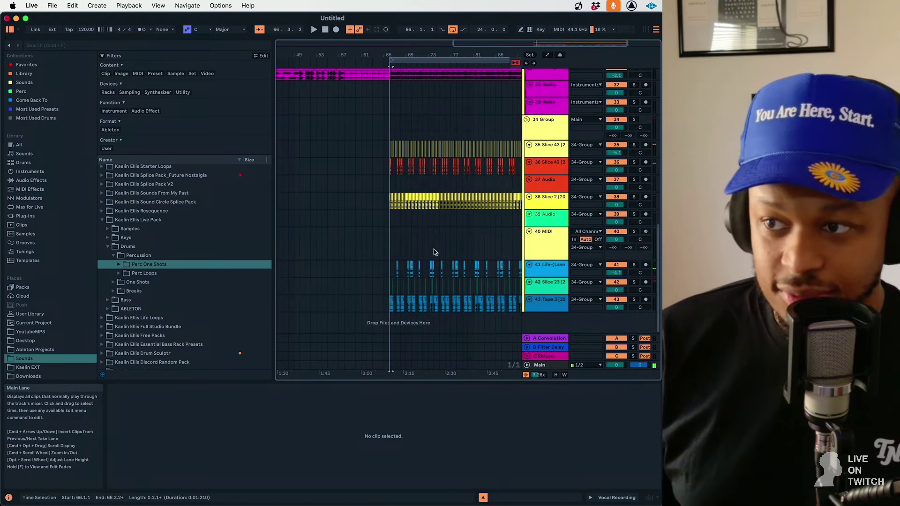
- Paste the vocal chop onto track 37 at bar 66 and lower its level to -11.4 dB
left_click(390, 189)
key("super+v")
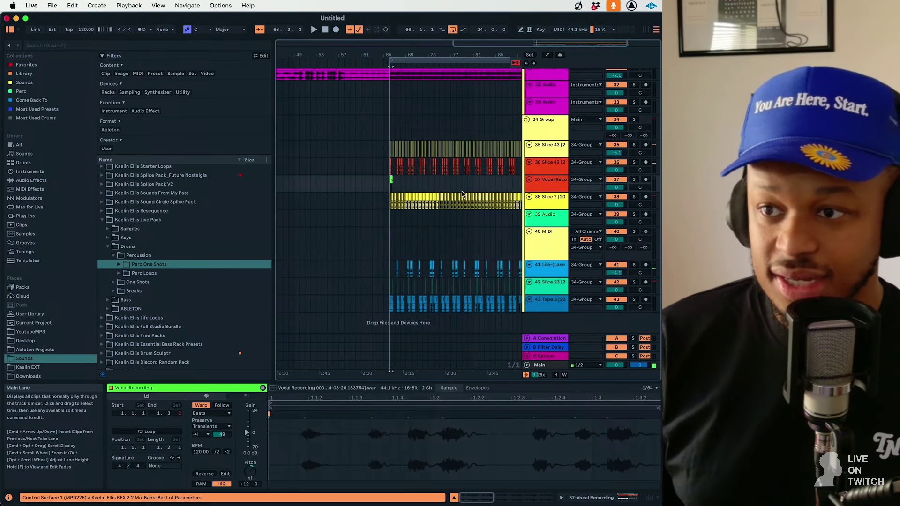
key("space")
left_click_drag(617, 187, 616, 197)
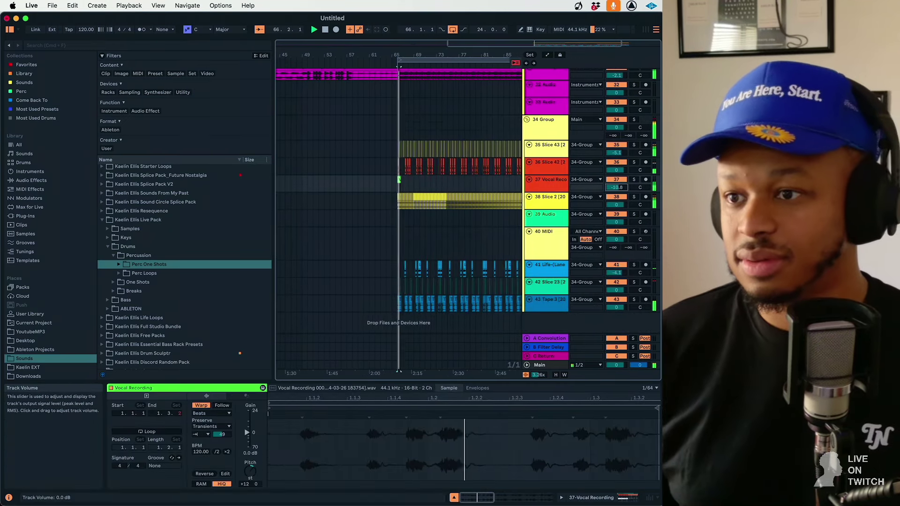
- Stretch the chop to one bar and duplicate it out to around bar 86
left_click_drag(536, 44, 539, 256)
left_click(331, 212)
left_click_drag(351, 180, 361, 180)
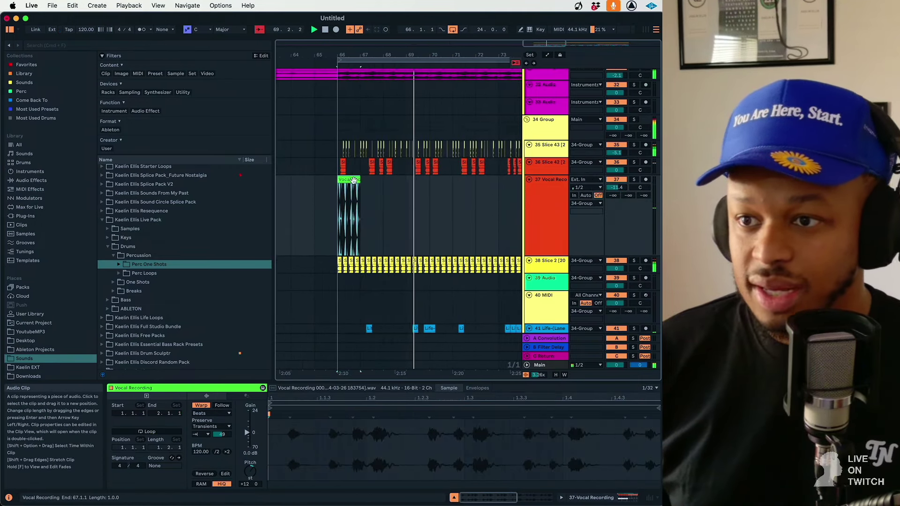
key("super+d")
key("super+d")
key("super+d")
key("super+d")
key("super+d")
key("super+d")
key("super+d")
key("super+d")
key("super+d")
key("super+d")
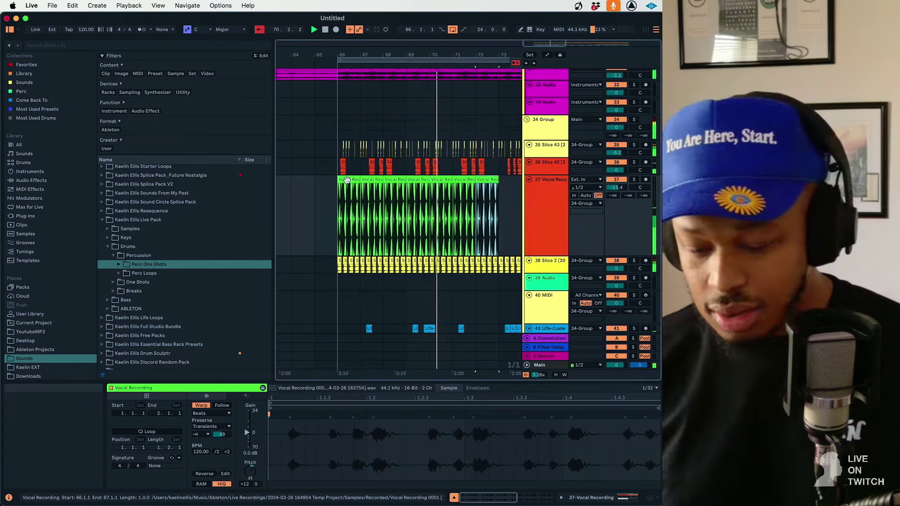
key("super+d")
key("super+d")
key("super+d")
key("super+d")
key("super+d")
key("super+d")
key("super+d")
key("super+d")
key("super+d")
key("super+d")
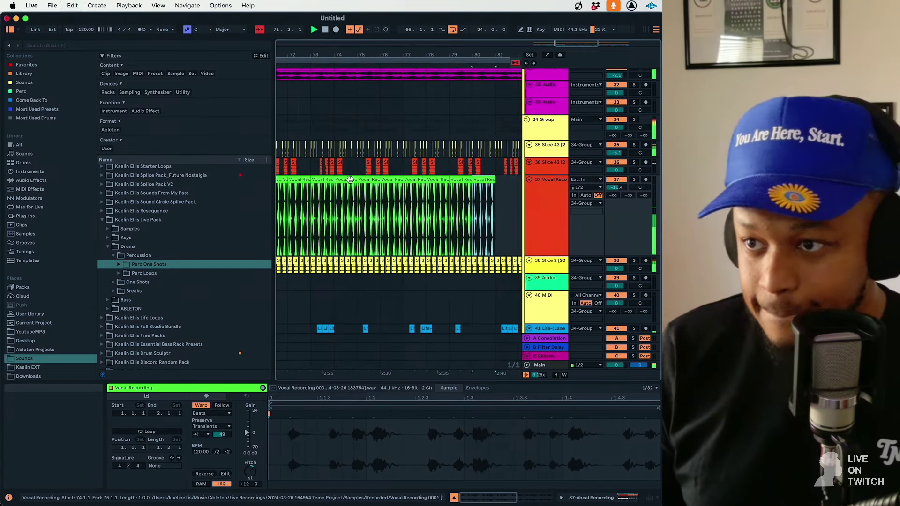
key("super+d")
key("super+d")
key("super+d")
key("super+d")
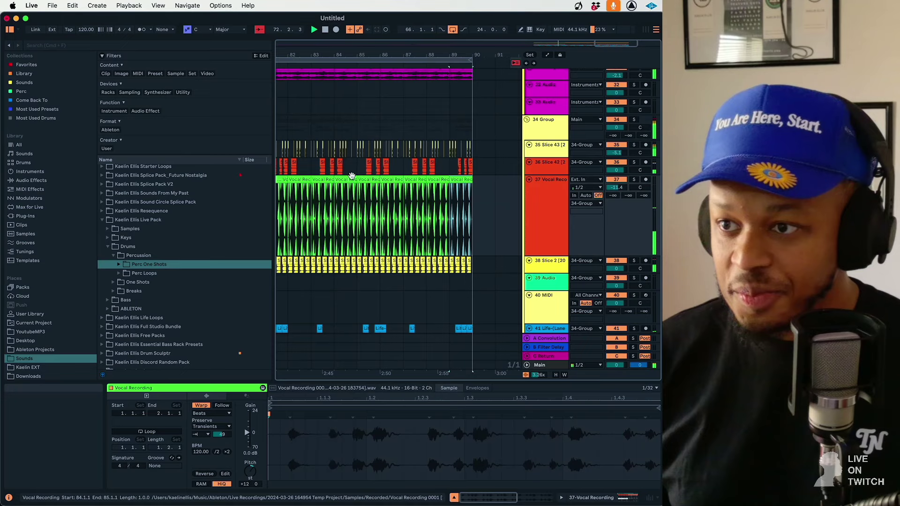
- Raise the Low Filter in track 37's KFX 2.2 Mix rack to thin the chop's low end
left_click(539, 201)
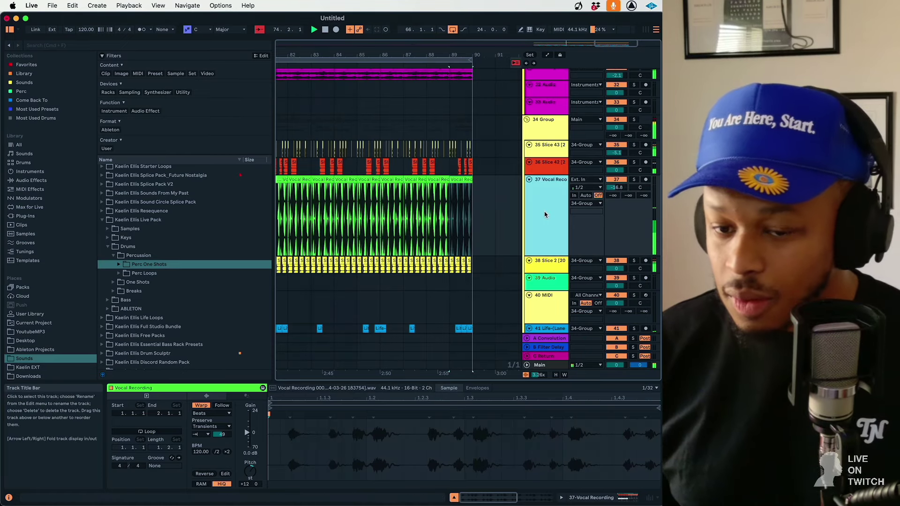
scroll(535, 202, "up", 2)
left_click_drag(128, 474, 129, 470)
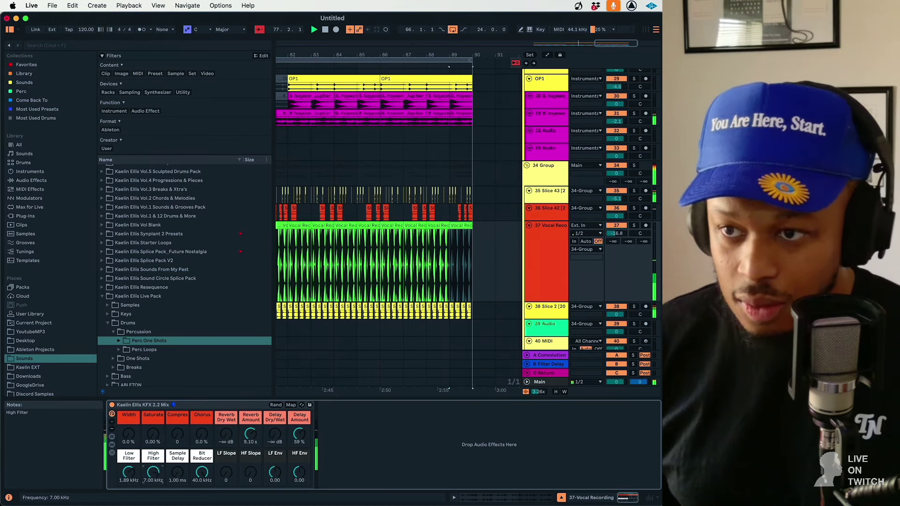
- Zoom out to the whole song, select and arm the Electric Key track, then bring Chrome forward
left_click_drag(621, 43, 617, 16)
left_click_drag(583, 43, 583, 17)
scroll(404, 151, "up", 10)
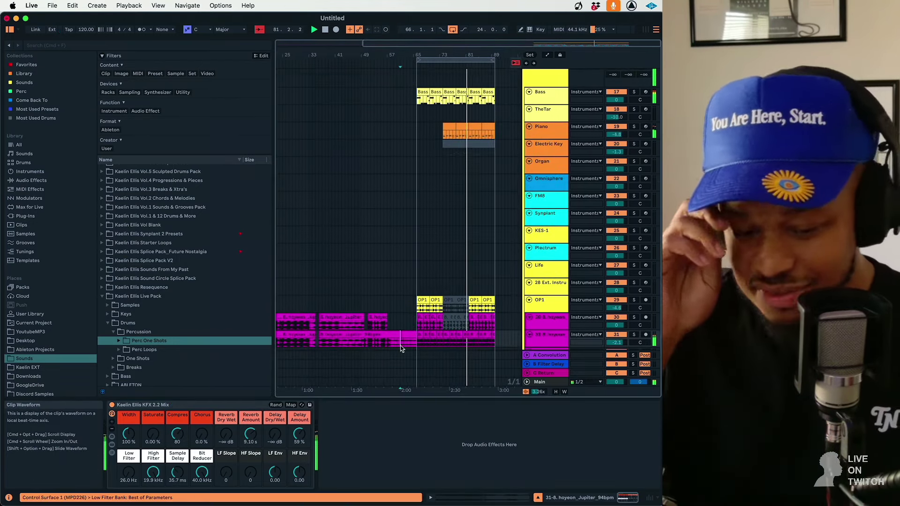
scroll(426, 308, "down", 5)
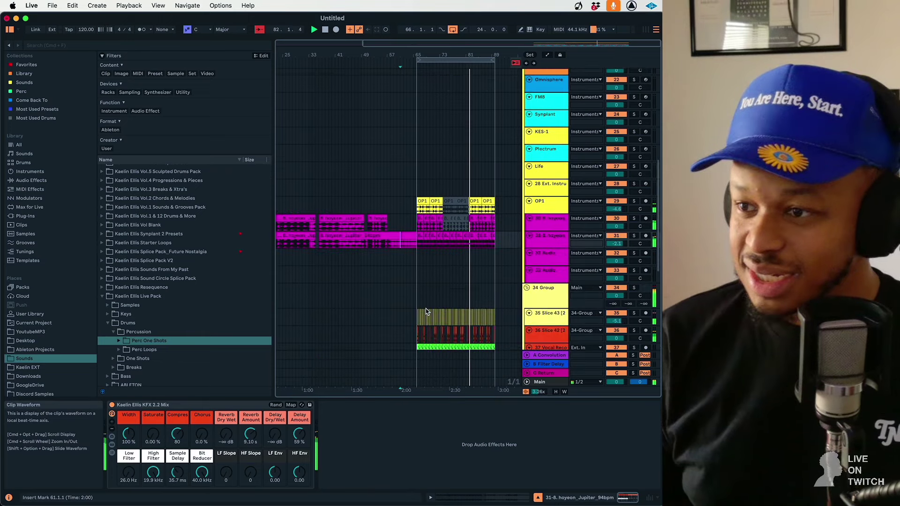
scroll(426, 309, "up", 5)
left_click(533, 208)
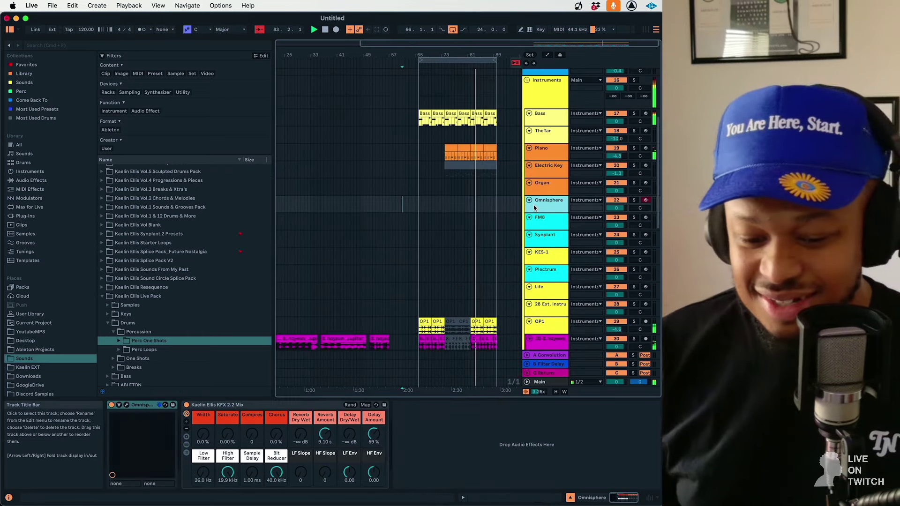
left_click(473, 174)
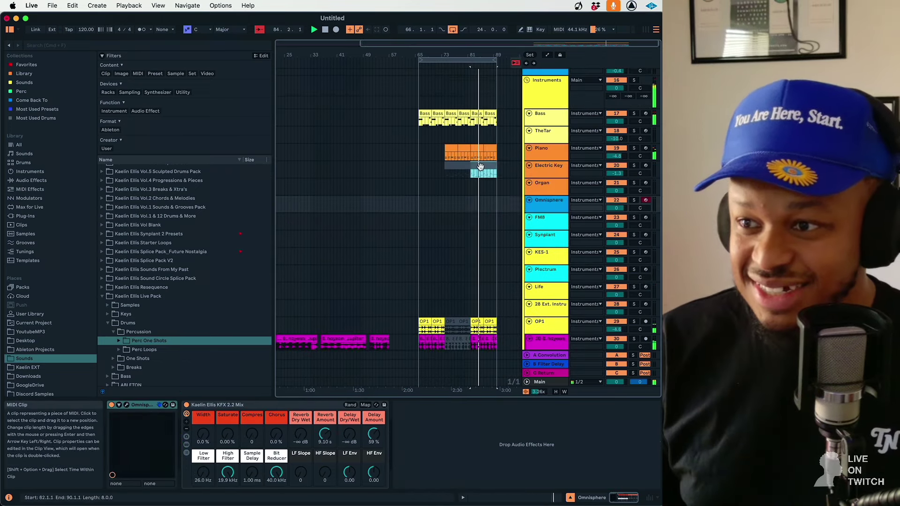
mouse_move(370, 497)
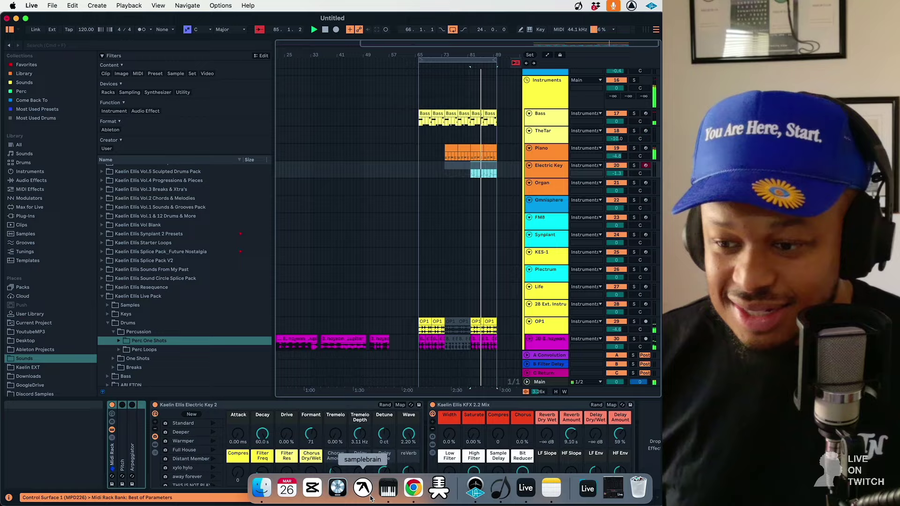
left_click(414, 488)
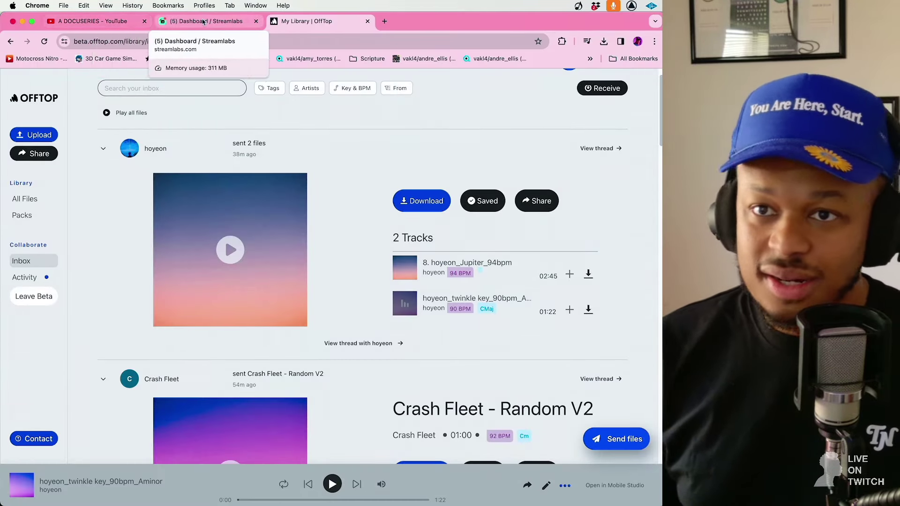
- Search YouTube for 'american boy acapella', after a brief 'anita bake' search
left_click(86, 21)
left_click(293, 83)
type("a")
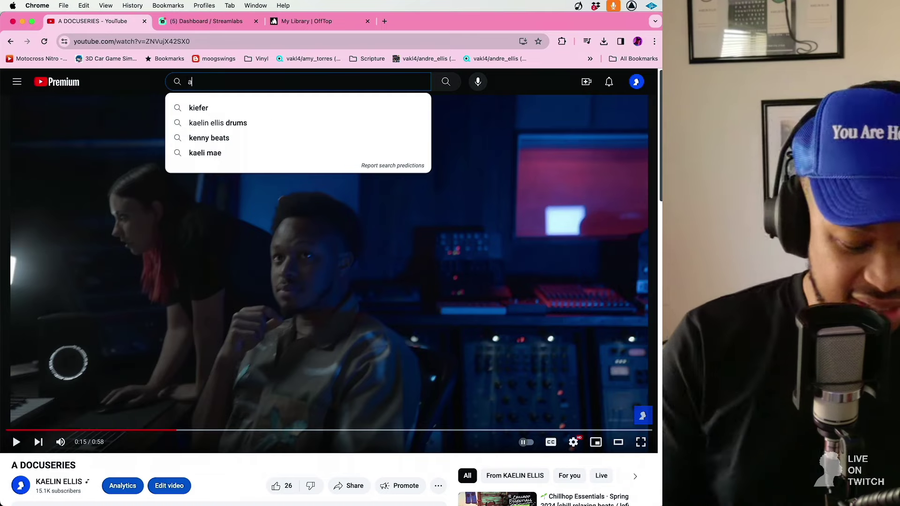
type("nita baker")
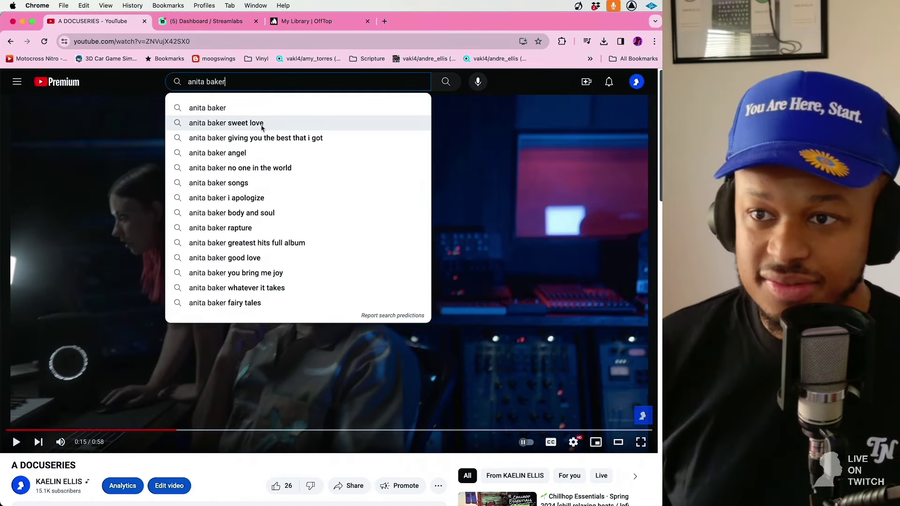
left_click(261, 124)
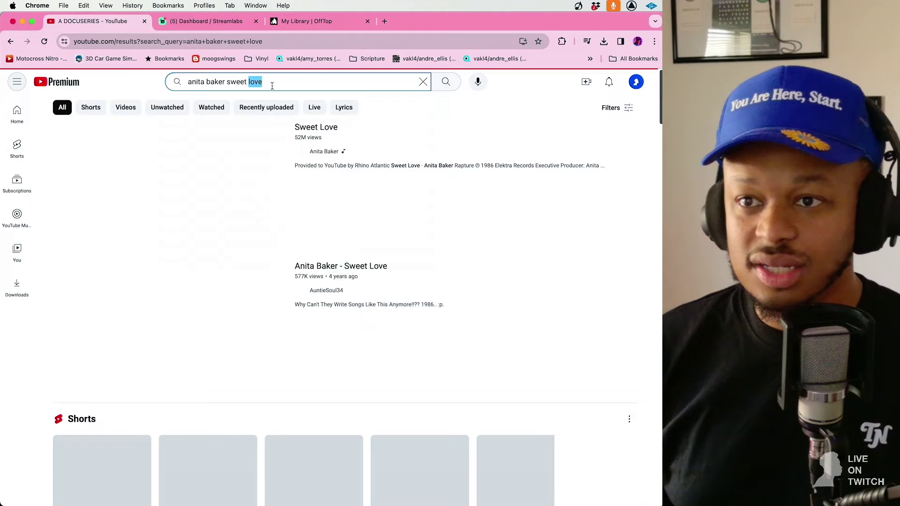
triple_click(271, 84)
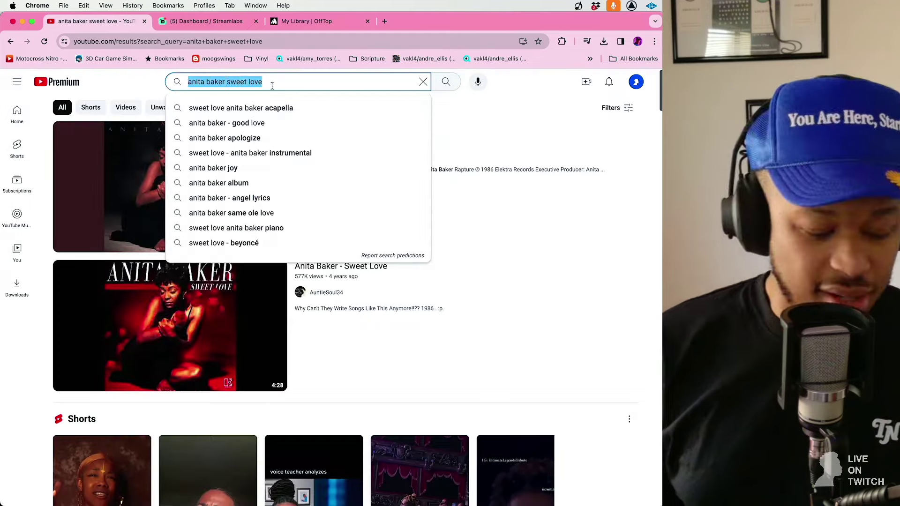
type("american boy")
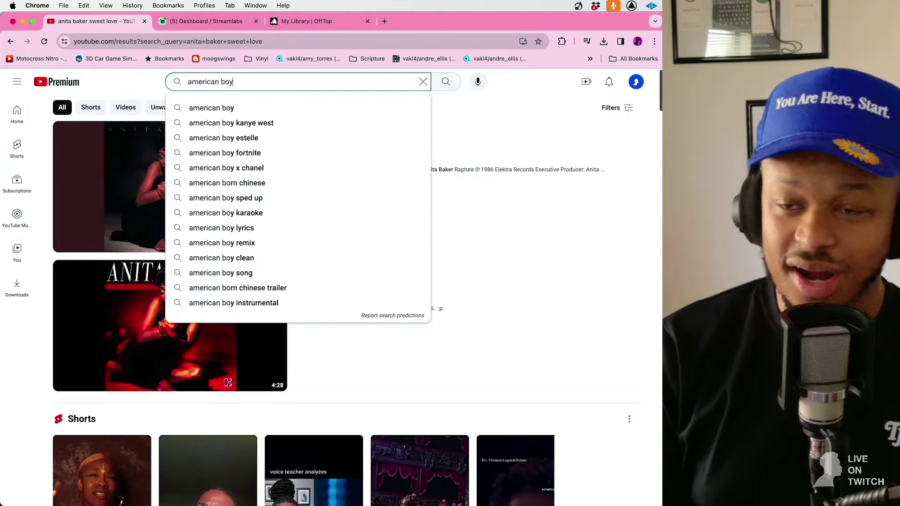
key("Return")
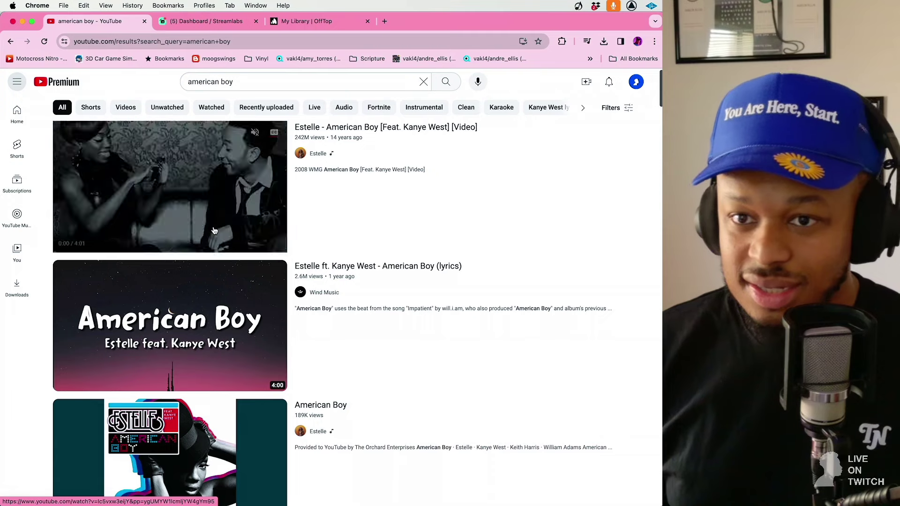
left_click(241, 82)
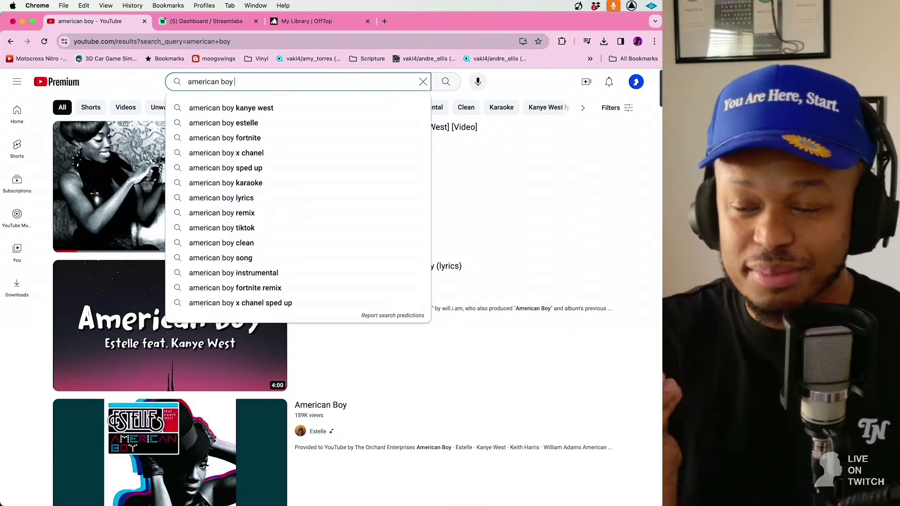
type("acapella")
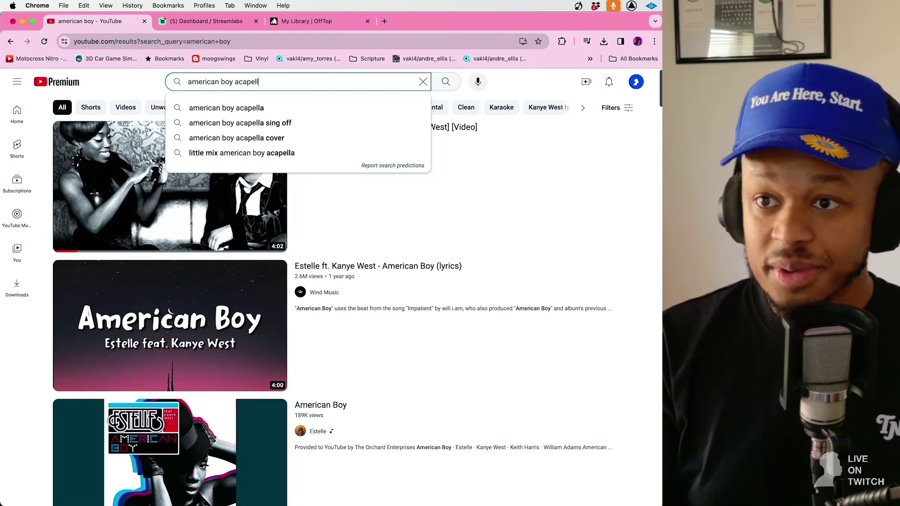
key("Return")
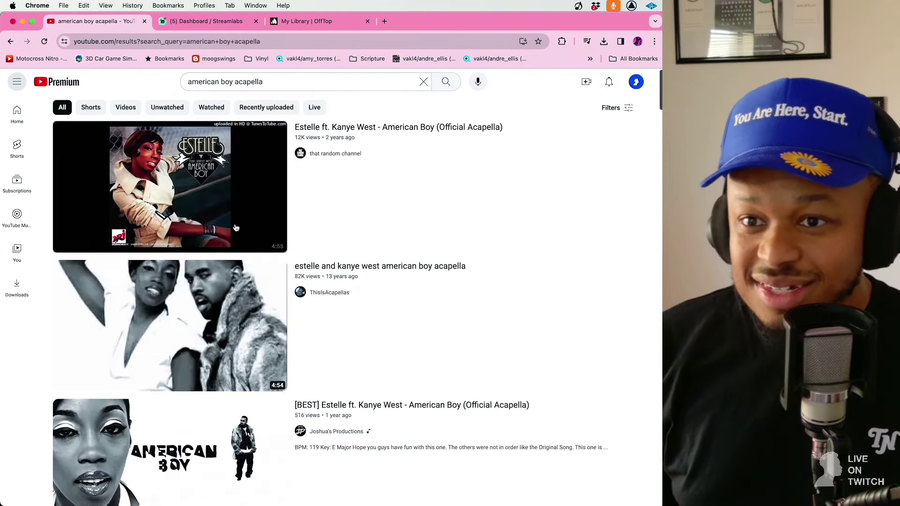
- Copy the link address of the American Boy acapella result
mouse_move(236, 229)
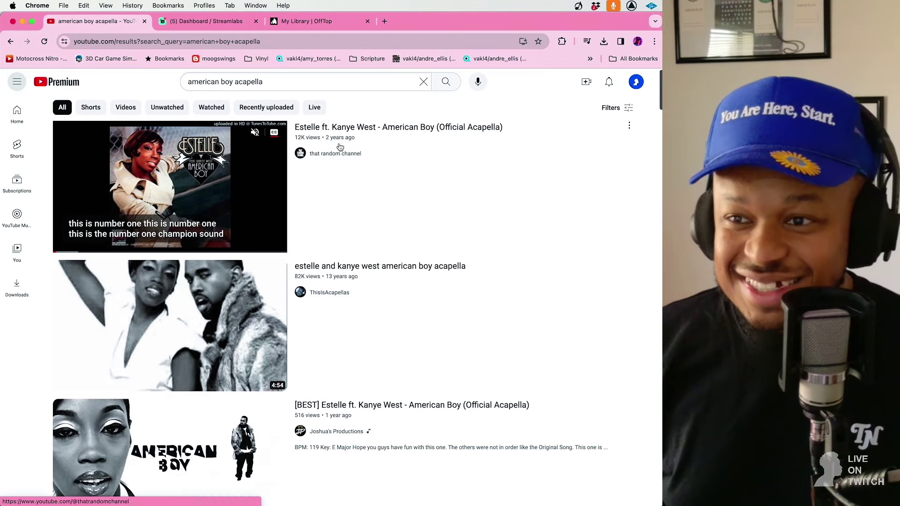
right_click(355, 127)
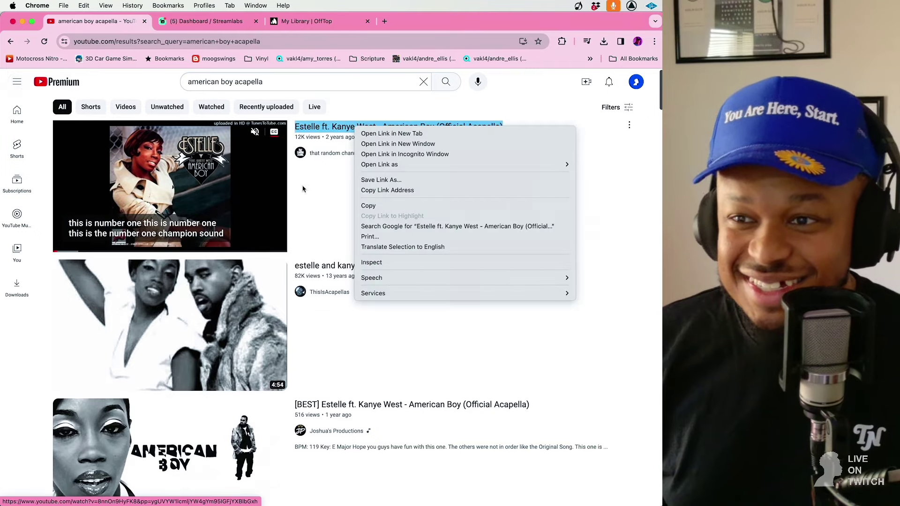
left_click(394, 102)
right_click(393, 123)
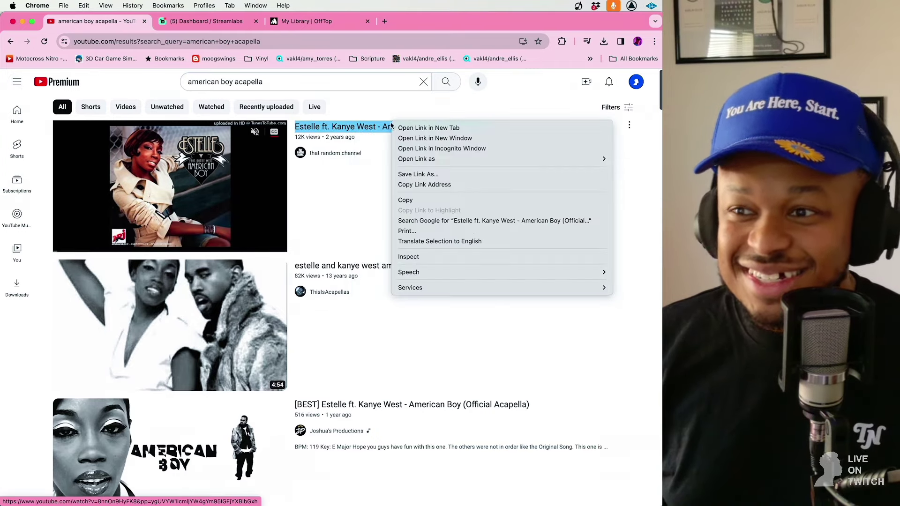
left_click(454, 186)
- Check the looped section in Live, recopy the acapella link and bring up YouTube to MP3
mouse_move(363, 488)
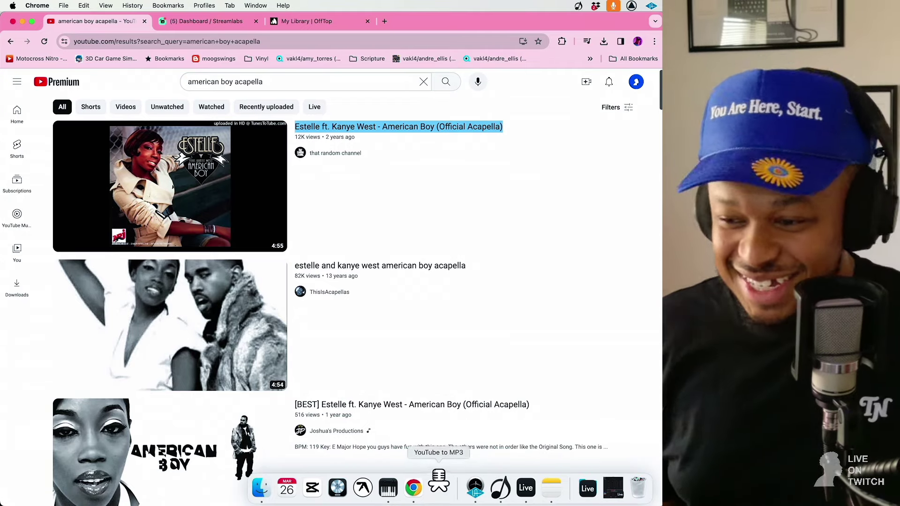
left_click(531, 490)
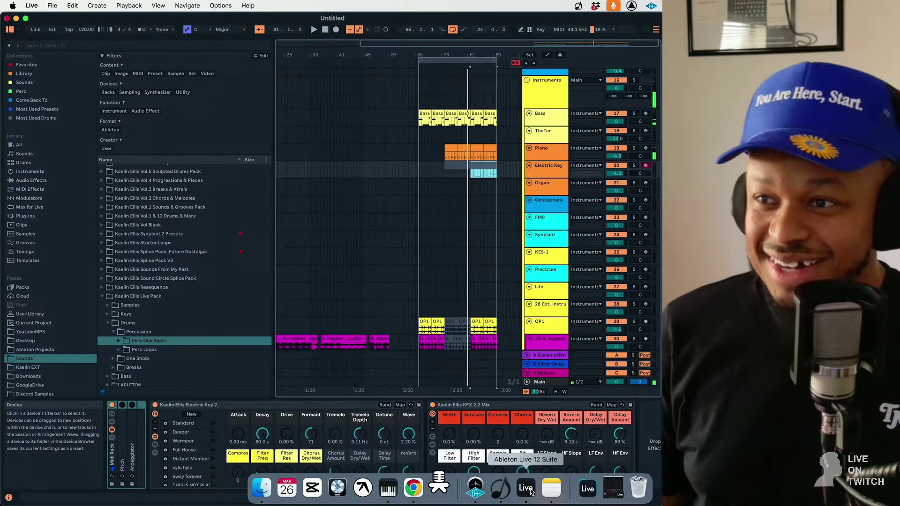
left_click(444, 60)
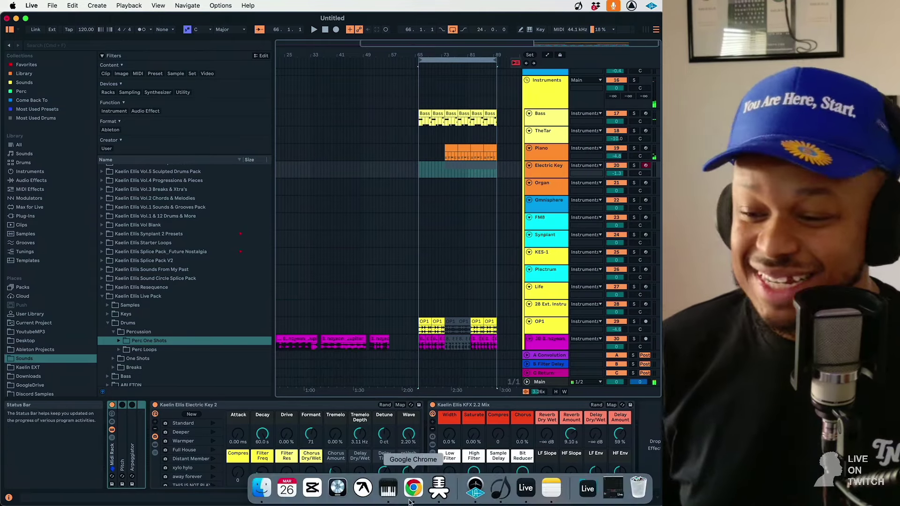
left_click(413, 490)
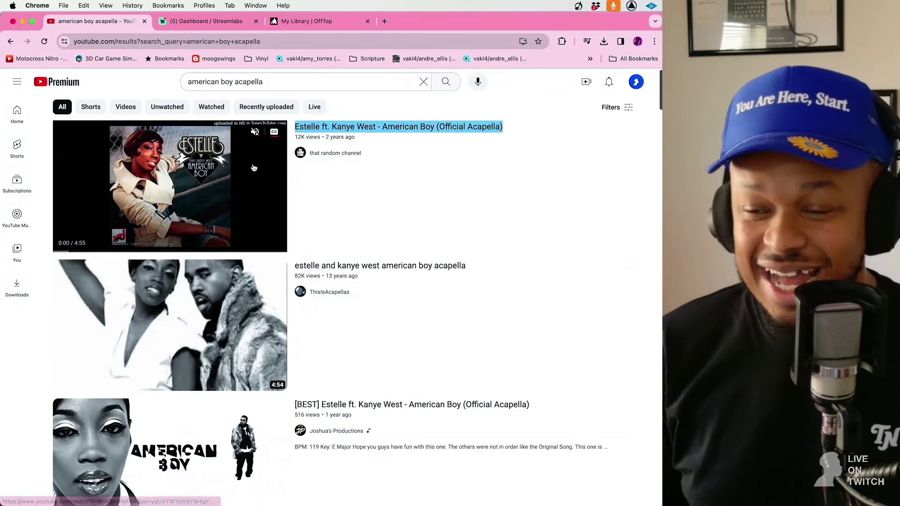
right_click(397, 126)
left_click(436, 187)
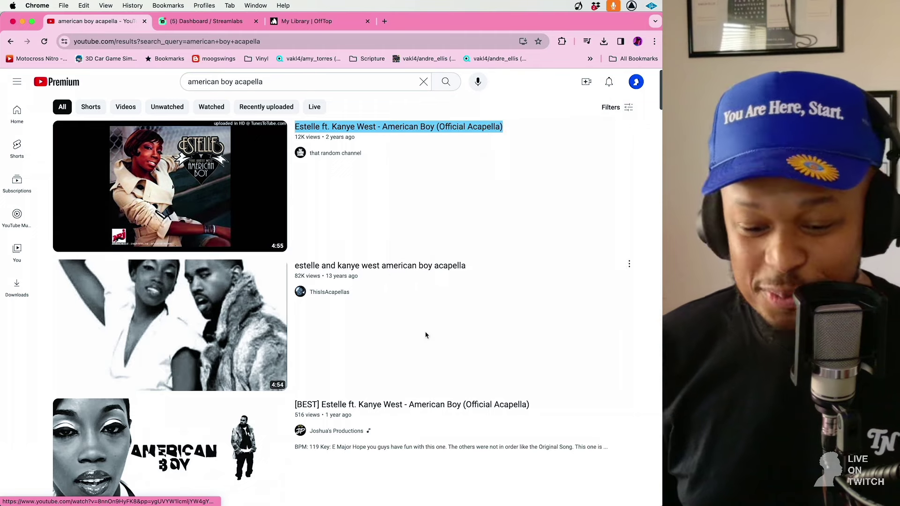
left_click(438, 497)
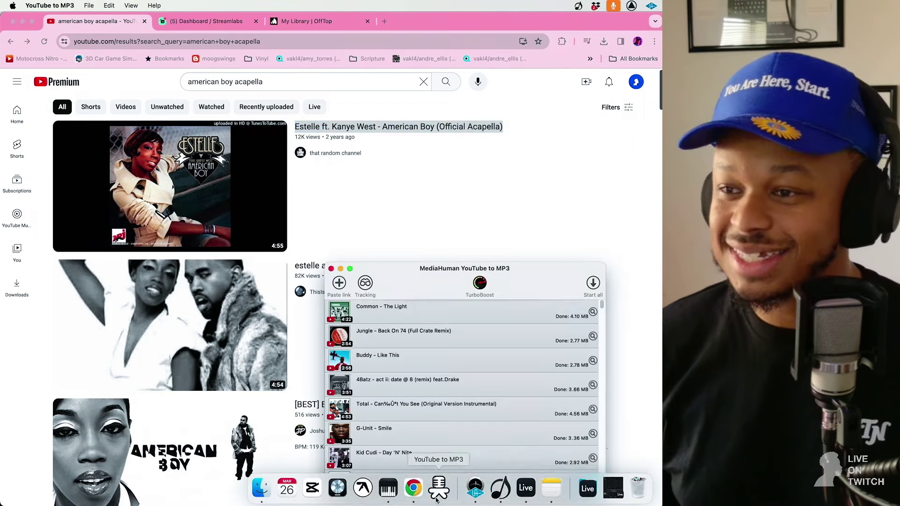
- Paste the acapella link into the downloader, then play the looped section in Live
left_click(338, 285)
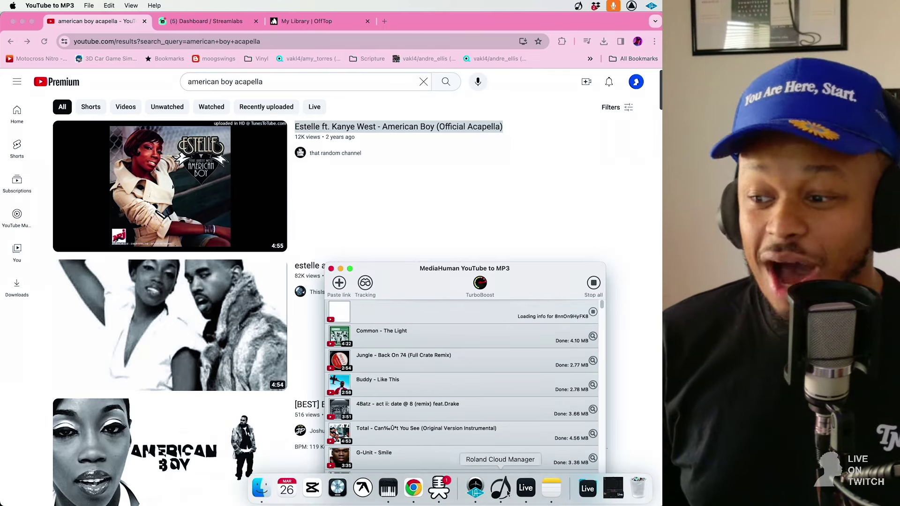
left_click(526, 496)
left_click(444, 58)
key("space")
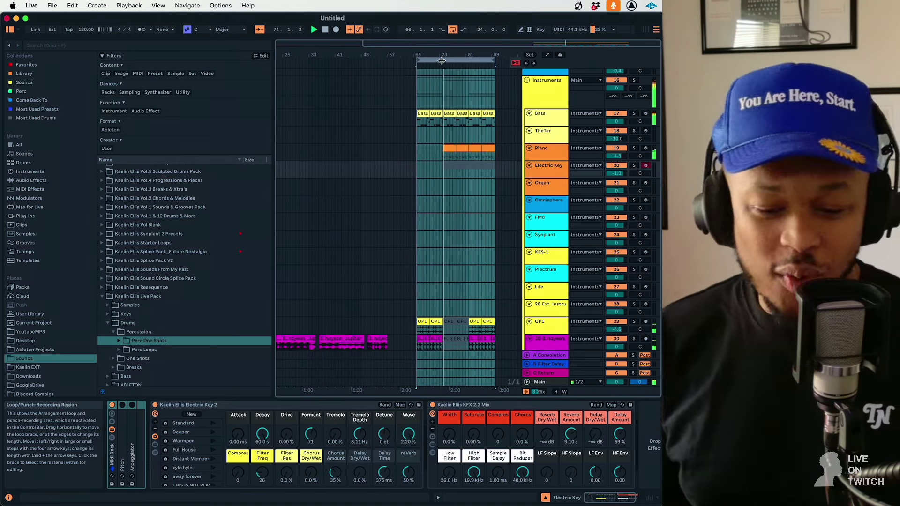
- Return through Chrome to the YouTube to MP3 downloader window
mouse_move(390, 504)
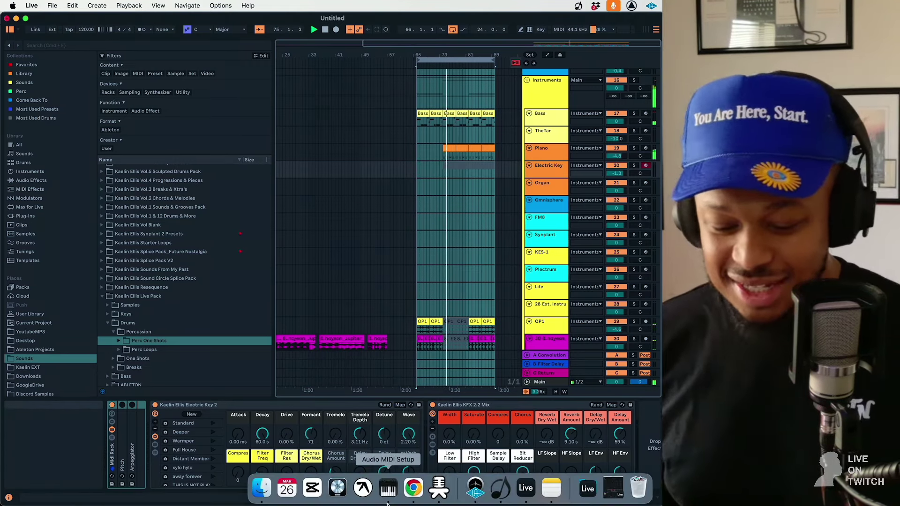
left_click(413, 498)
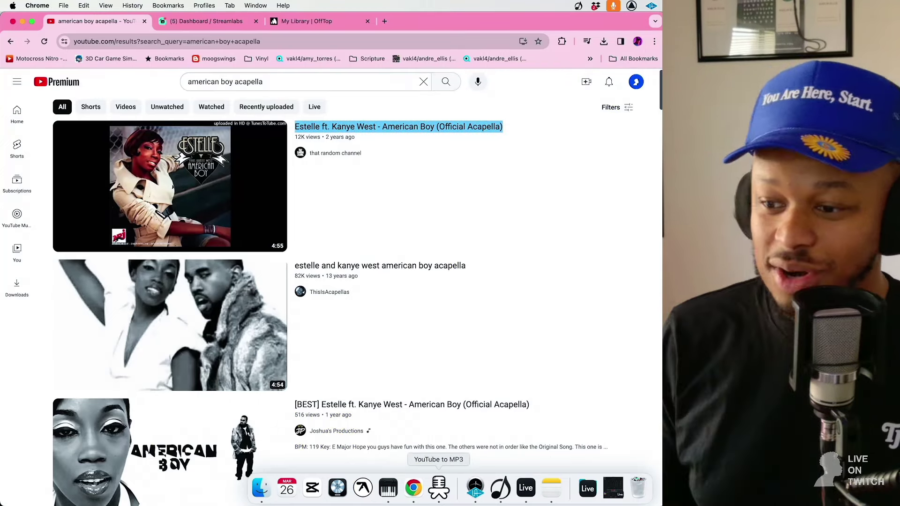
left_click(438, 488)
- Reveal American Boy.mp3 in the YoutubeMP3 folder, copy it and return to Live
left_click(594, 313)
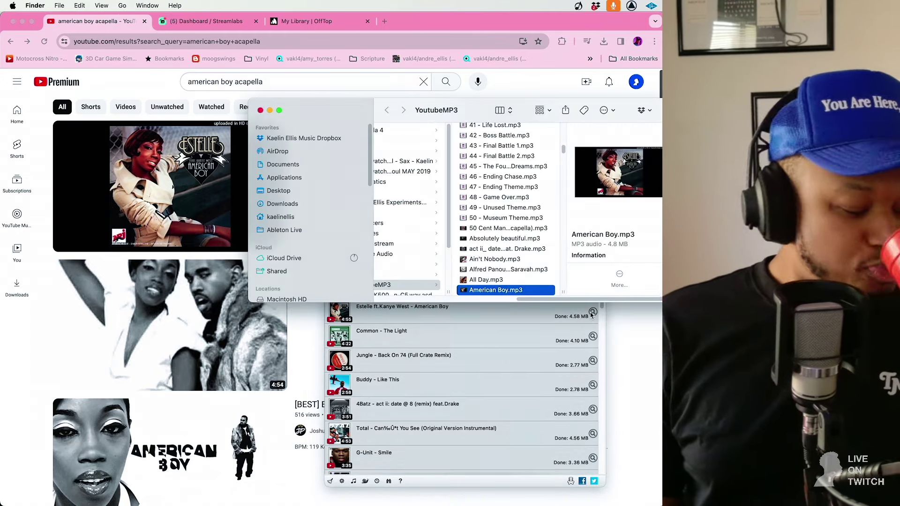
key("super+c")
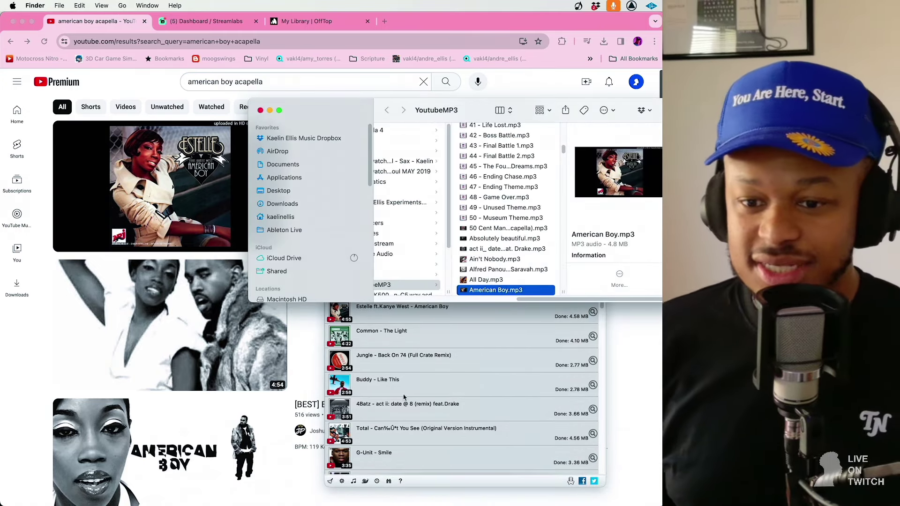
mouse_move(448, 497)
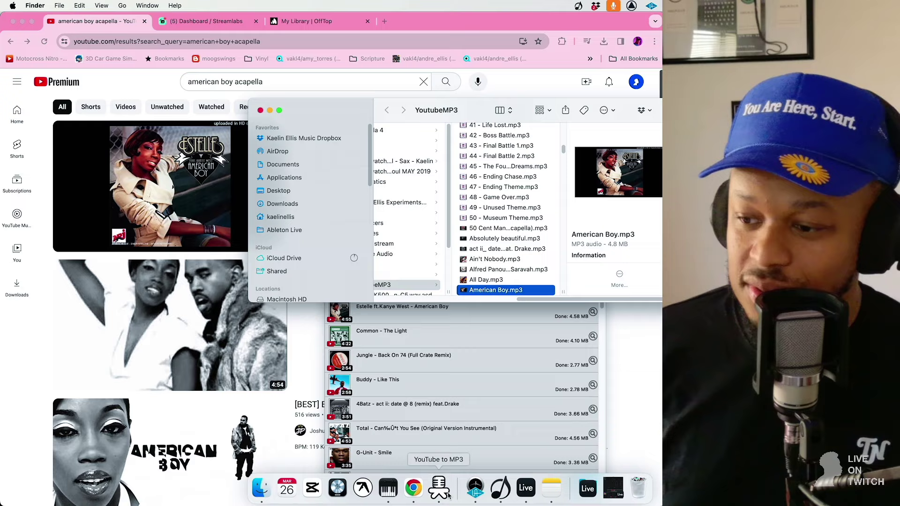
left_click(525, 490)
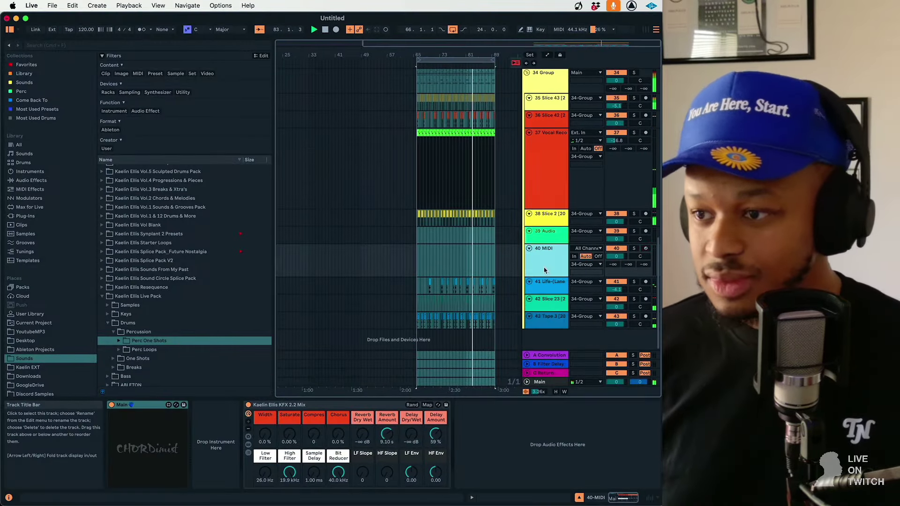
- Fold the 34 Group, add a new audio track and paste the American Boy audio onto track 44
left_click(528, 73)
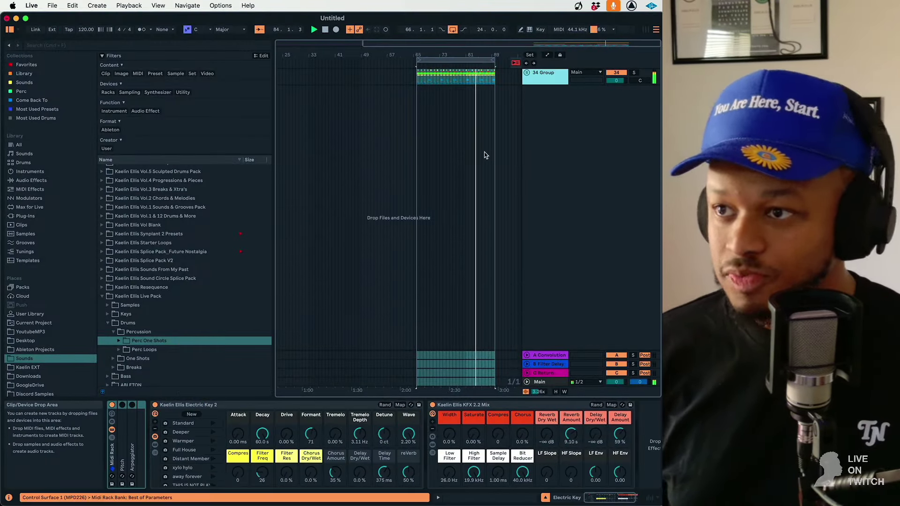
key("super+t")
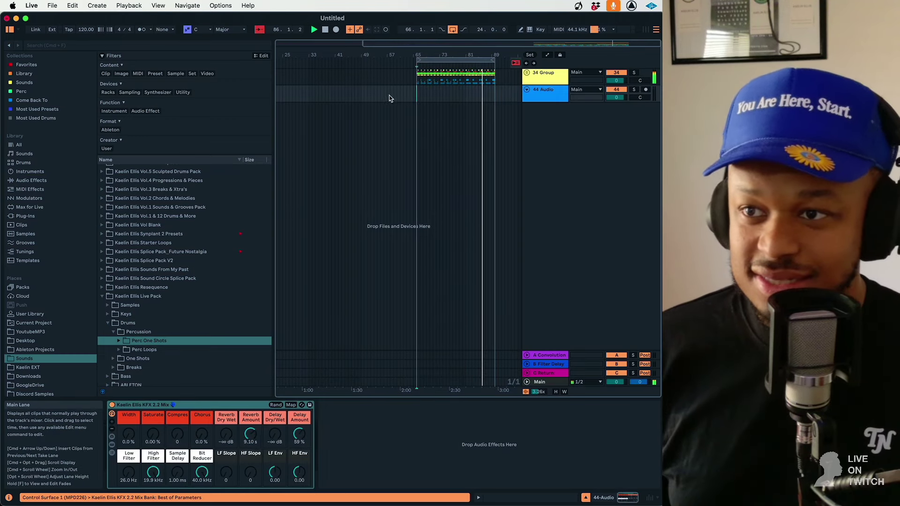
left_click(296, 96)
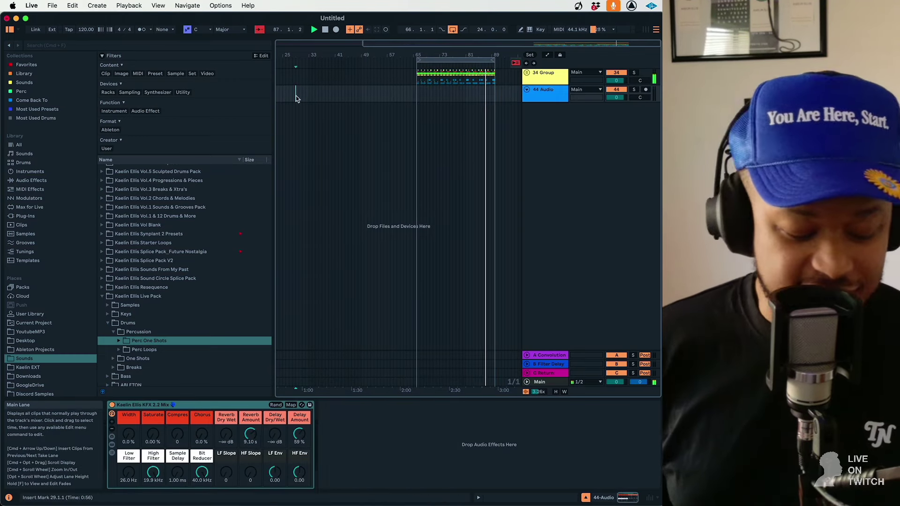
key("Tab")
left_click(337, 45)
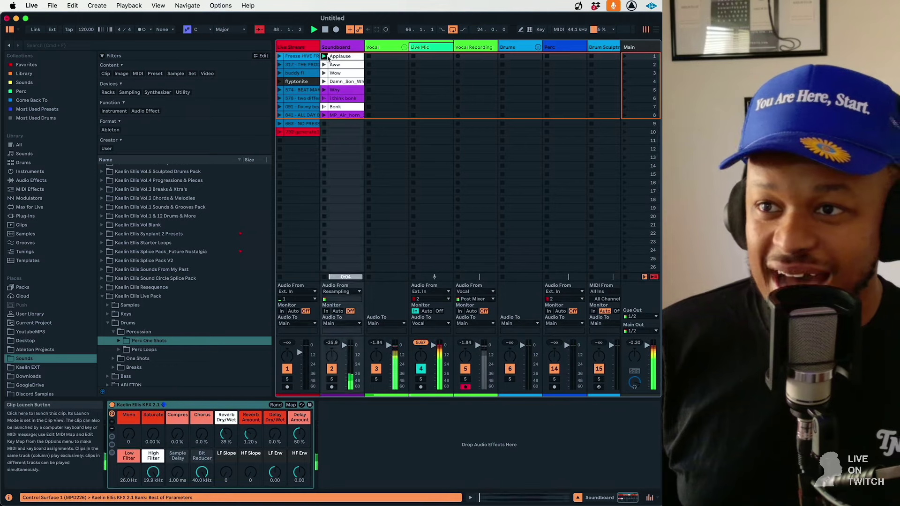
key("Tab")
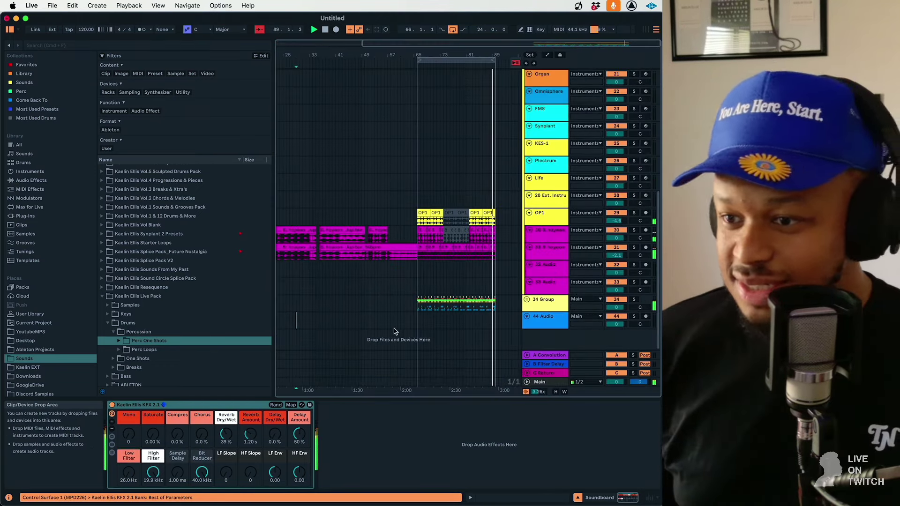
left_click(328, 322)
key("super+v")
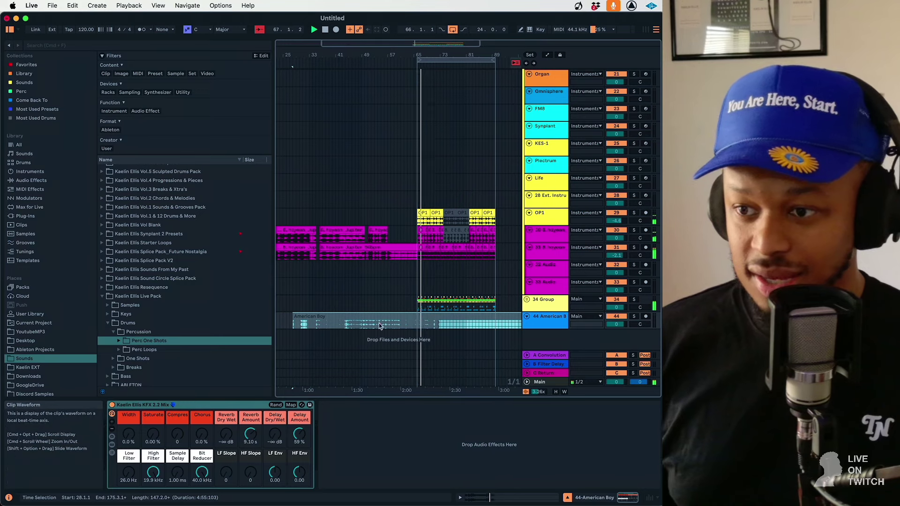
- Set chorus to 100 % and low filter to 46.1 Hz, then solo and play the American Boy track
left_click_drag(202, 437, 202, 389)
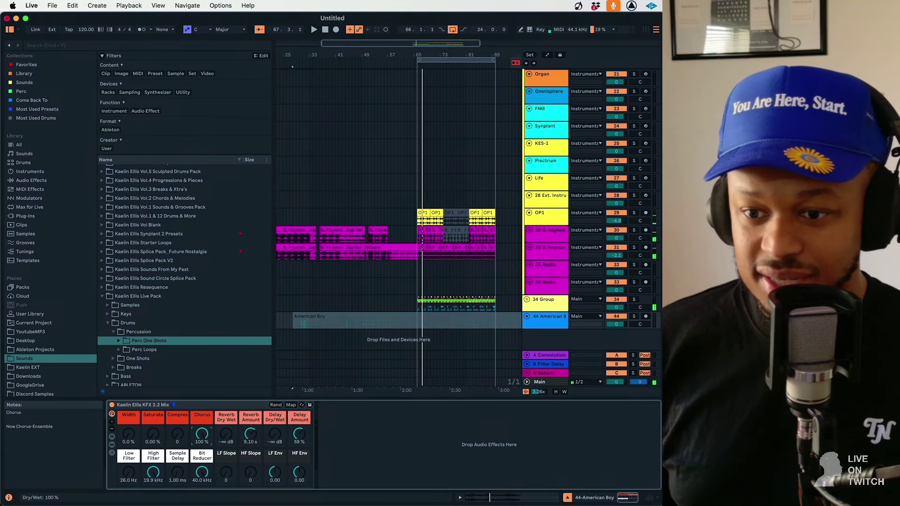
left_click(339, 316)
left_click_drag(129, 473, 128, 465)
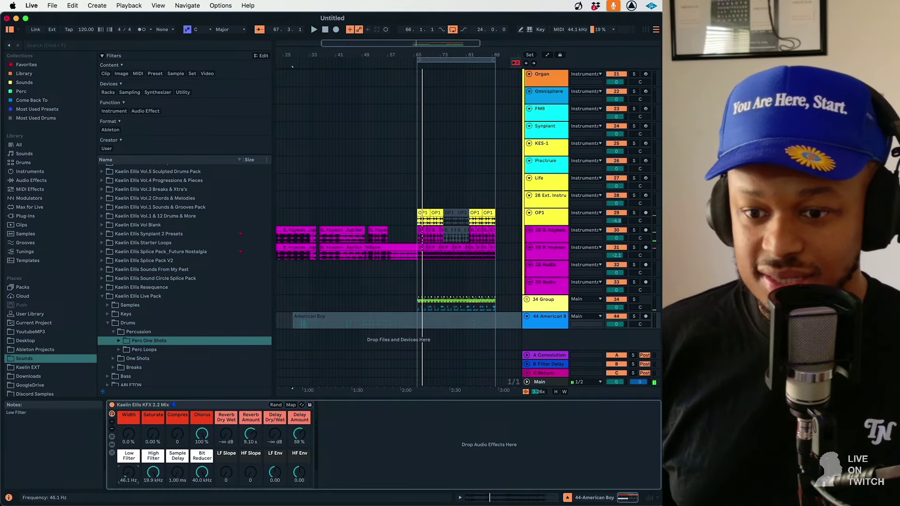
left_click(416, 317)
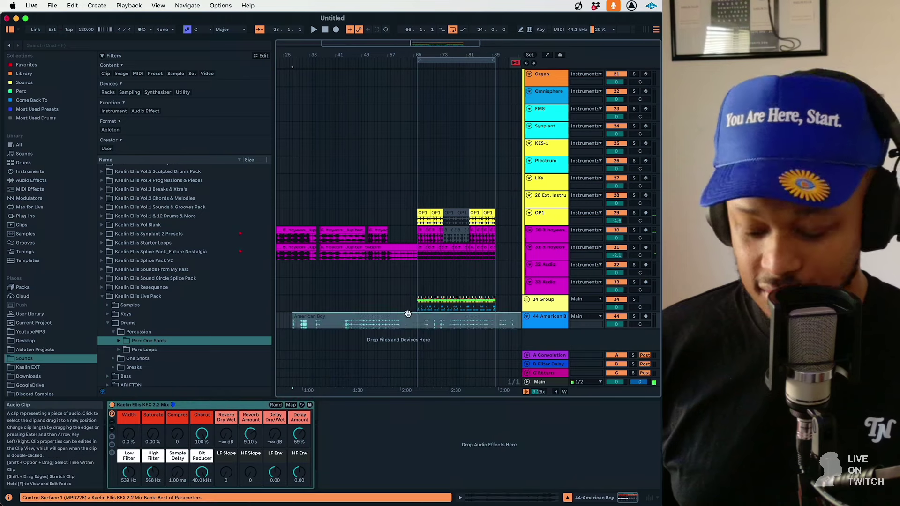
left_click(636, 316)
key("space")
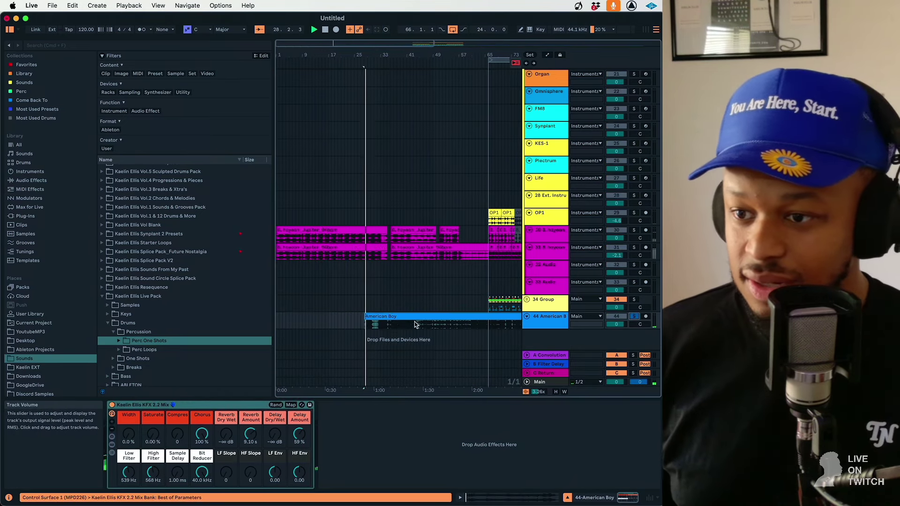
- Audition the acapella from bar 43 and lower its track volume to -2.0 dB
left_click(405, 327)
key("space")
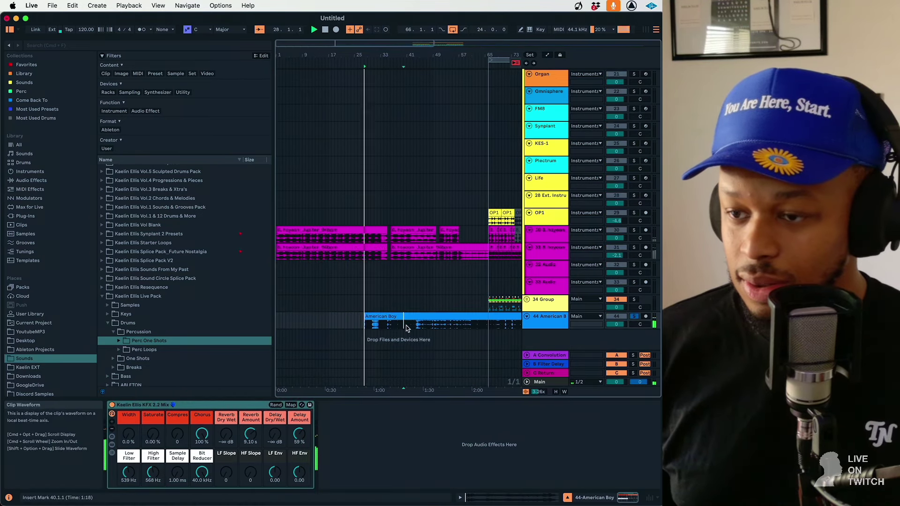
left_click(413, 327)
key("space")
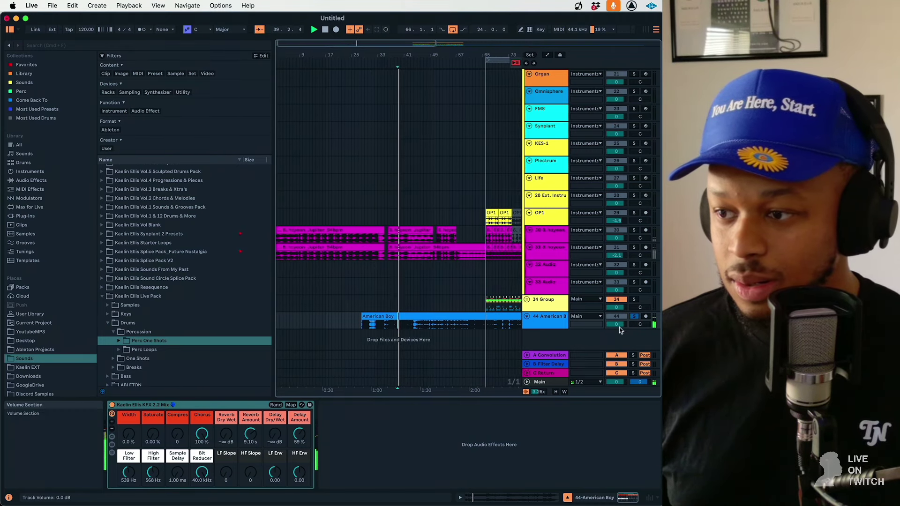
left_click_drag(620, 327, 620, 331)
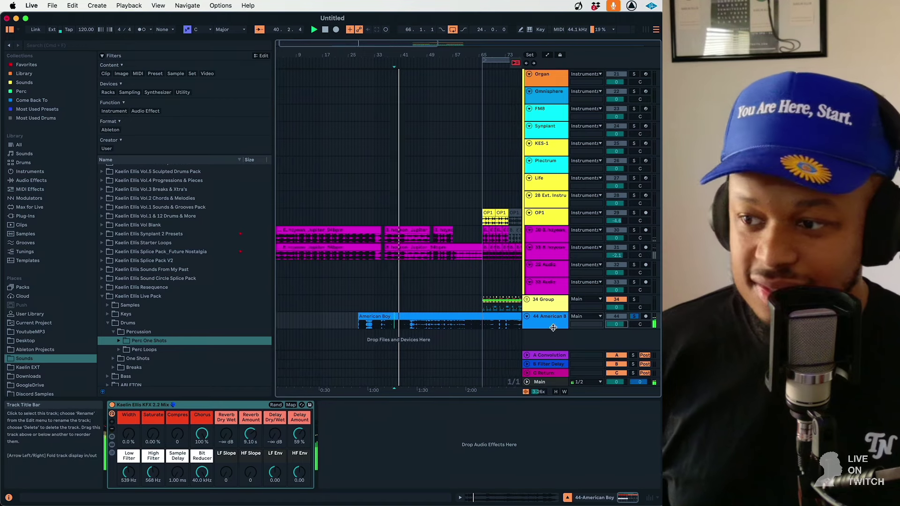
- Set the insert mark at bar 46, zoom in there, and bring Chrome forward
left_click(429, 328)
left_click(415, 330)
key("plus")
key("plus")
key("plus")
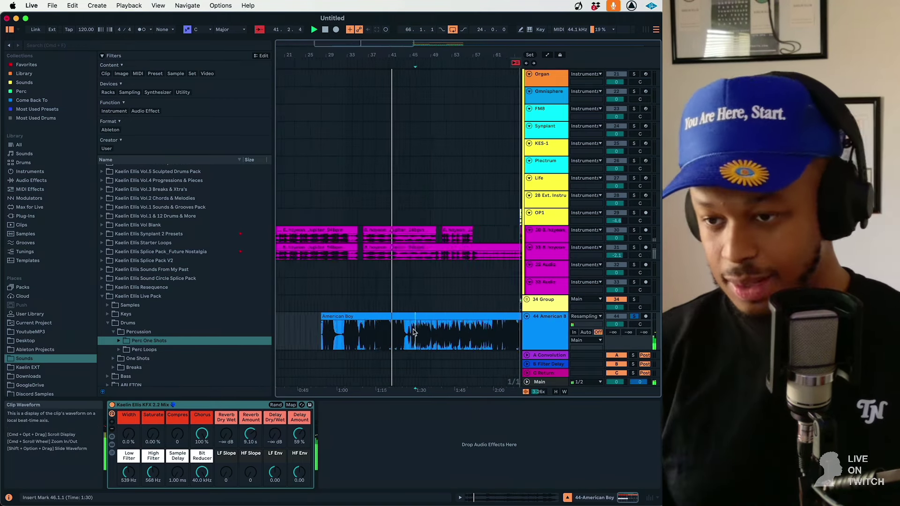
scroll(480, 346, "down", 3)
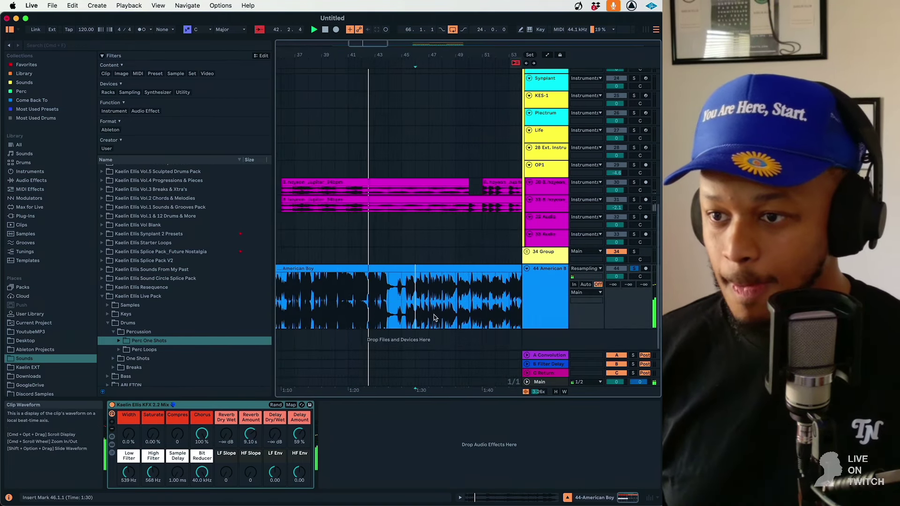
mouse_move(363, 497)
left_click(408, 498)
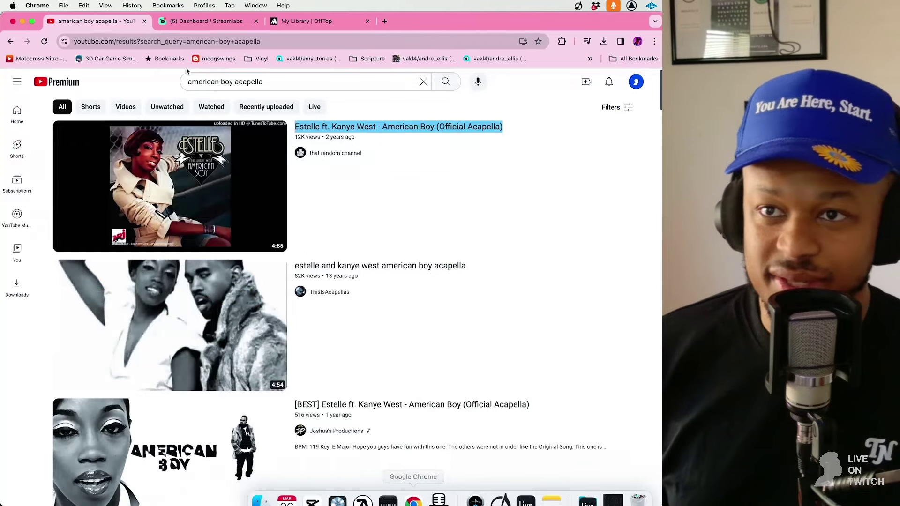
- Search 'american boy bpm' in a new Chrome tab, finding 118 BPM, and return to Live
left_click(386, 21)
type("american bou")
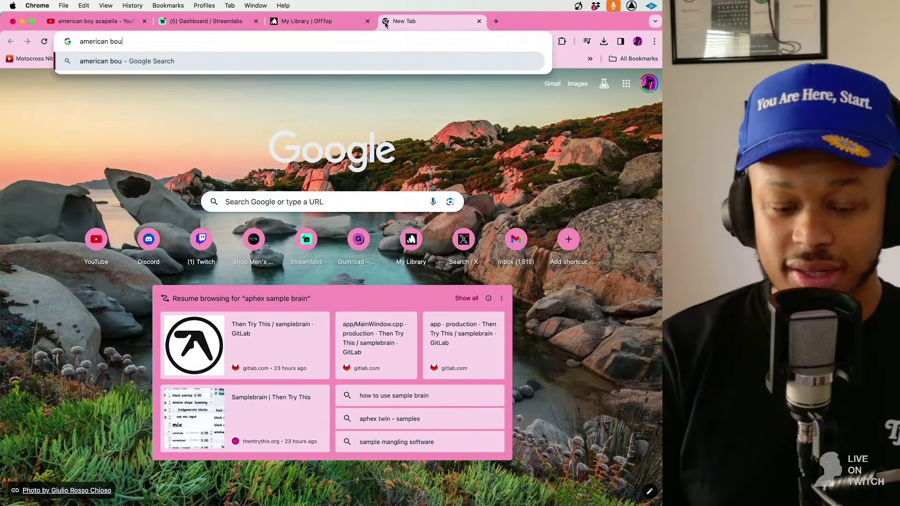
key("BackSpace")
type("y ")
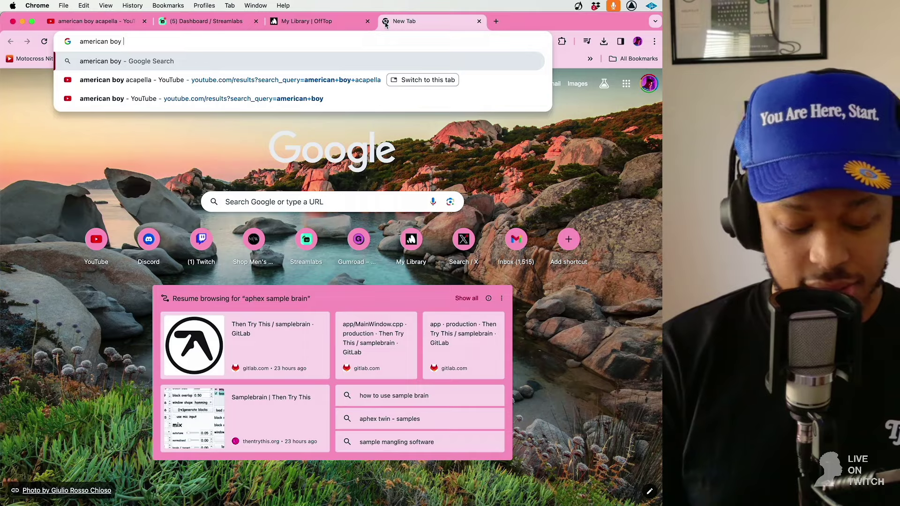
type("bpm")
key("Return")
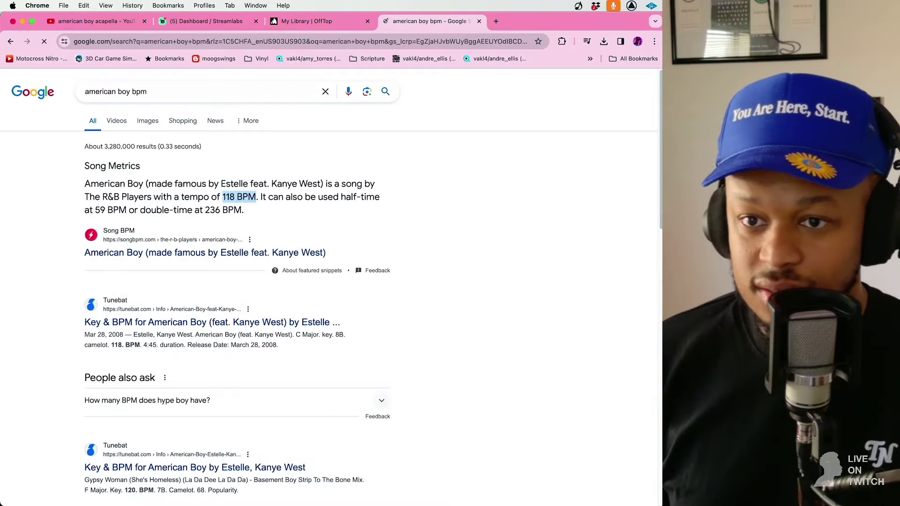
left_click(530, 490)
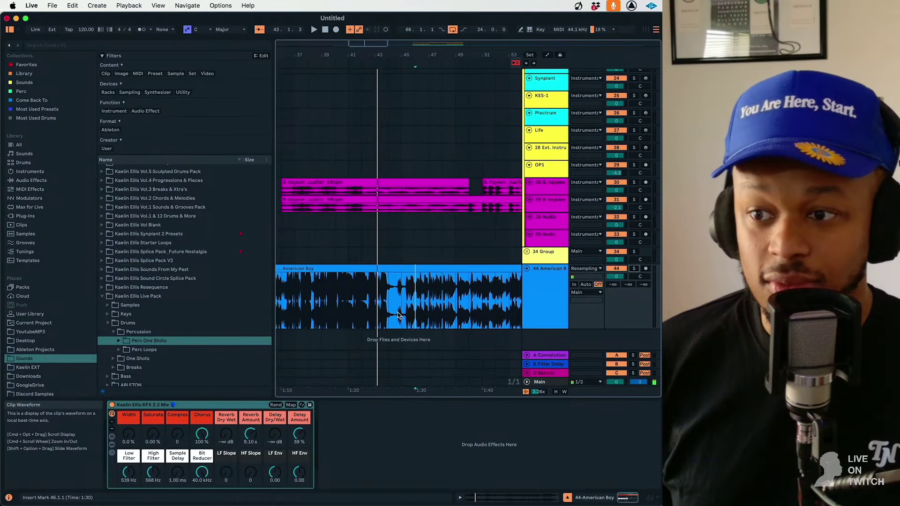
- Turn on warping for the American Boy clip at 118 BPM and play from bar 33
left_click(408, 270)
left_click(202, 405)
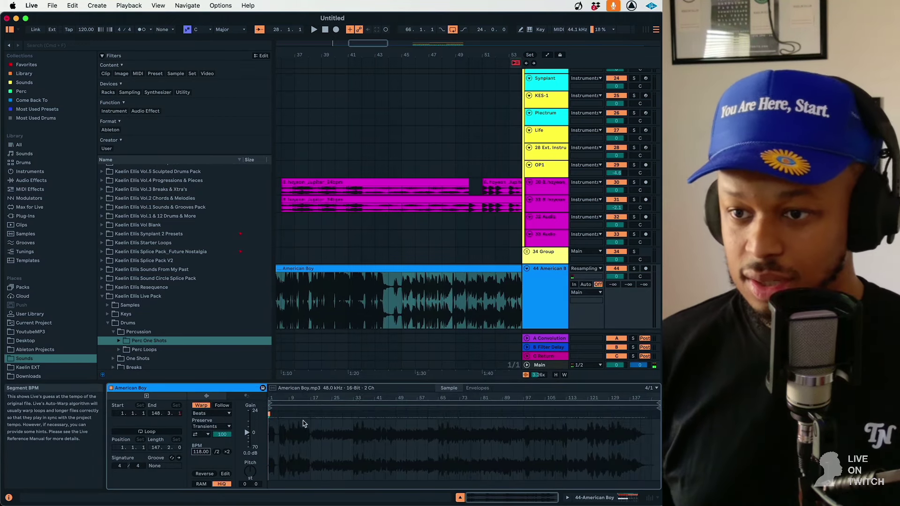
scroll(361, 324, "left", 5)
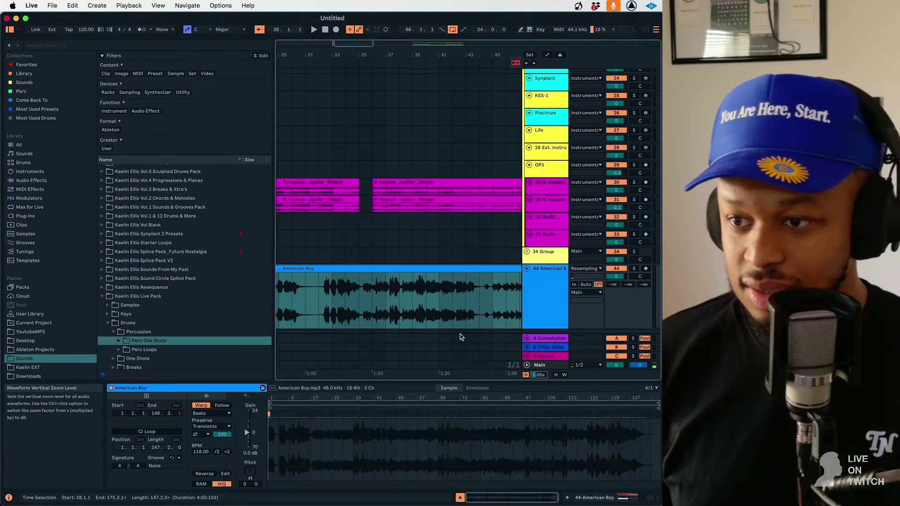
left_click(326, 291)
key("space")
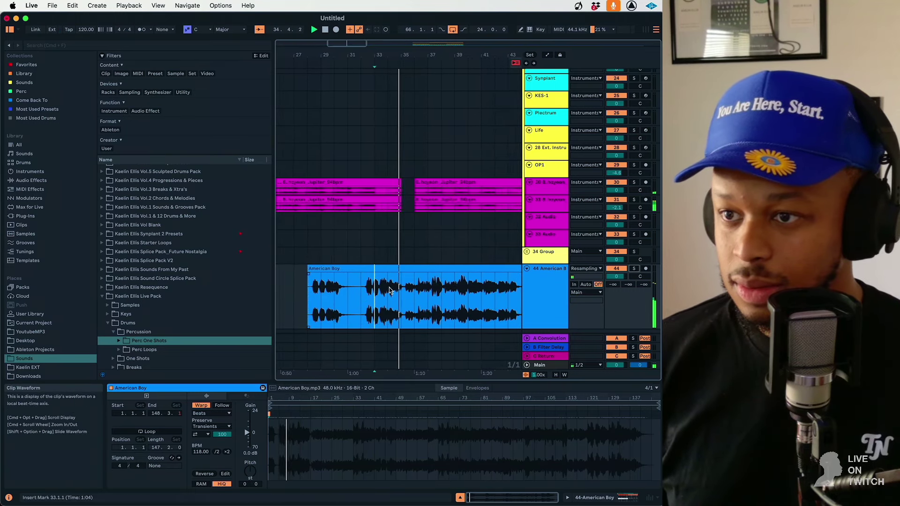
- Delete bars 31–35 from the magenta clips on tracks 30 and 31
left_click(395, 222)
left_click_drag(403, 208, 351, 184)
key("Delete")
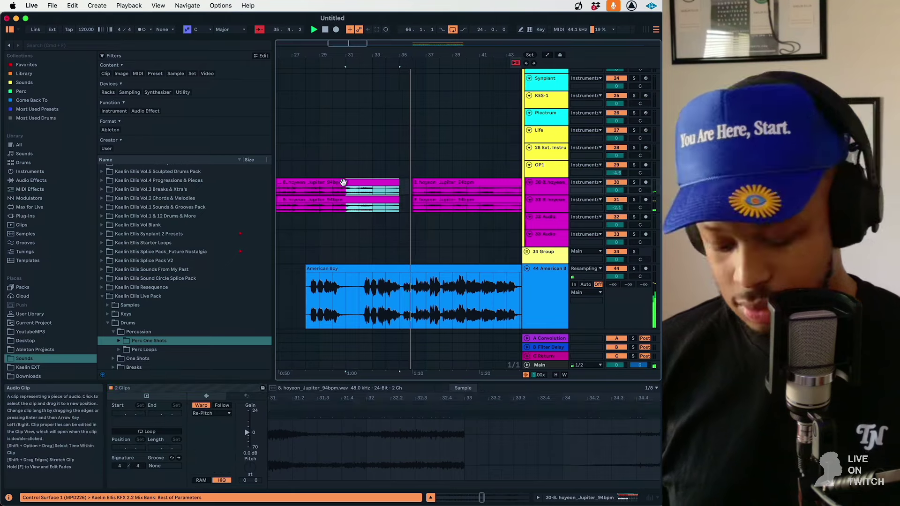
left_click(386, 304)
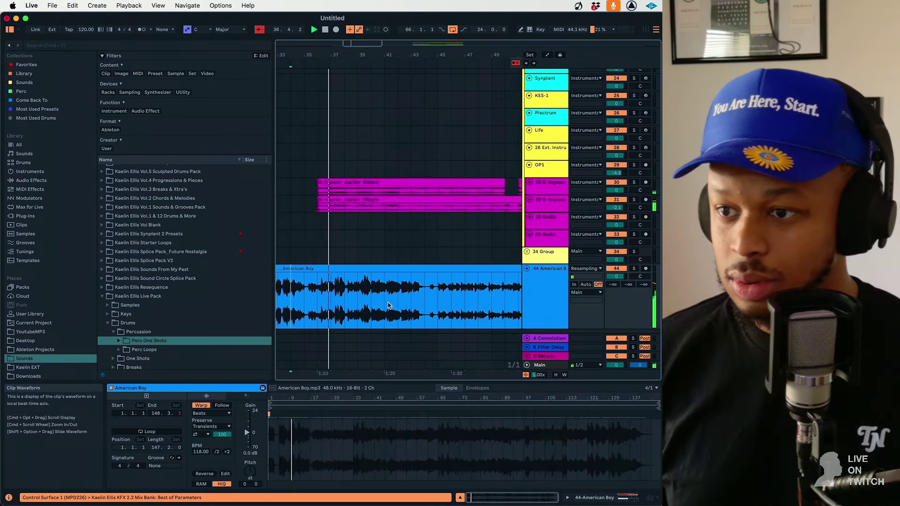
left_click(320, 298)
key("space")
- Split the American Boy clip at 36.2.1 and cut the part after the split
key("plus")
key("plus")
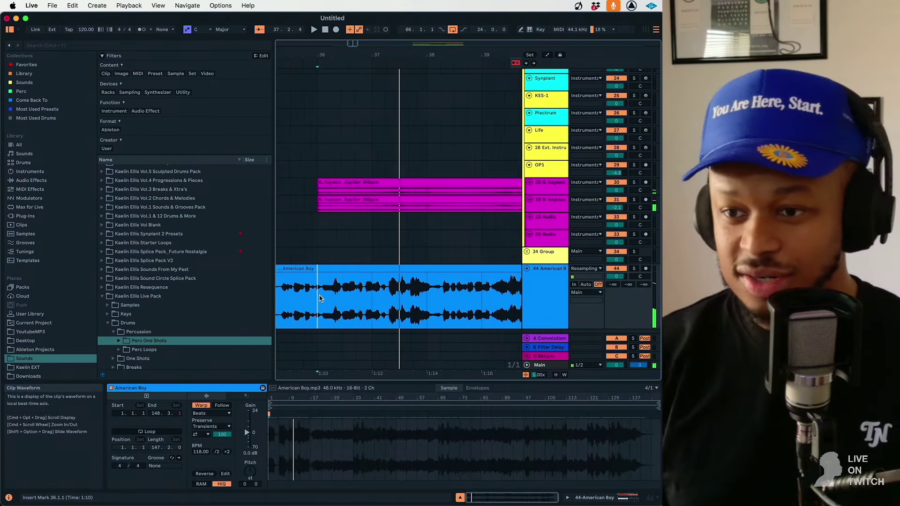
key("space")
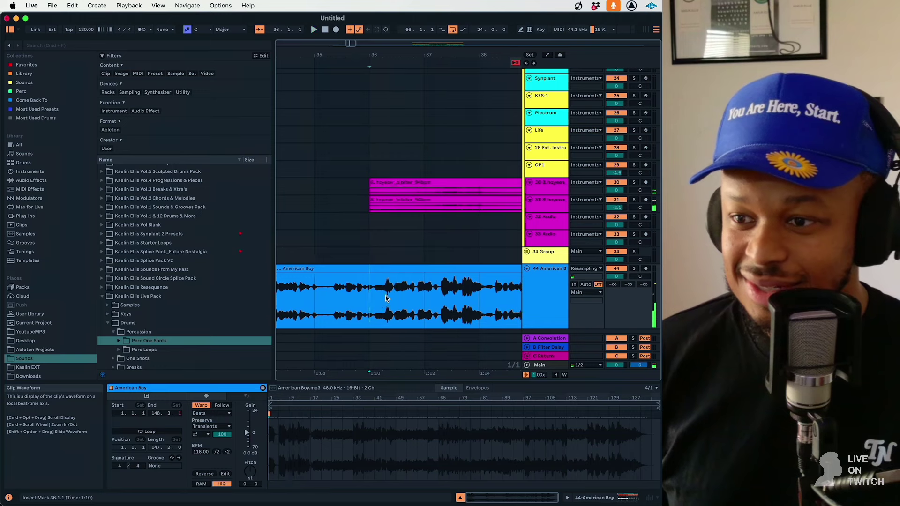
right_click(386, 300)
left_click(405, 260)
left_click(385, 289)
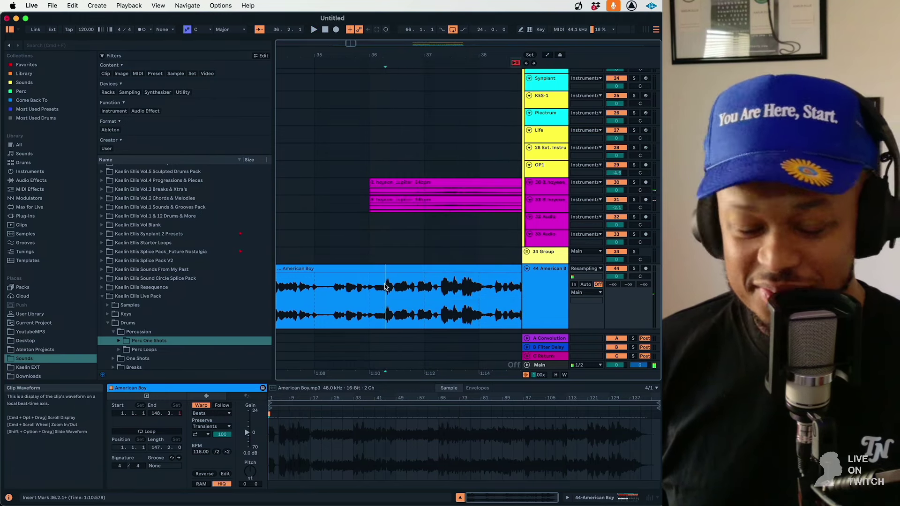
key("super+e")
left_click(402, 269)
key("Delete")
- Zoom out and set the arrangement grid to 1 Bar
scroll(400, 284, "right", 8)
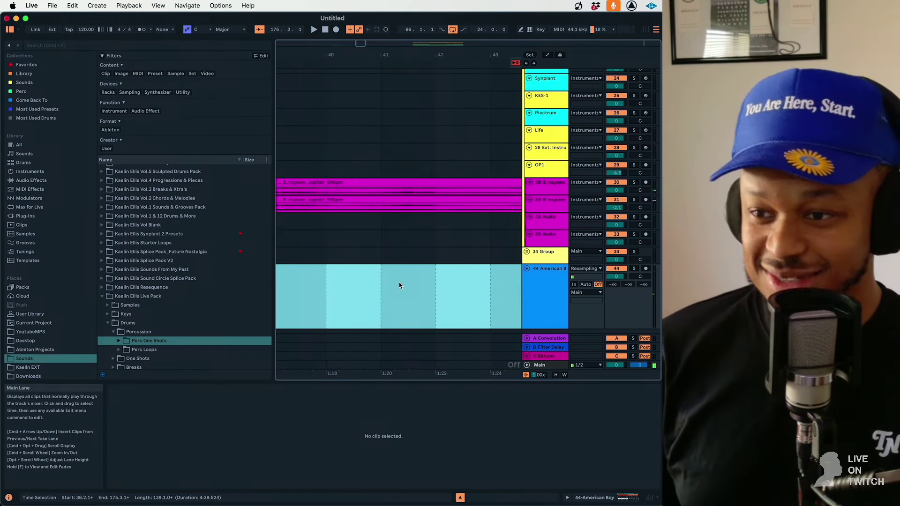
key("minus")
key("minus")
key("minus")
key("minus")
right_click(399, 283)
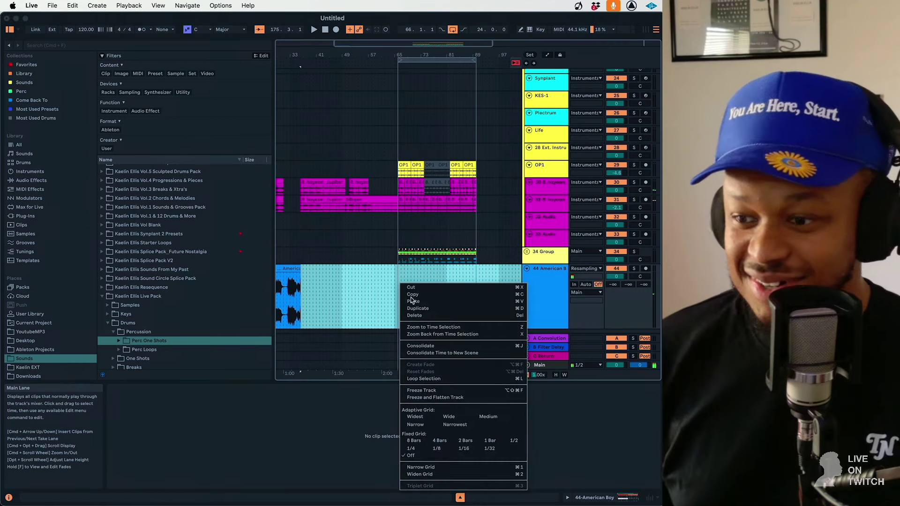
left_click(488, 449)
left_click(402, 301)
right_click(401, 301)
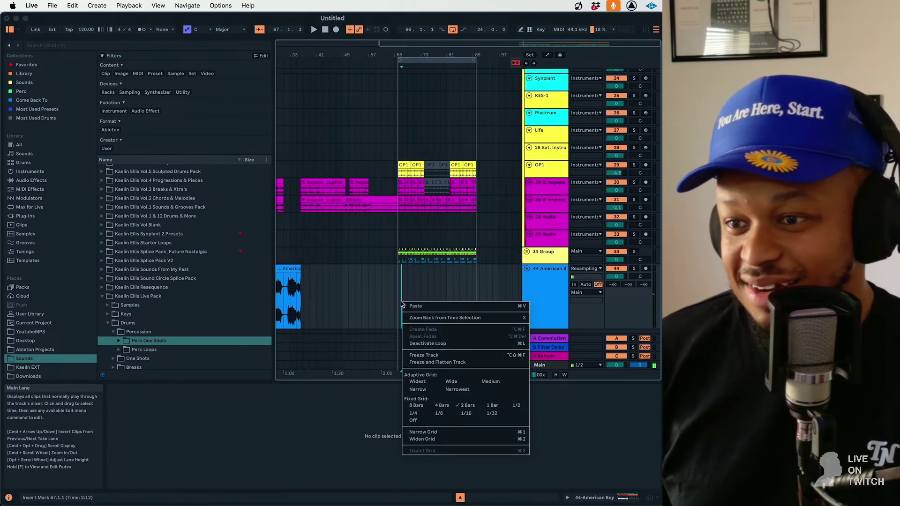
left_click(483, 405)
- Paste the acapella remainder at bar 66, solo track 44 and play from there
left_click(398, 280)
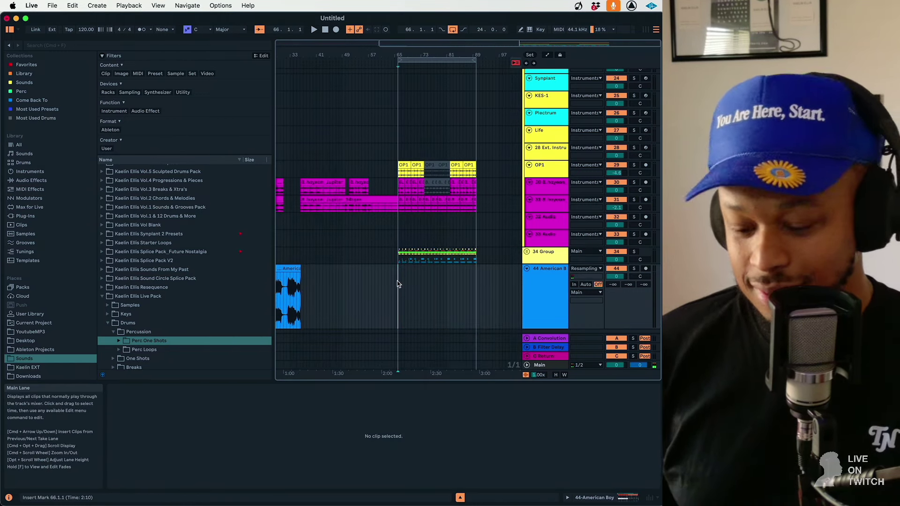
key("plus")
key("plus")
key("plus")
key("super+v")
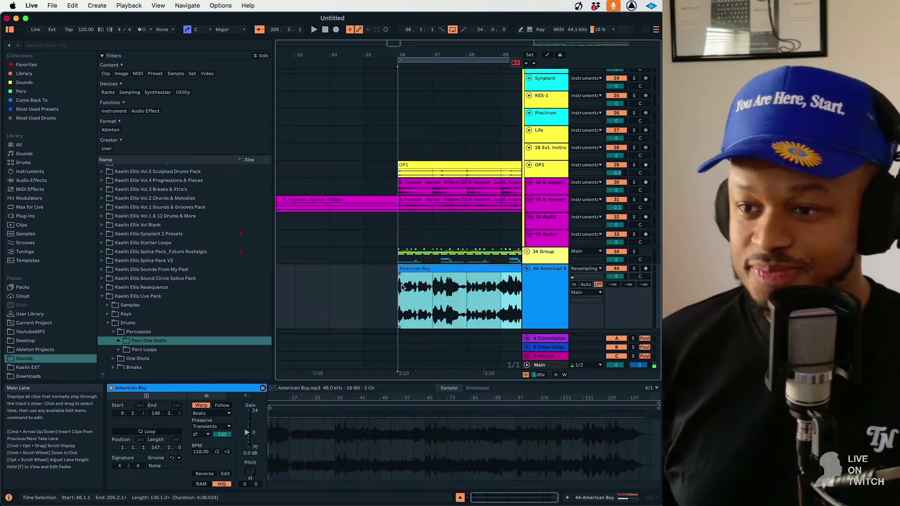
left_click(634, 269)
key("space")
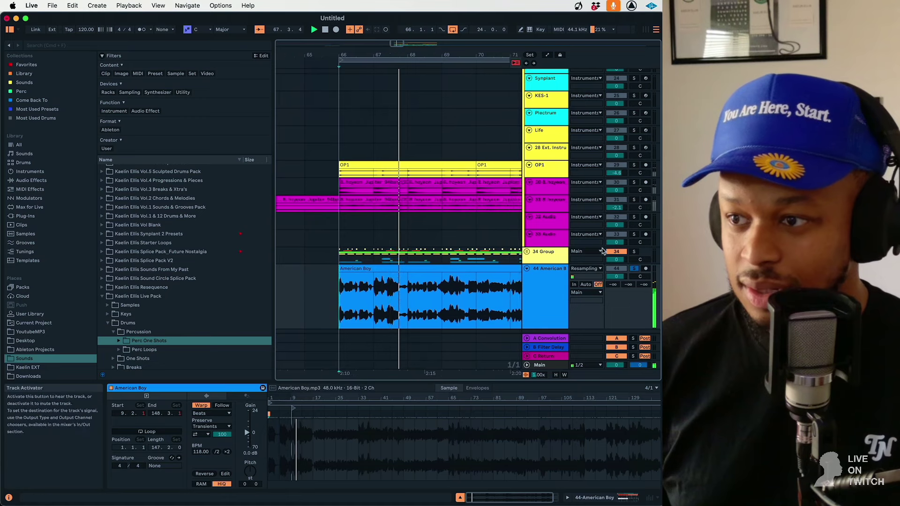
- Deactivate the 34 Group track and raise the American Boy rack's High Filter from 568 Hz to 1.25 kHz
left_click(624, 252)
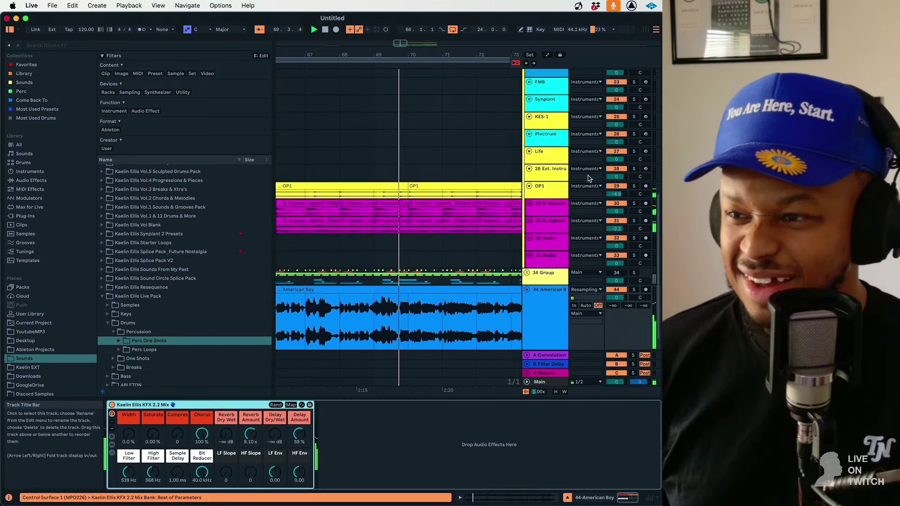
scroll(588, 176, "up", 10)
left_click(621, 246)
scroll(508, 240, "down", 10)
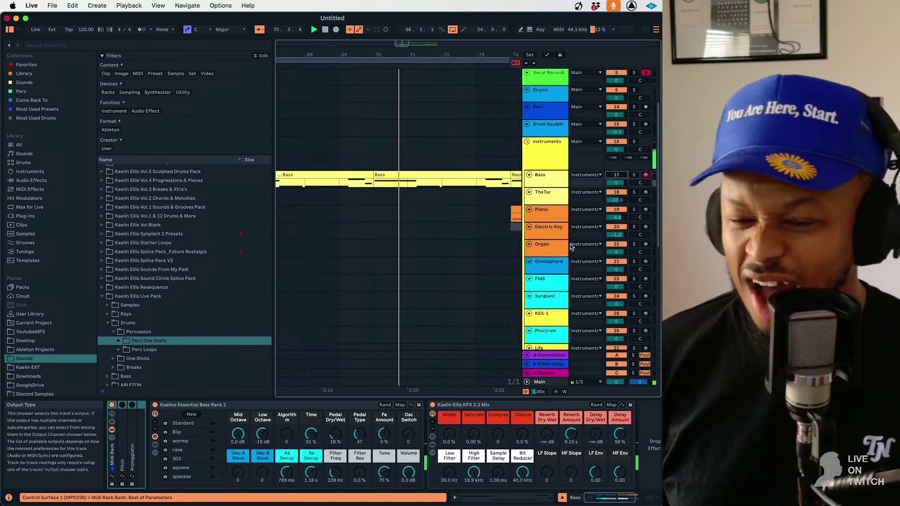
scroll(508, 243, "down", 4)
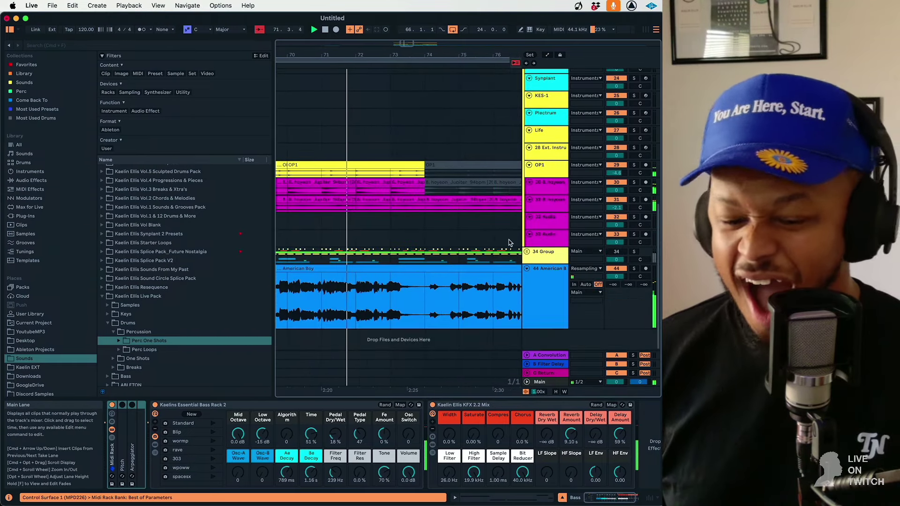
left_click(536, 315)
left_click(225, 405)
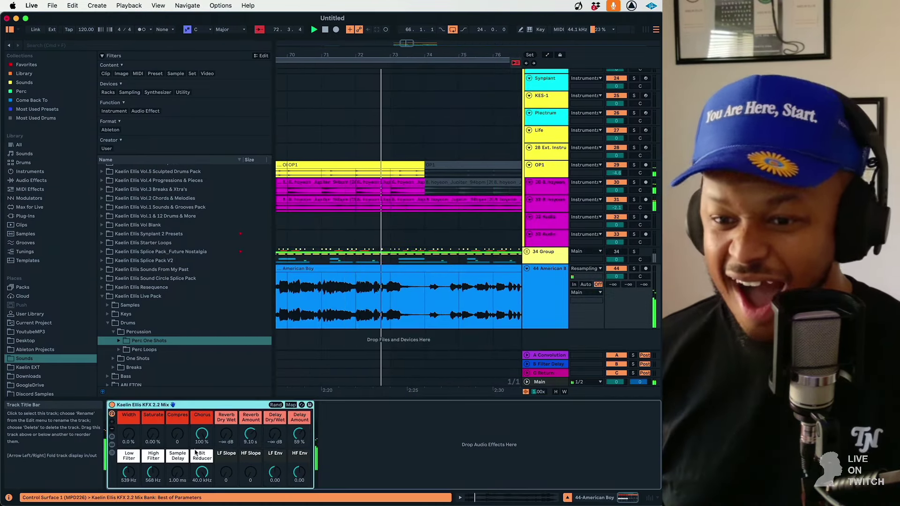
left_click_drag(153, 473, 154, 469)
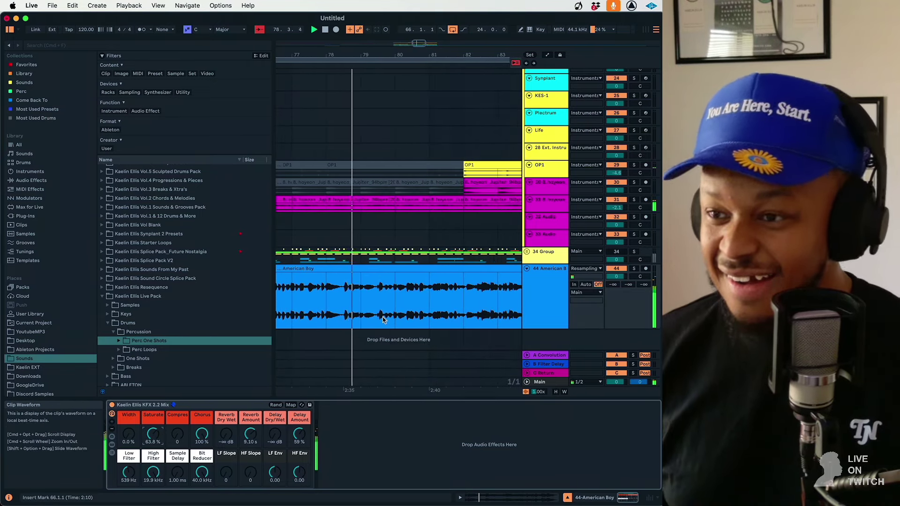
- Reactivate the 34 Group track and turn the American Boy rack's Saturate up to about 92.9%
scroll(382, 317, "up", 5)
scroll(383, 317, "down", 5)
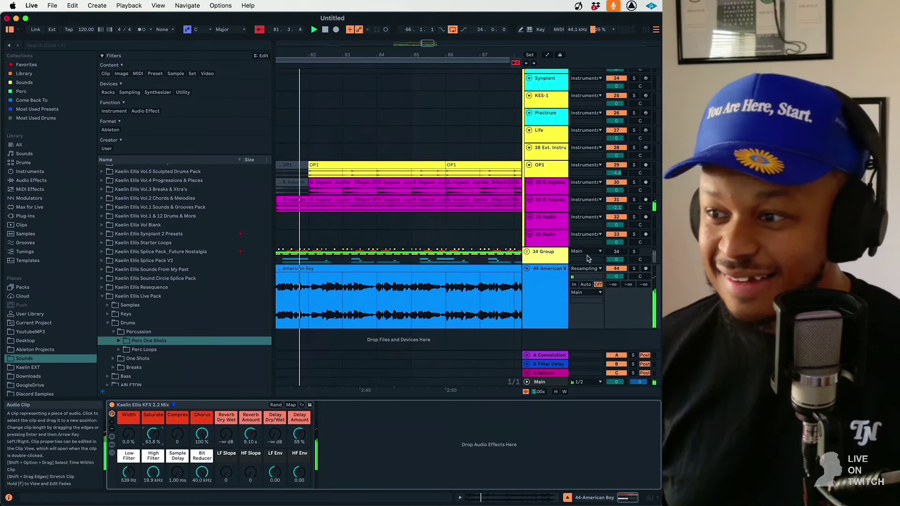
left_click(624, 254)
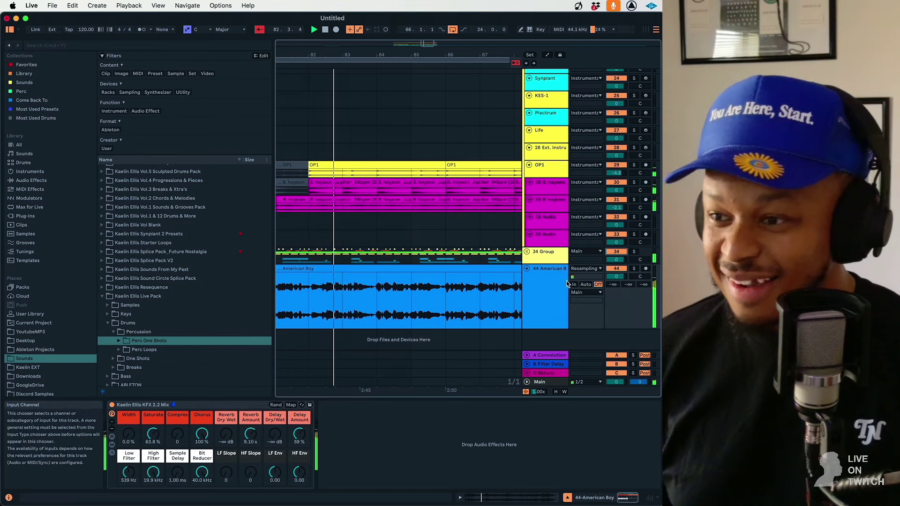
left_click(546, 292)
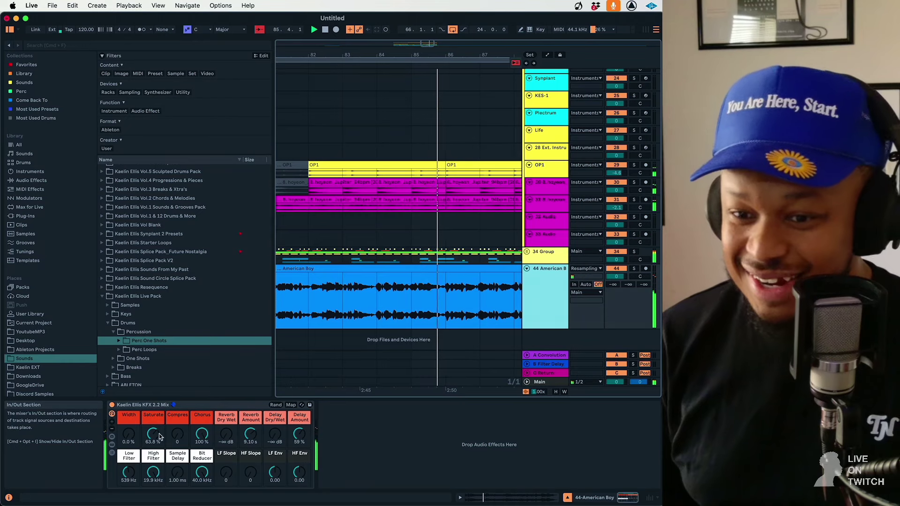
left_click_drag(160, 437, 159, 417)
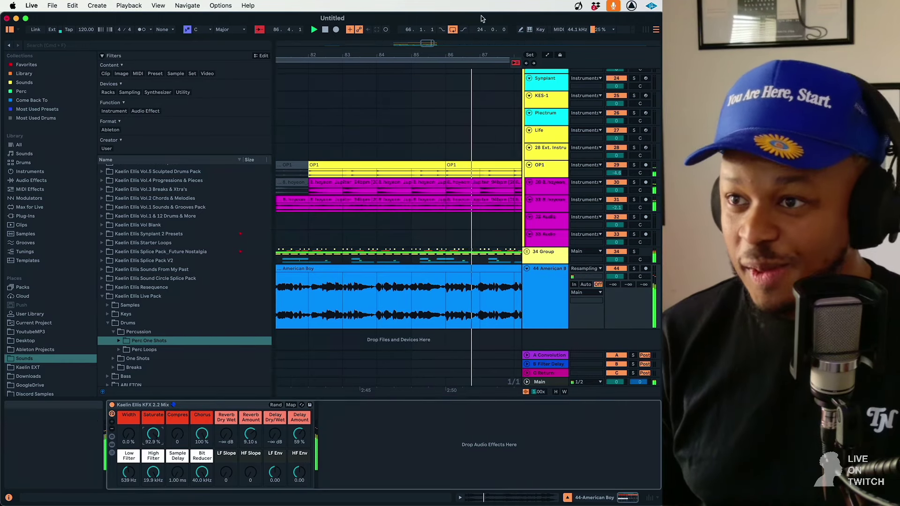
- Zoom out on the arrangement and bring up the American Boy track's KFX 2.2 Mix rack
left_click_drag(426, 47, 426, 36)
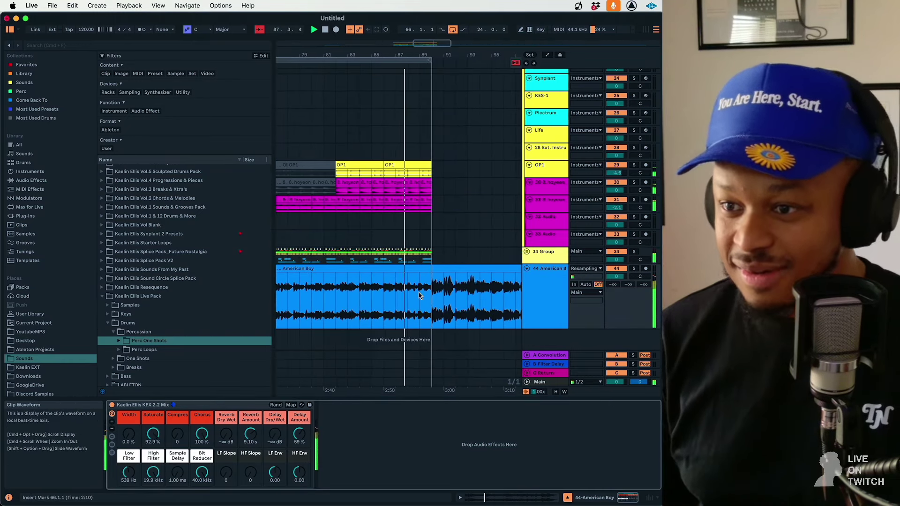
left_click(467, 258)
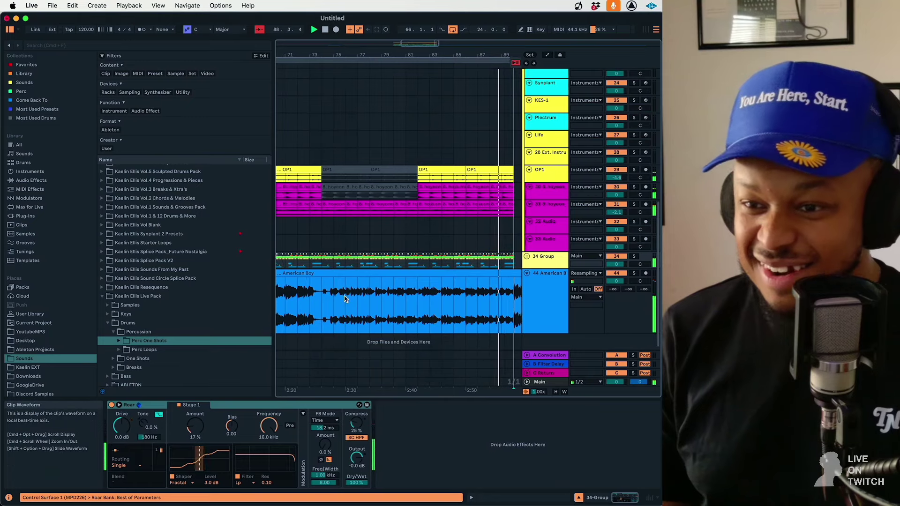
scroll(344, 296, "left", 5)
left_click(308, 304)
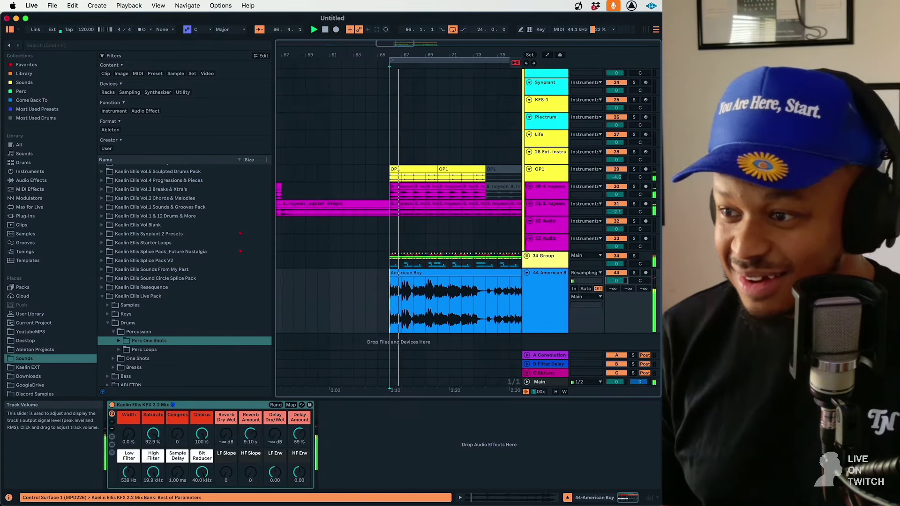
- Lower the American Boy track volume to -3.8 dB
left_click_drag(616, 280, 612, 284)
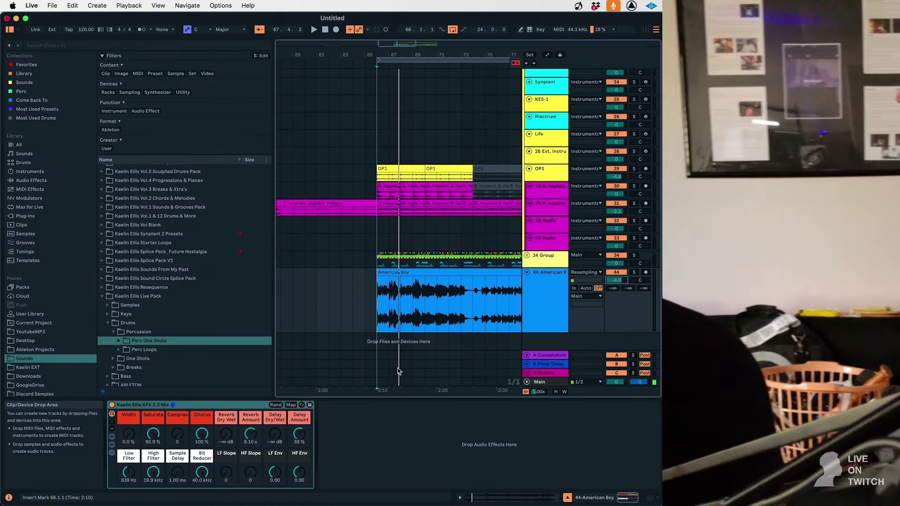
- Stop playback, extend the American Boy clip to start at bar 61, and resume playing
key("space")
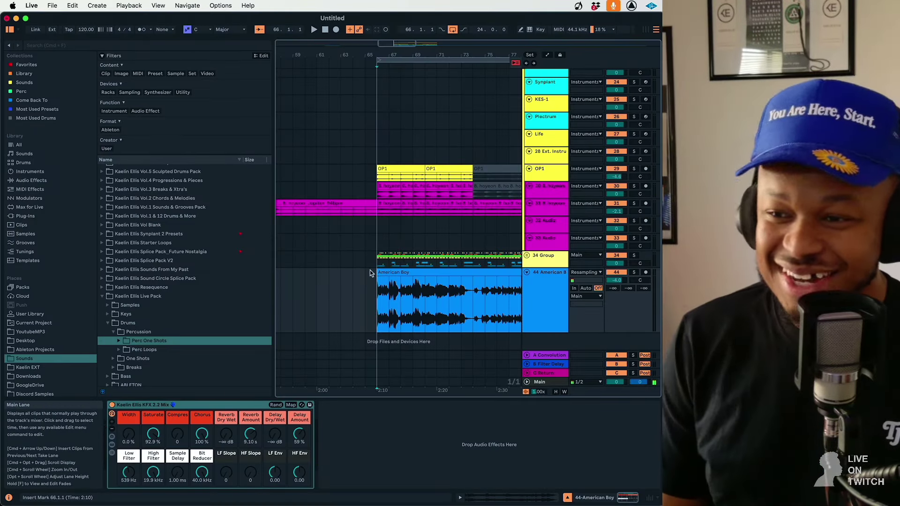
left_click_drag(377, 274, 322, 275)
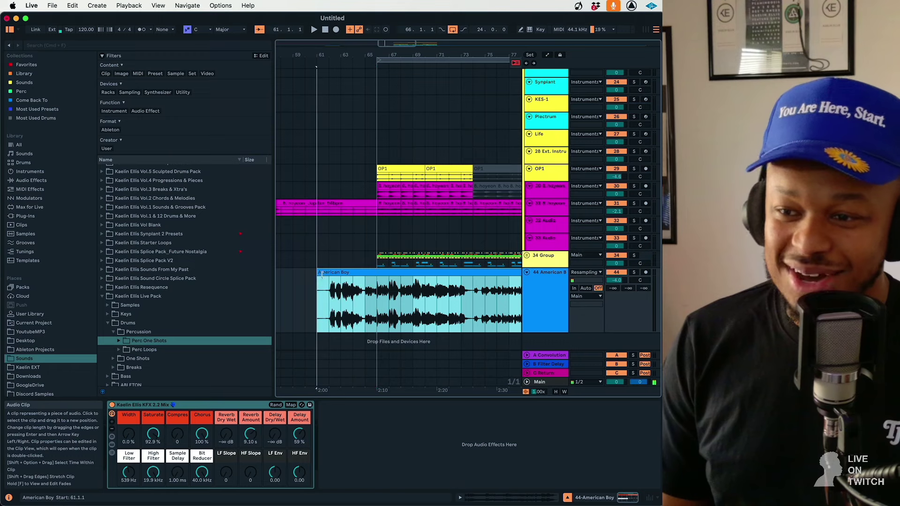
key("space")
scroll(370, 218, "left", 3)
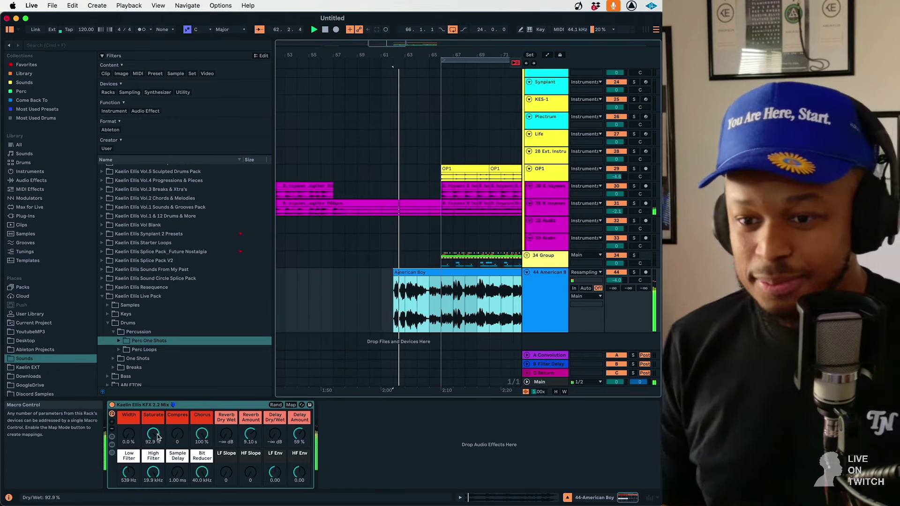
- Bring in reverb on the American Boy vocal and select its clip
mouse_move(226, 436)
left_mouse_down()
mouse_move(226, 422)
mouse_move(226, 452)
left_mouse_up()
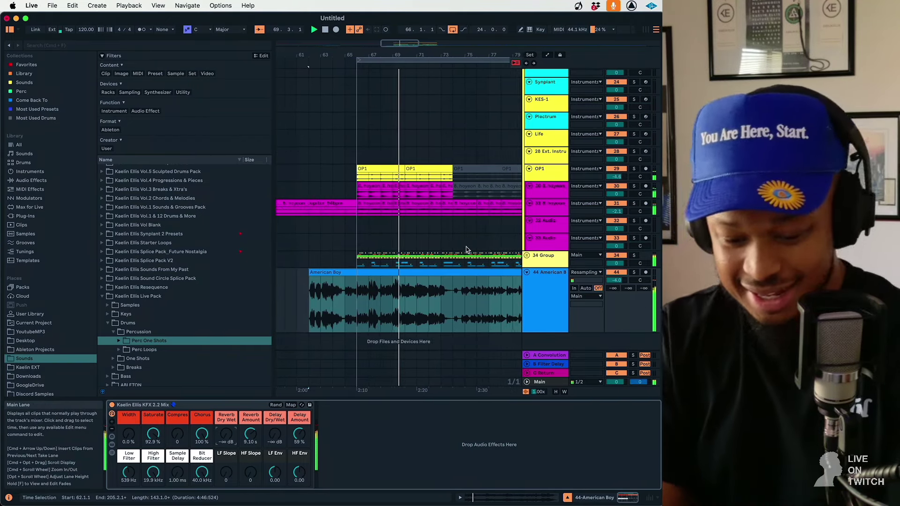
left_click(322, 296)
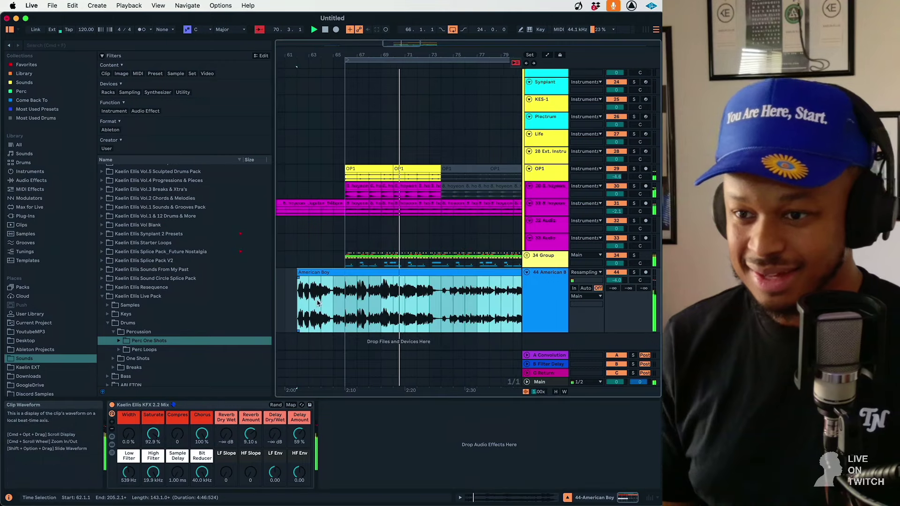
scroll(322, 297, "right", 3)
scroll(321, 297, "left", 5)
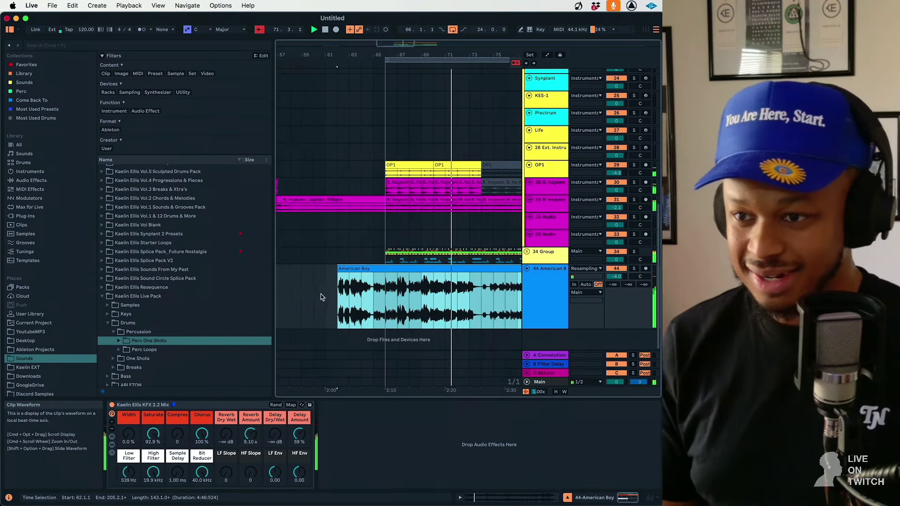
scroll(322, 297, "right", 1)
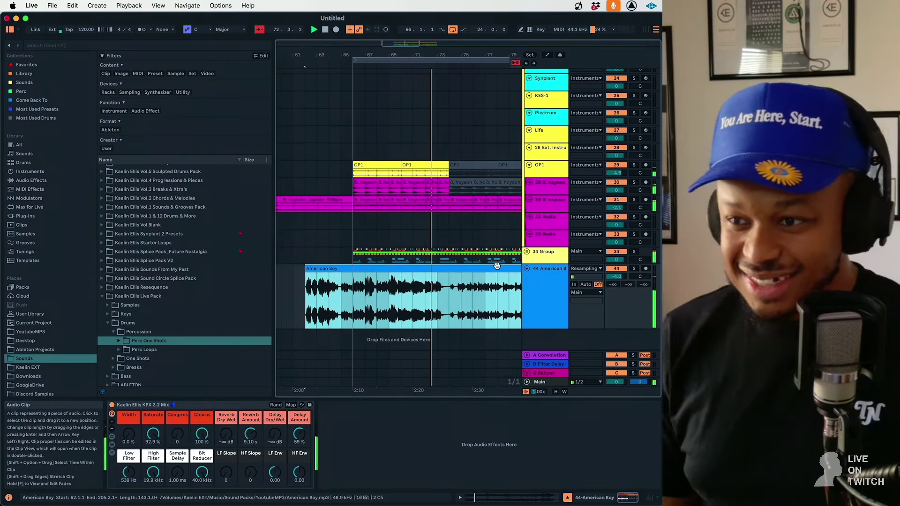
scroll(355, 296, "up", 8)
- Unmute the Bass track and reset the American Boy volume, then set it to -2.2 dB
left_click(622, 128)
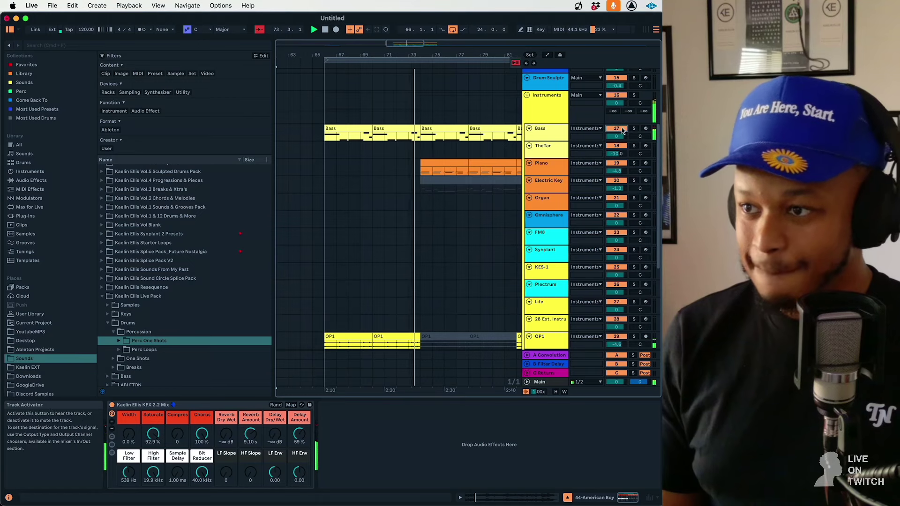
left_click(550, 134)
scroll(442, 268, "down", 8)
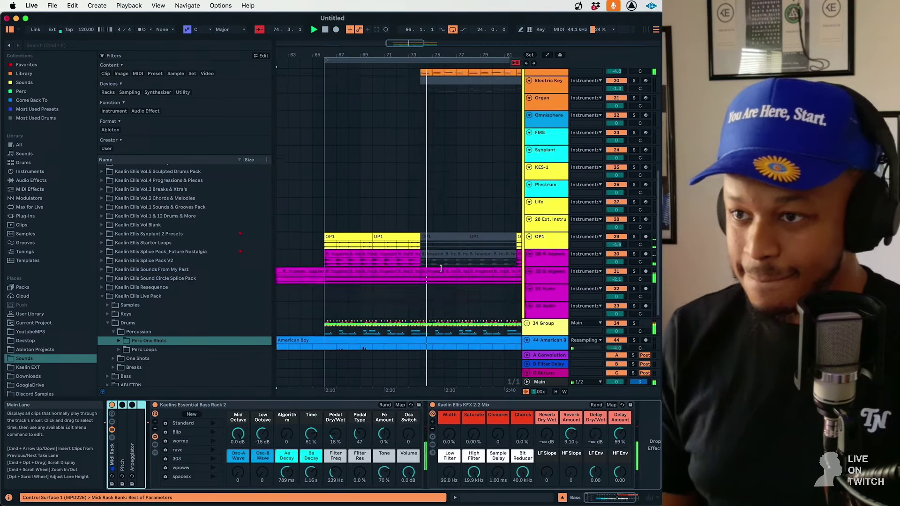
double_click(611, 277)
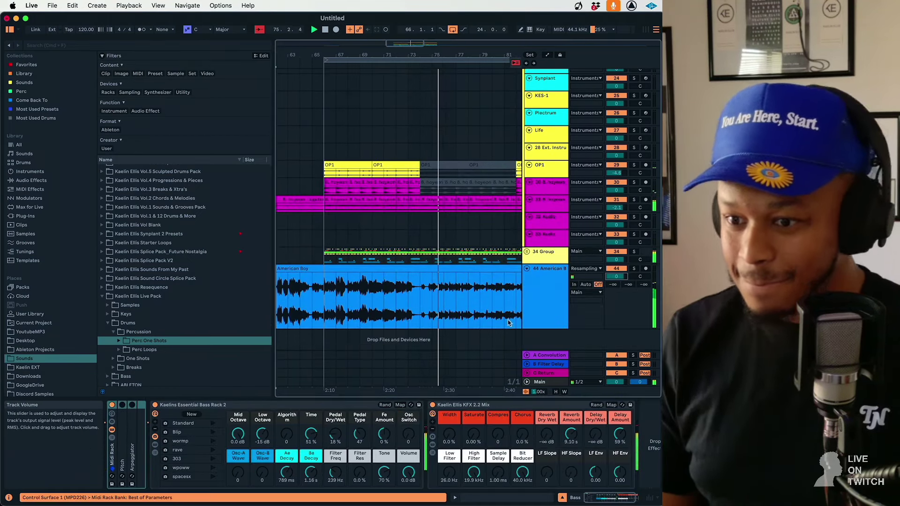
left_click(551, 304)
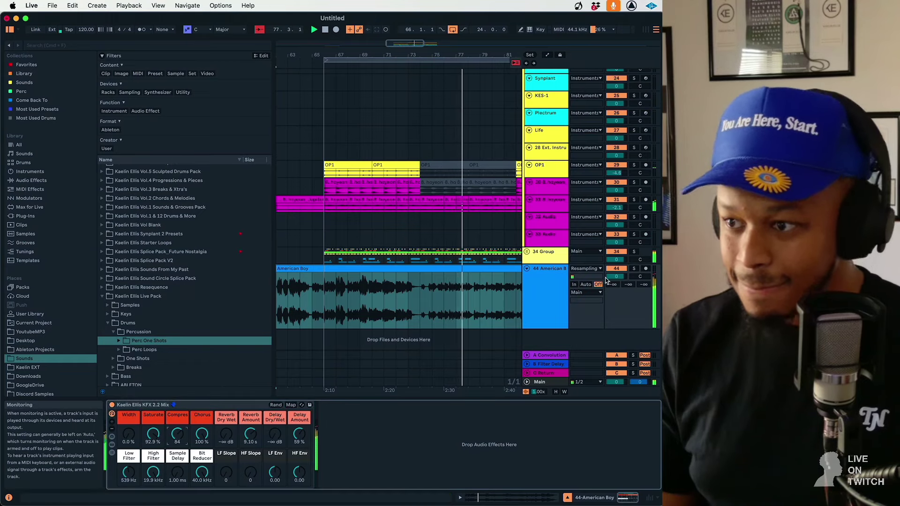
left_click_drag(617, 277, 617, 280)
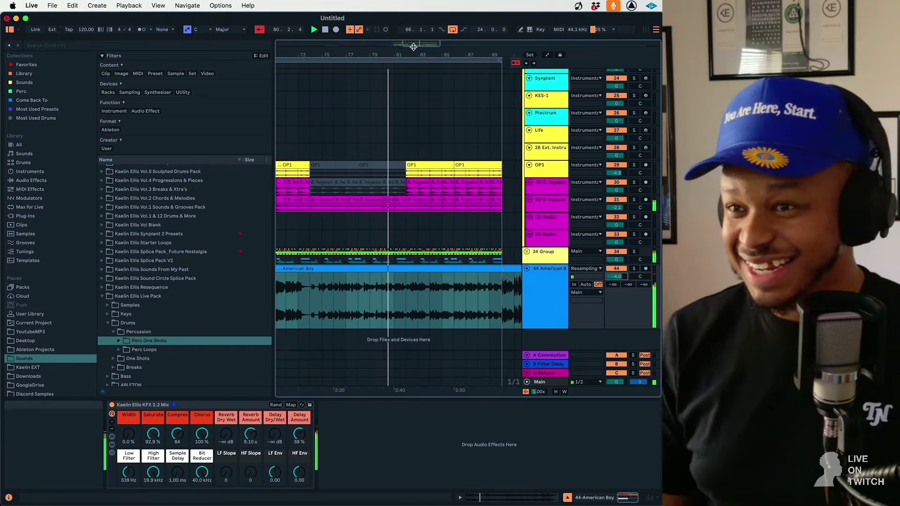
- Lower the American Boy volume to -5.4 dB and nudge Sample Delay up to 1.02 ms
left_click_drag(414, 44, 415, 34)
left_click_drag(615, 276, 615, 283)
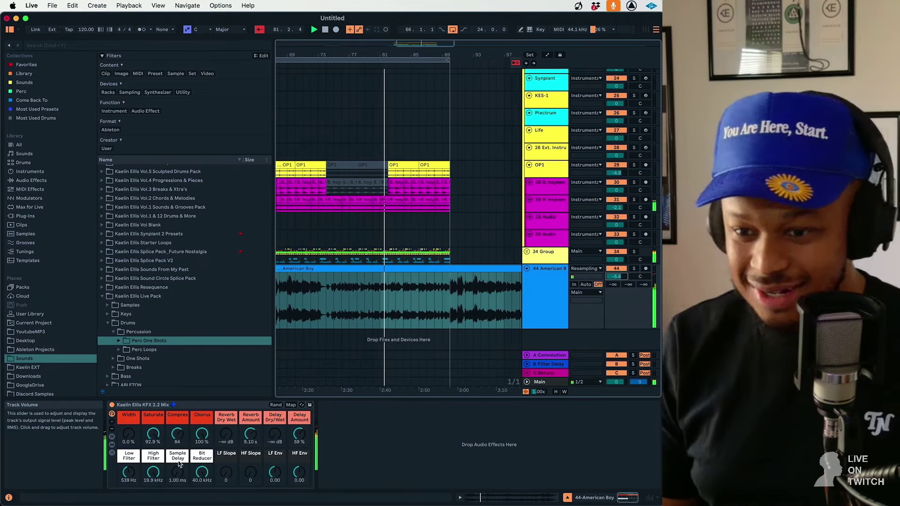
left_click_drag(178, 474, 177, 471)
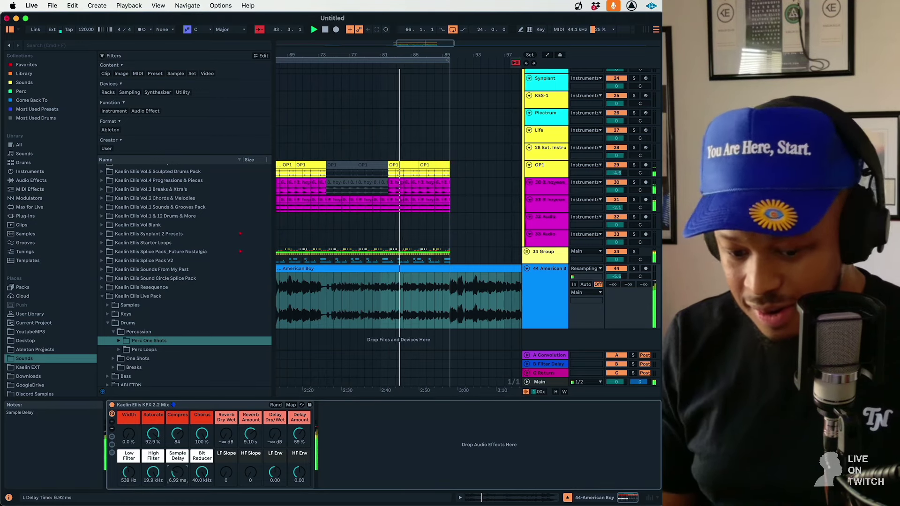
- Duplicate the 34 Group clips in bars 66–90 to extend the beat to bar 114
left_click(448, 254)
scroll(448, 255, "up", 9)
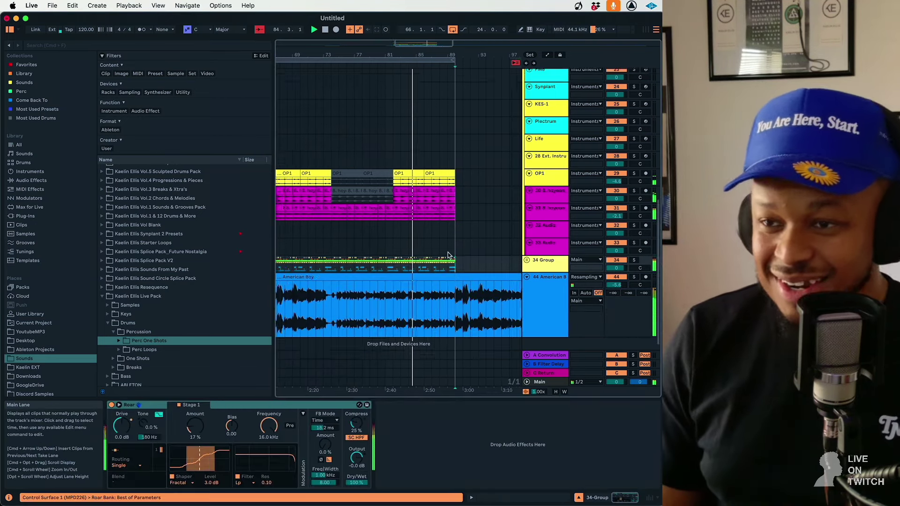
scroll(448, 255, "up", 5)
left_click(311, 246)
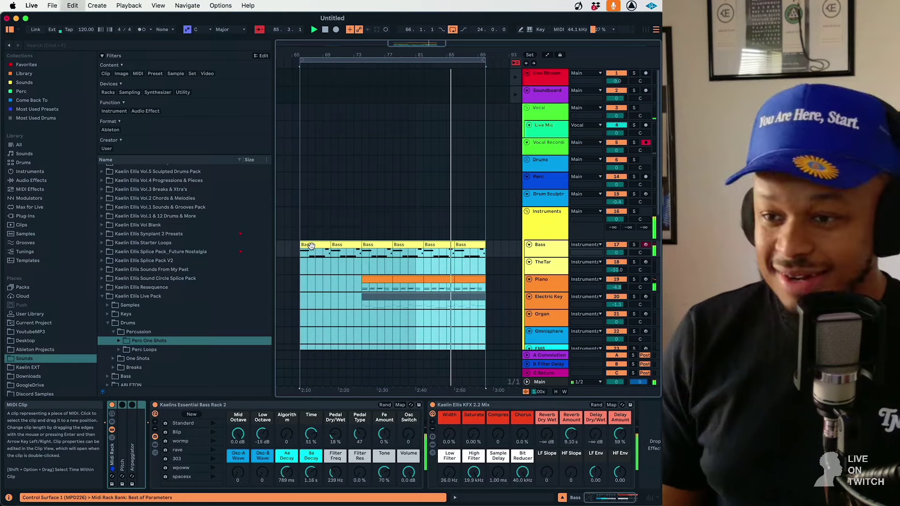
key("super+d")
scroll(398, 178, "down", 15)
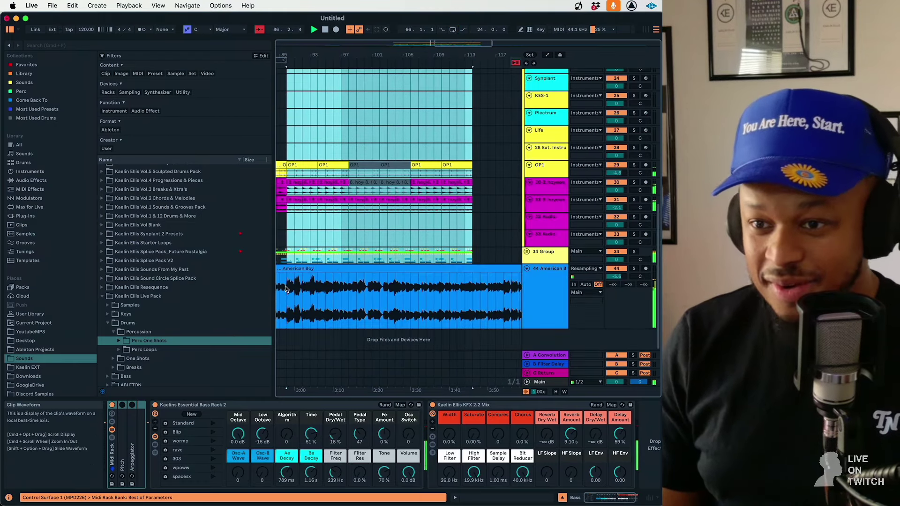
scroll(395, 305, "left", 2)
- Audition the American Boy vocal in solo and raise its Reverb Dry/Wet to -23.5 dB
left_click(395, 307)
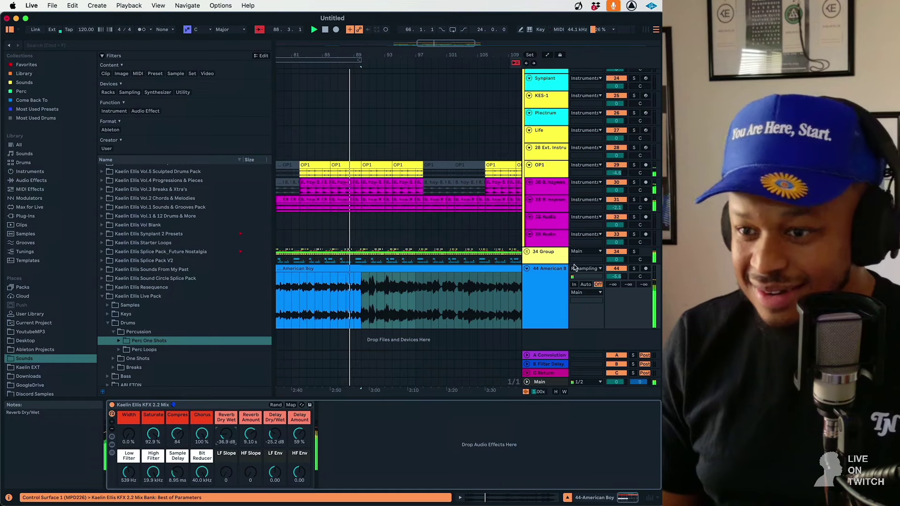
left_click(368, 281)
left_click(368, 269)
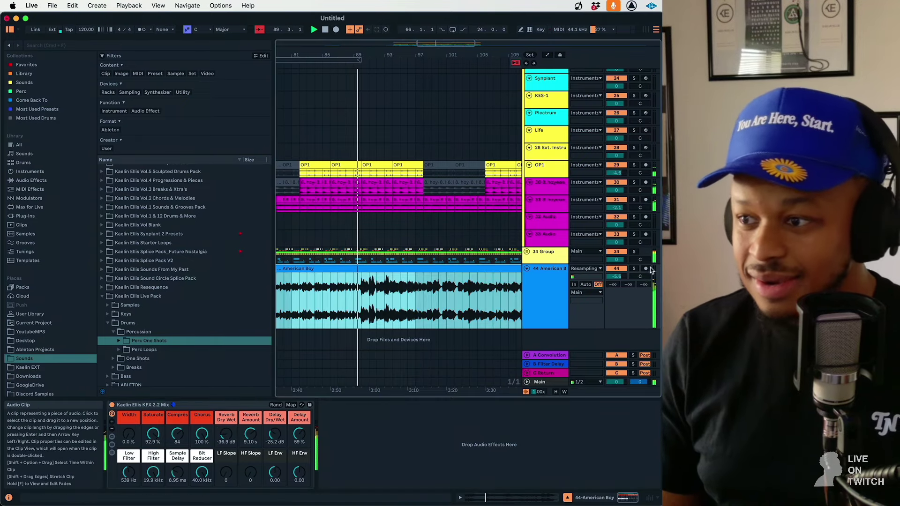
left_click(634, 269)
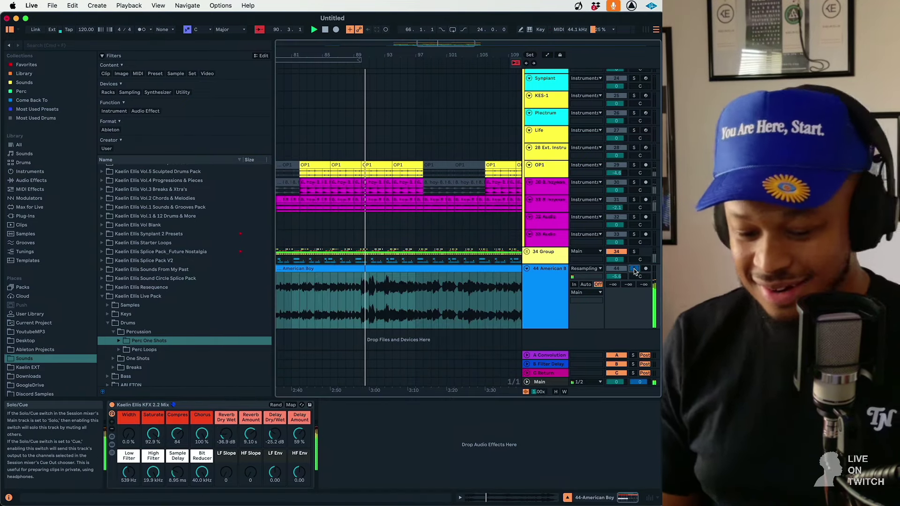
left_click(634, 268)
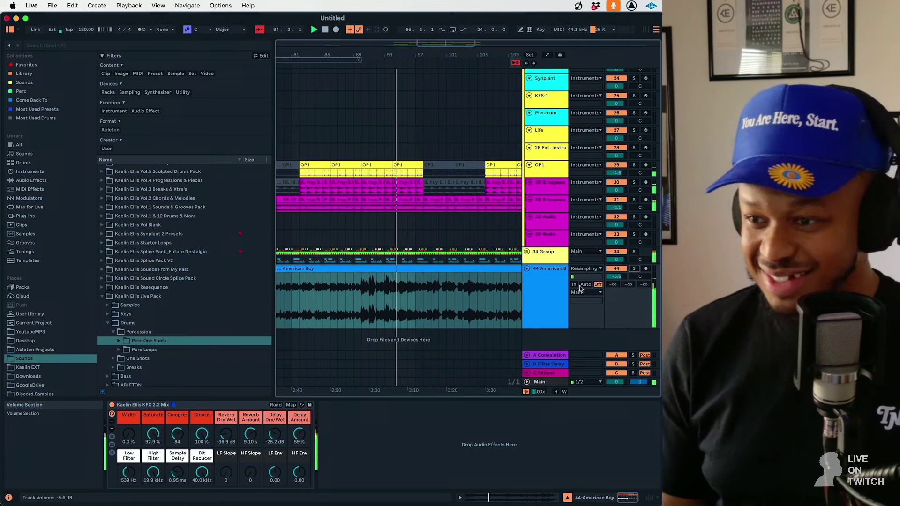
left_click(550, 303)
left_click_drag(227, 440, 227, 433)
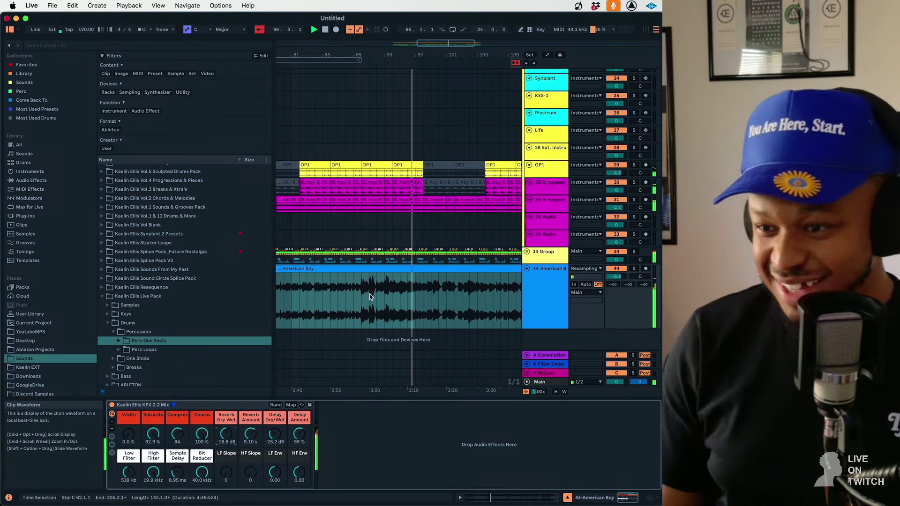
scroll(347, 293, "right", 2)
left_click(634, 269)
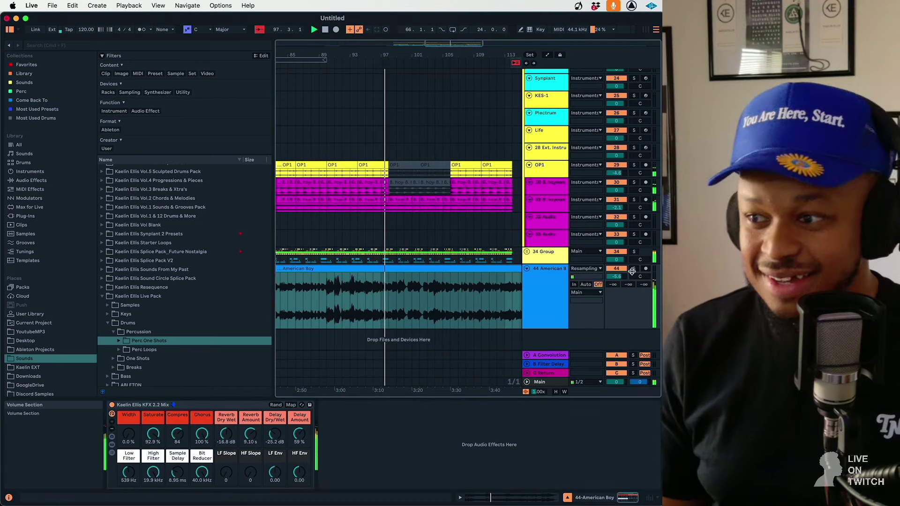
left_click(635, 269)
- Set the KFX 2.2 Mix rack's Sample Delay to 18.5 ms
left_click(180, 475)
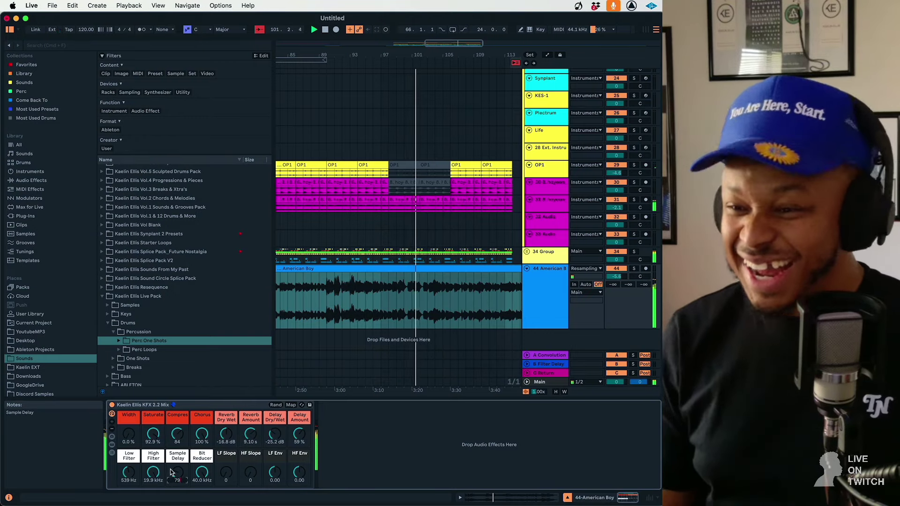
left_click(617, 276)
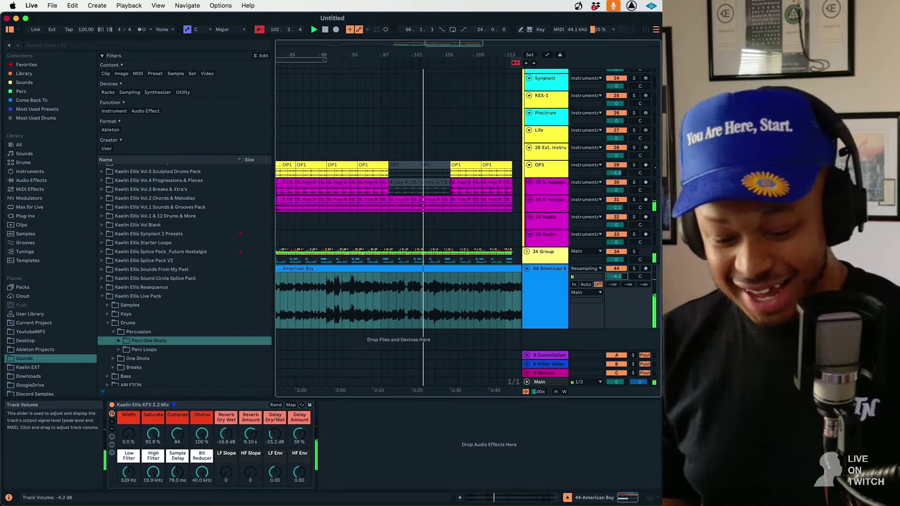
left_click_drag(177, 472, 177, 492)
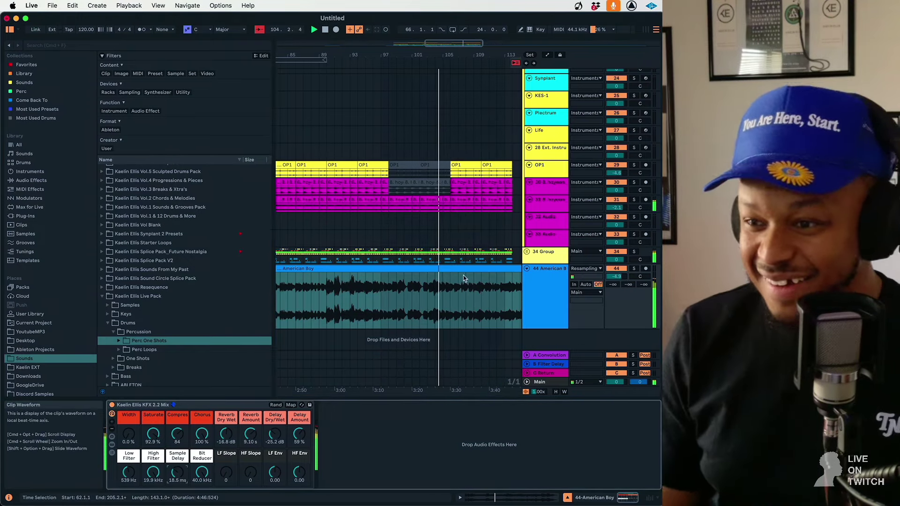
scroll(445, 299, "right", 3)
type("97")
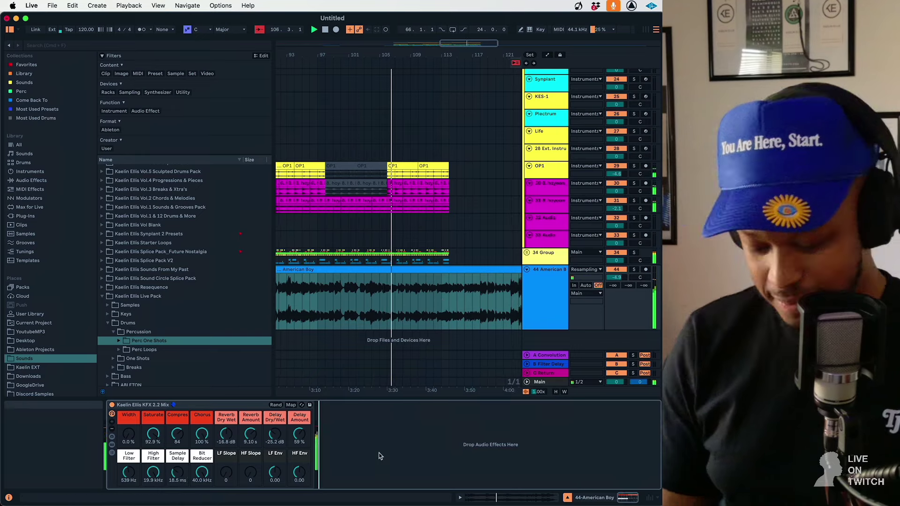
left_click(380, 456)
left_click(633, 271)
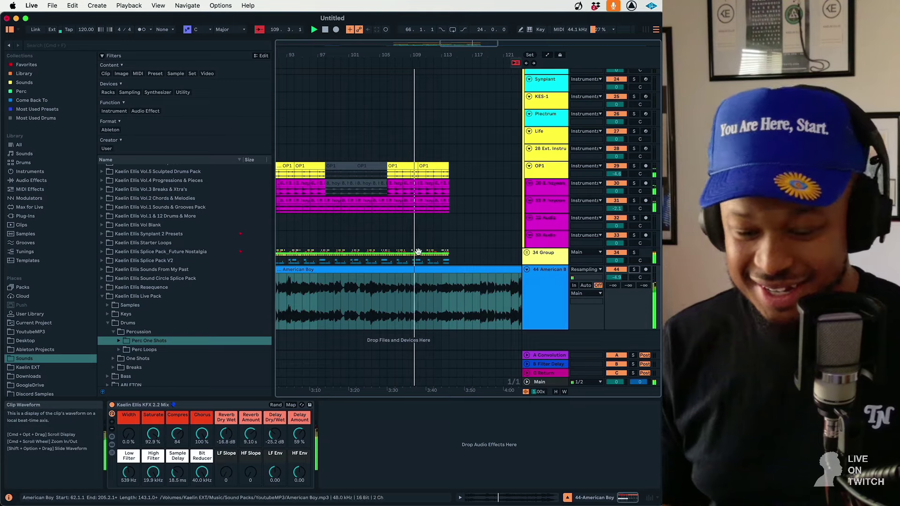
left_click_drag(451, 44, 451, 21)
- Clear the time selection and play the arrangement from the American Boy clip at bar 62
key("space")
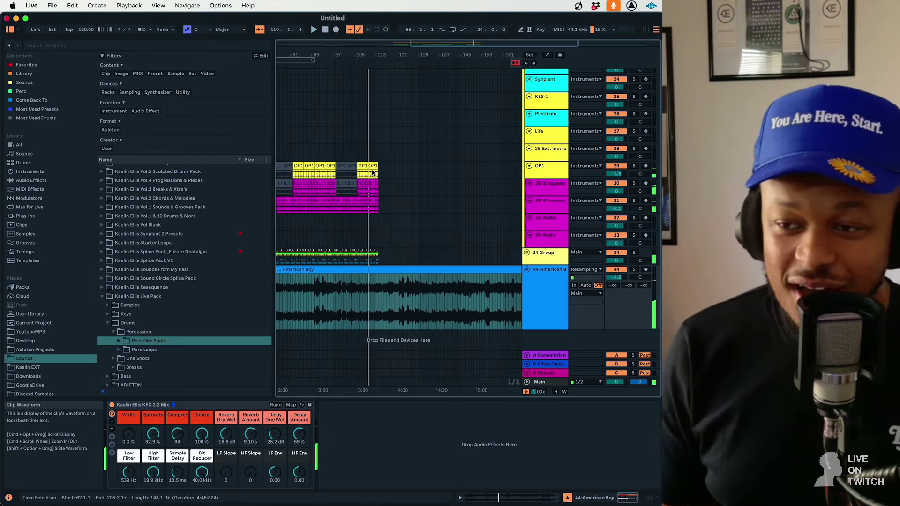
scroll(361, 193, "left", 5)
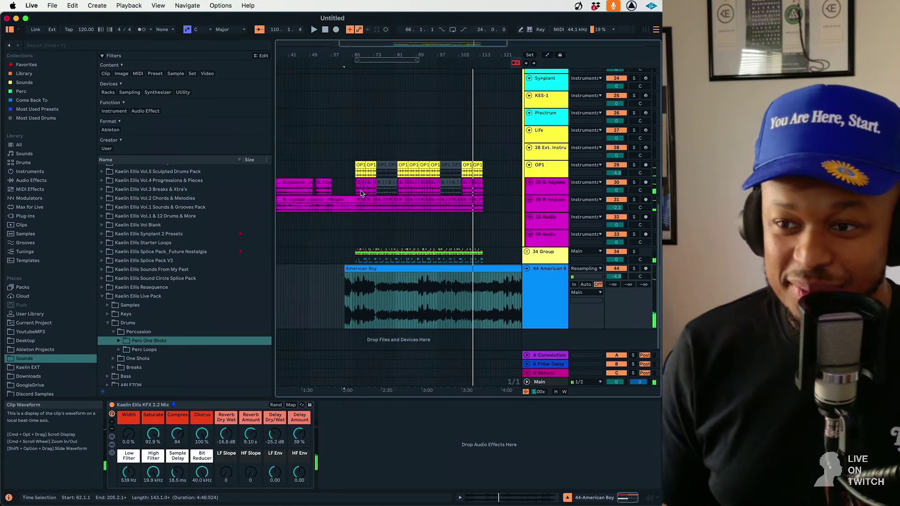
left_click(340, 229)
left_click(344, 215)
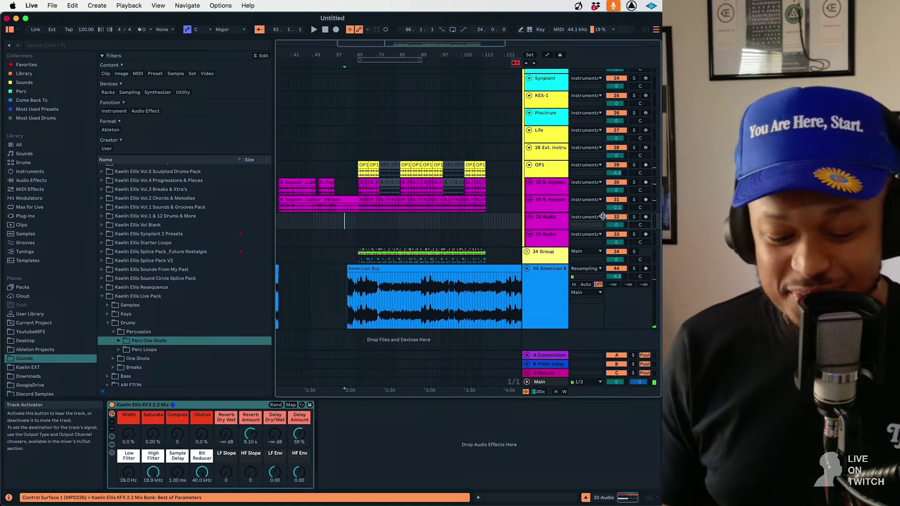
left_click(375, 269)
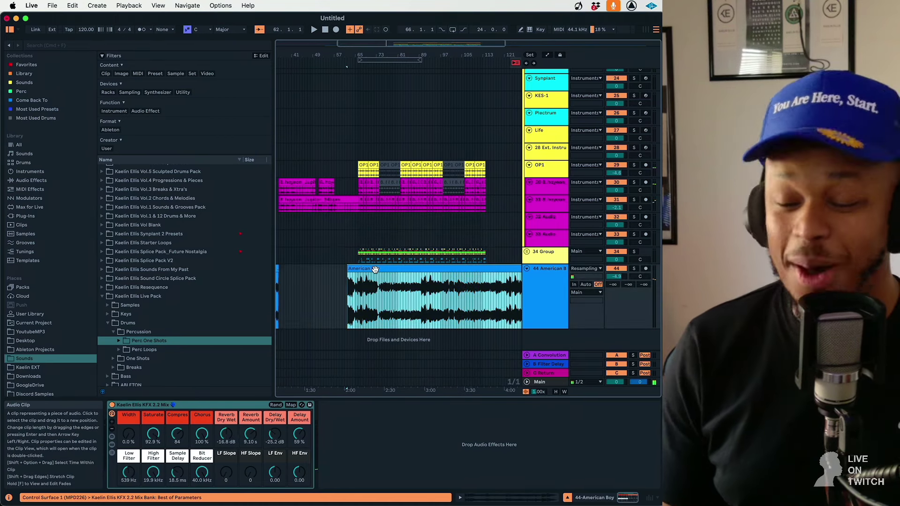
scroll(375, 269, "left", 3)
key("space")
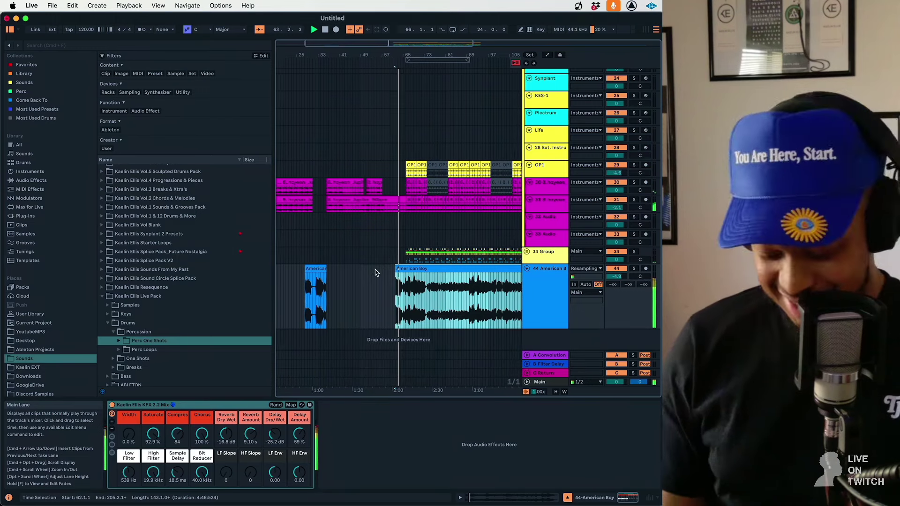
- Select the American Boy track and focus its KFX 2.2 Mix device chain
left_click(568, 307)
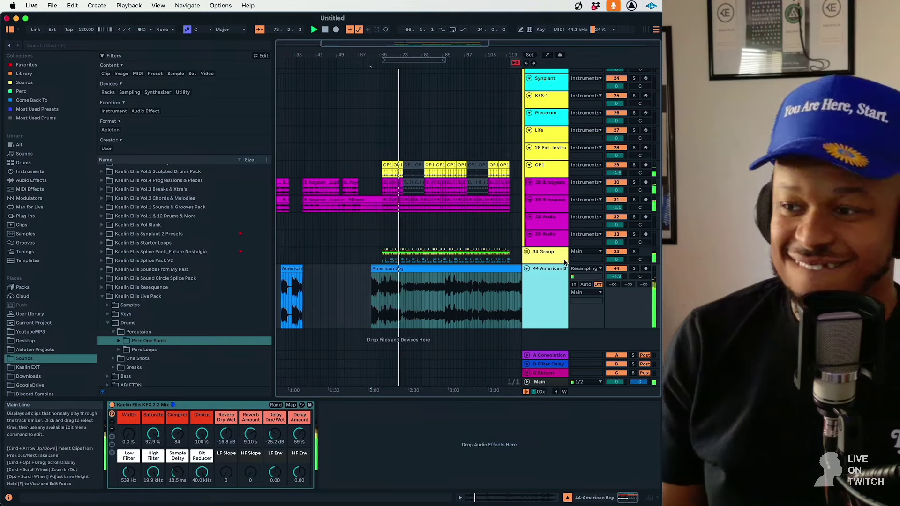
left_click(635, 270)
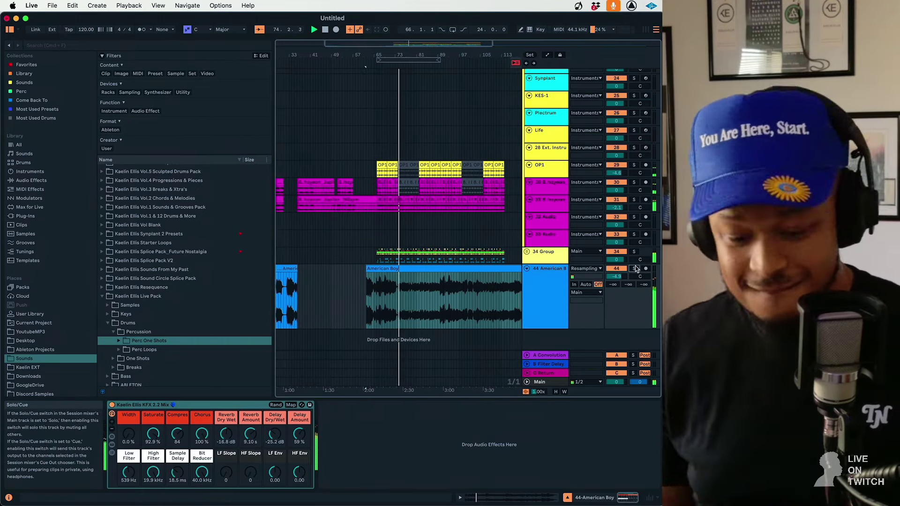
left_click(543, 295)
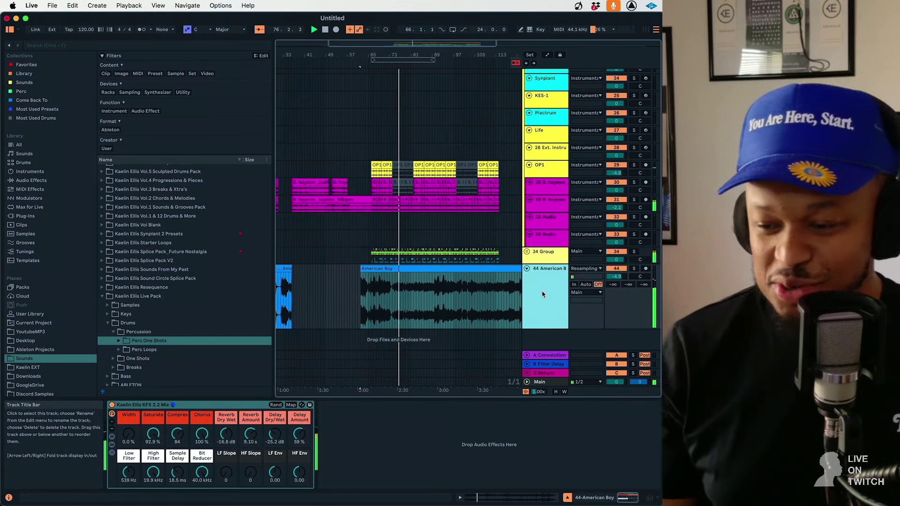
left_click(493, 482)
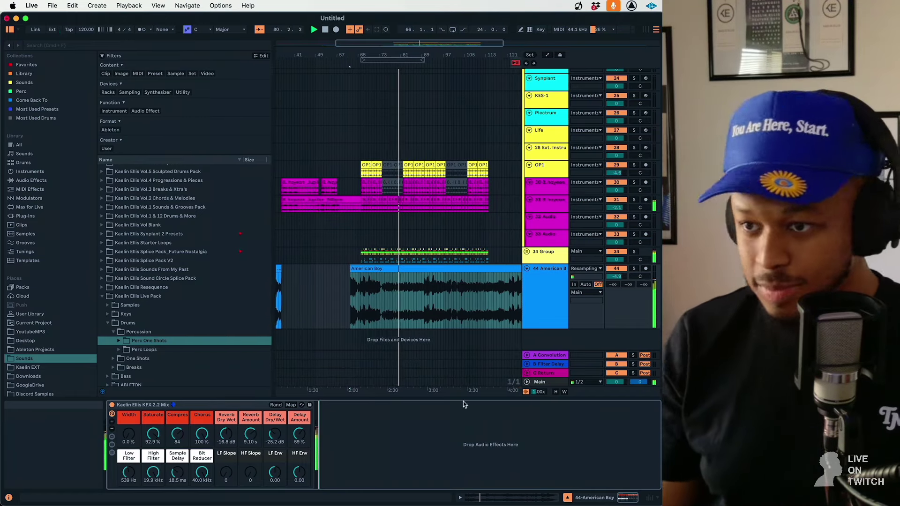
- Select and arm the Electric Key track, then the Piano track to show its devices
scroll(443, 338, "up", 10)
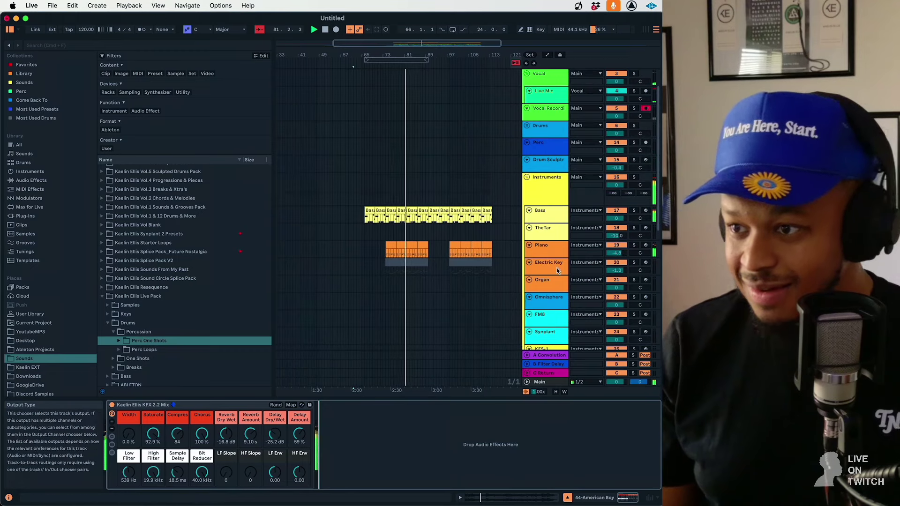
left_click(396, 263)
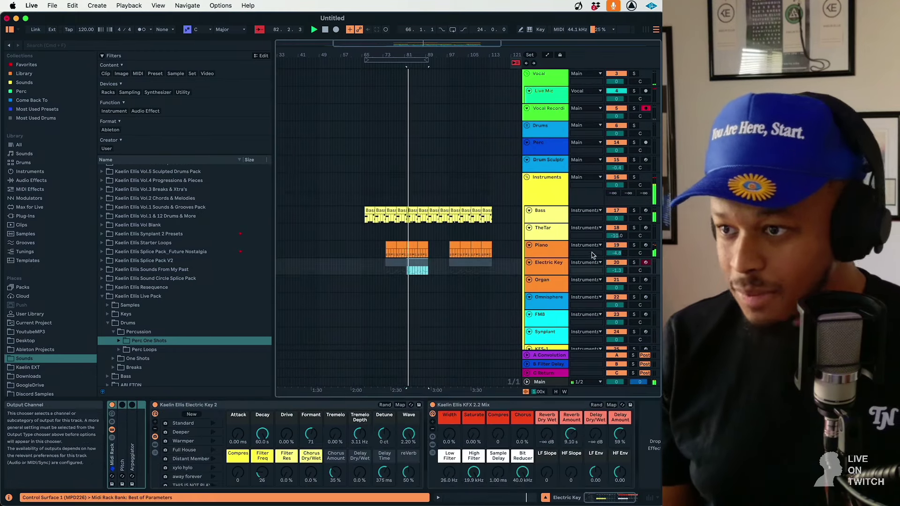
left_click(552, 255)
scroll(454, 280, "down", 10)
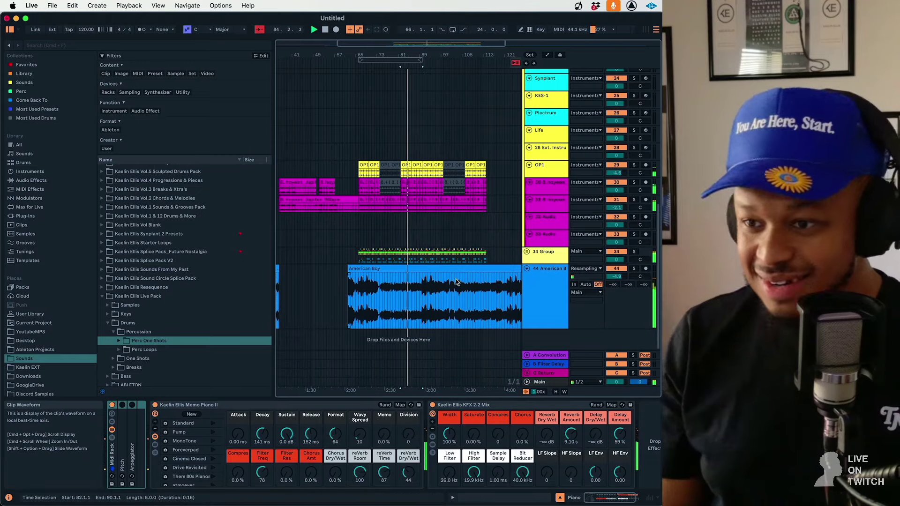
scroll(455, 279, "right", 10)
- Play the acapella from bar 122, jump around bars 129–139, and zoom in at the playhead
left_click(421, 298)
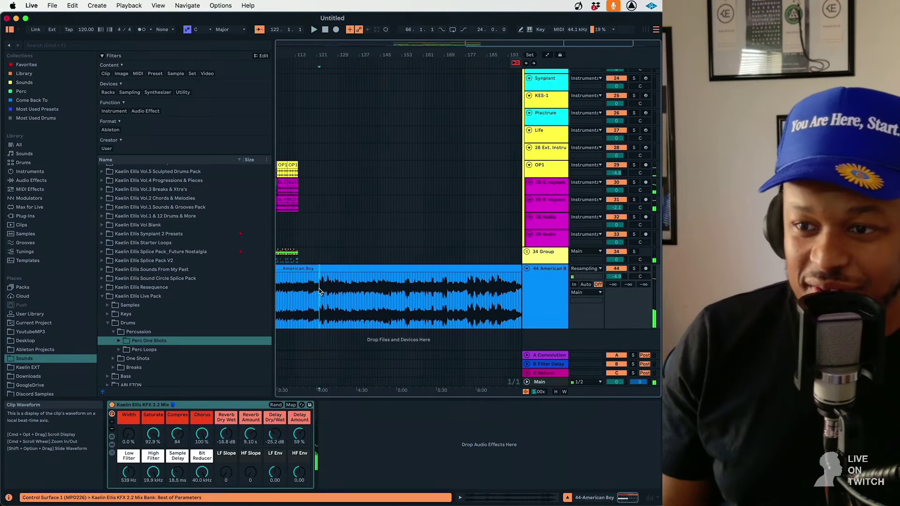
key("space")
left_click(442, 298)
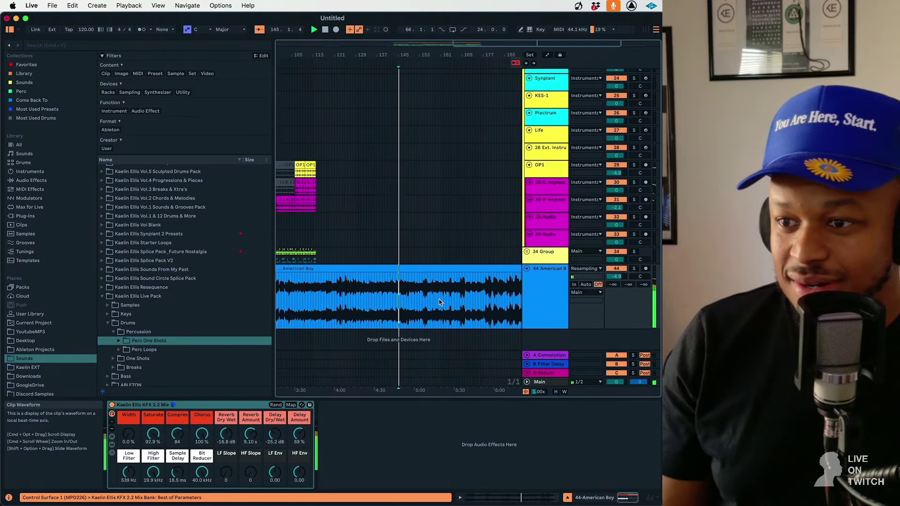
left_click(392, 295)
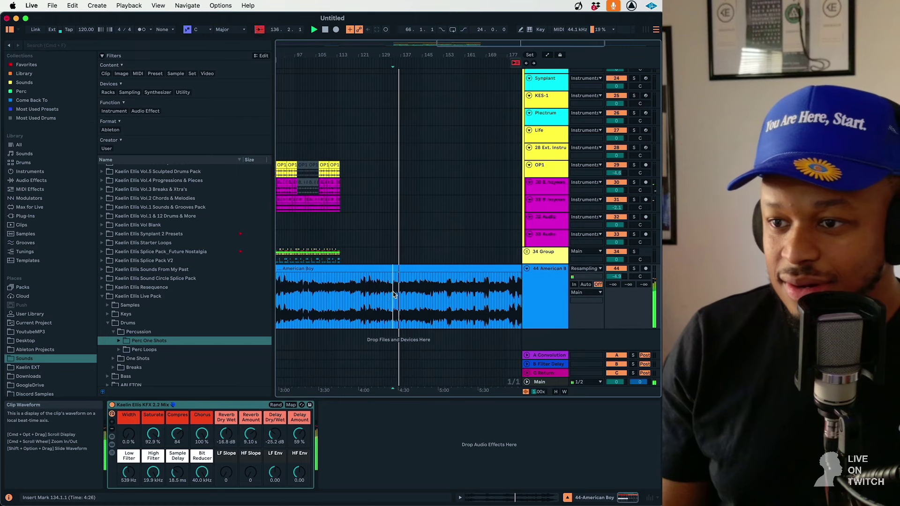
right_click(425, 231)
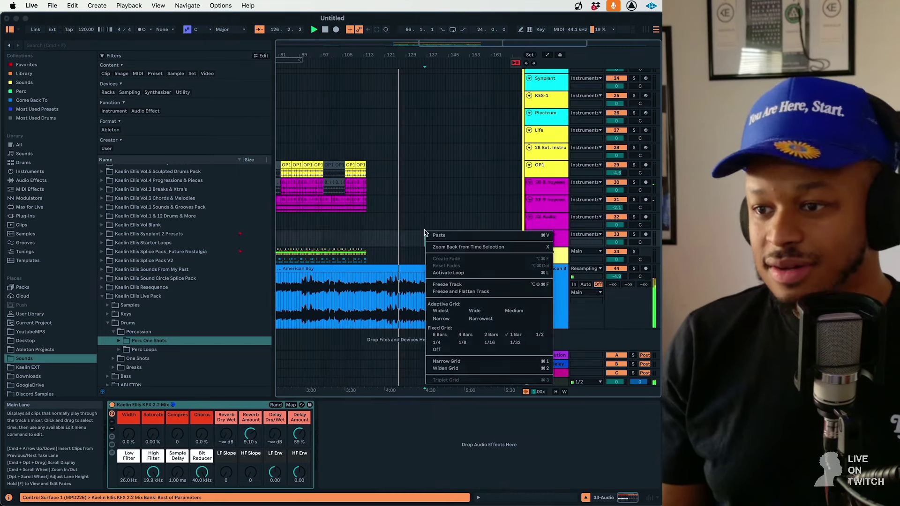
left_click(404, 306)
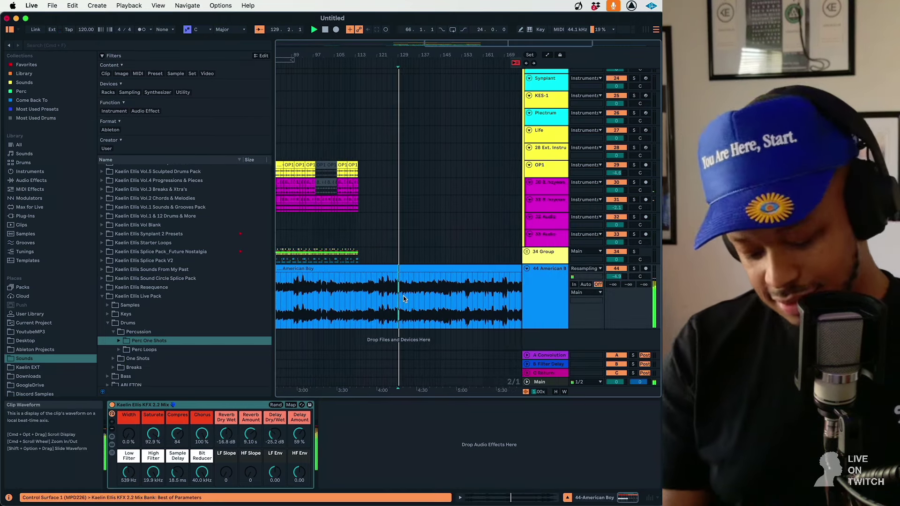
key("plus")
key("plus")
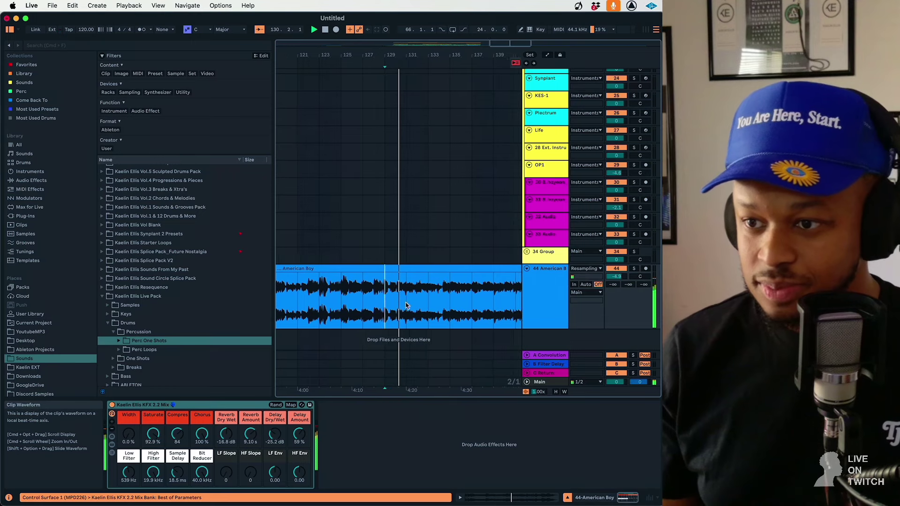
- Turn off fixed grid, cut the acapella at bar 130 and copy the section after it
right_click(390, 300)
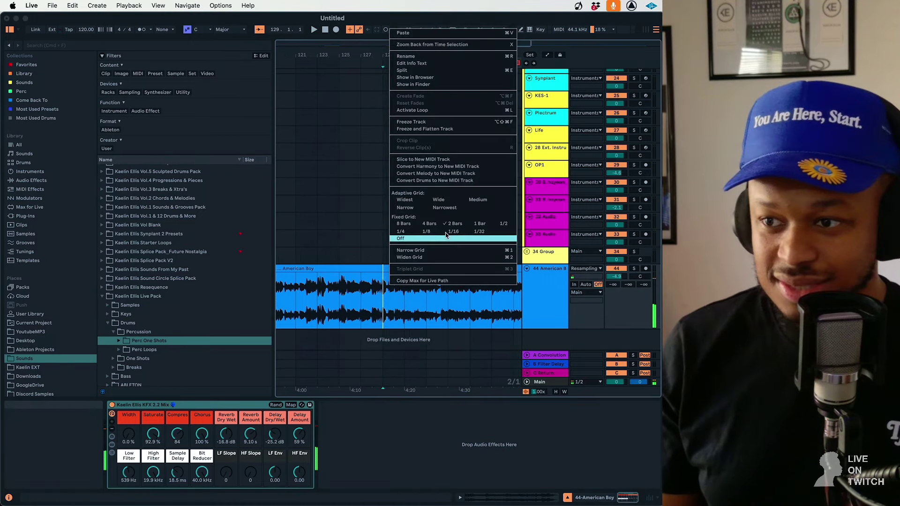
left_click(401, 239)
left_click(397, 288)
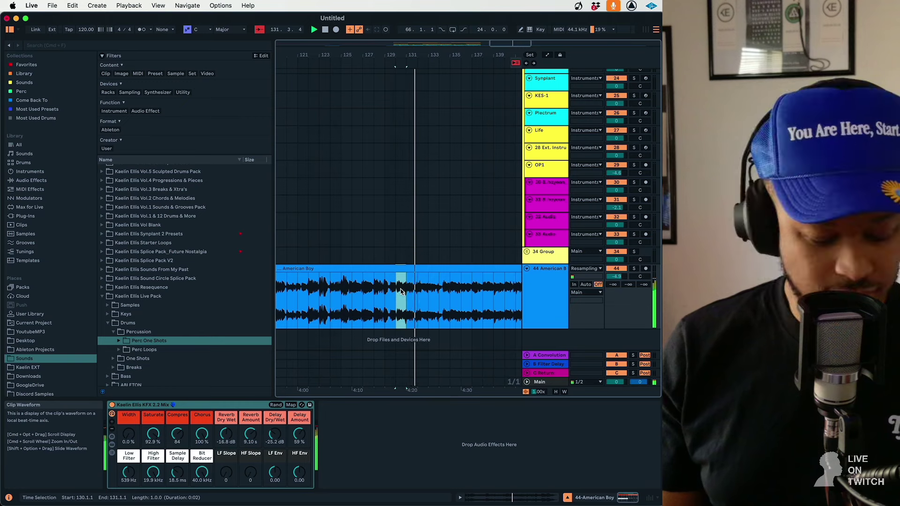
left_click(406, 268)
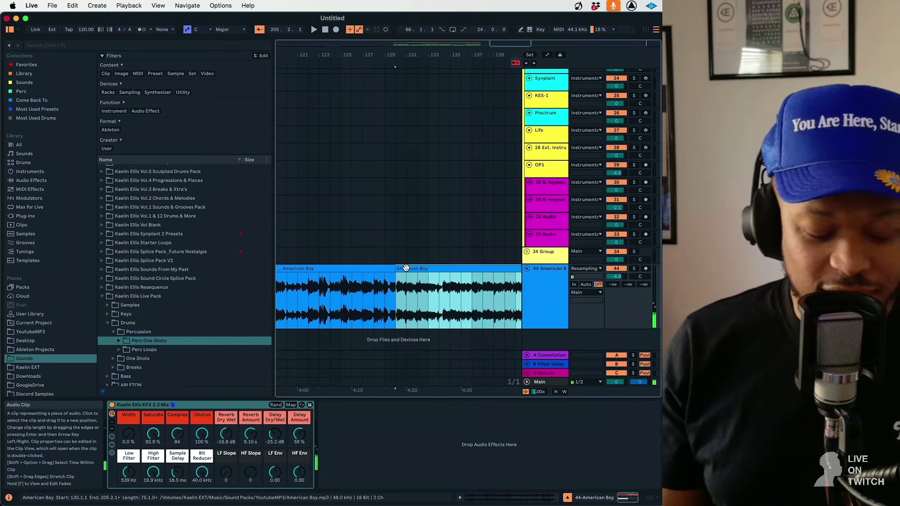
key("super+c")
- Audition playback from bars 66, 84 and 103, then place the insert point at bar 106
scroll(403, 272, "left", 15)
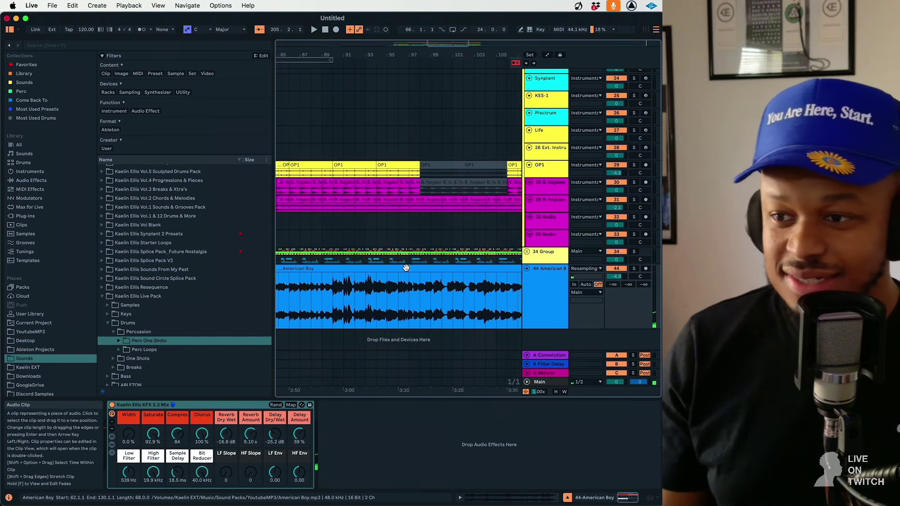
scroll(398, 276, "left", 5)
scroll(399, 277, "right", 10)
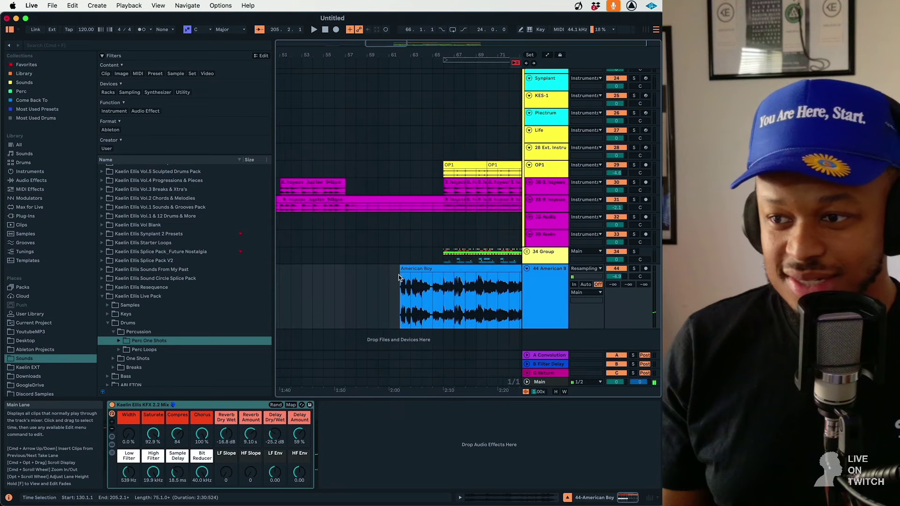
left_click(446, 289)
key("space")
scroll(447, 289, "right", 5)
left_click(446, 288)
key("space")
key("space")
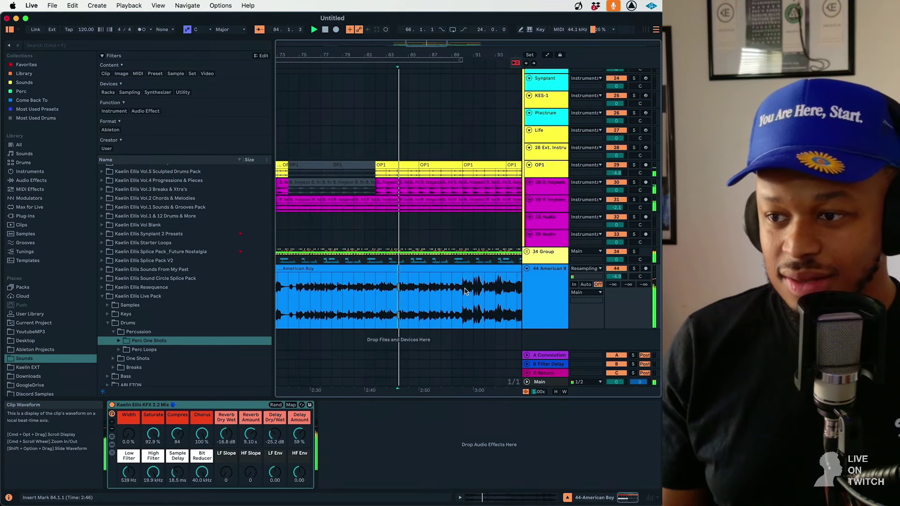
scroll(449, 293, "right", 5)
left_click(449, 294)
key("space")
key("space")
left_click(428, 288)
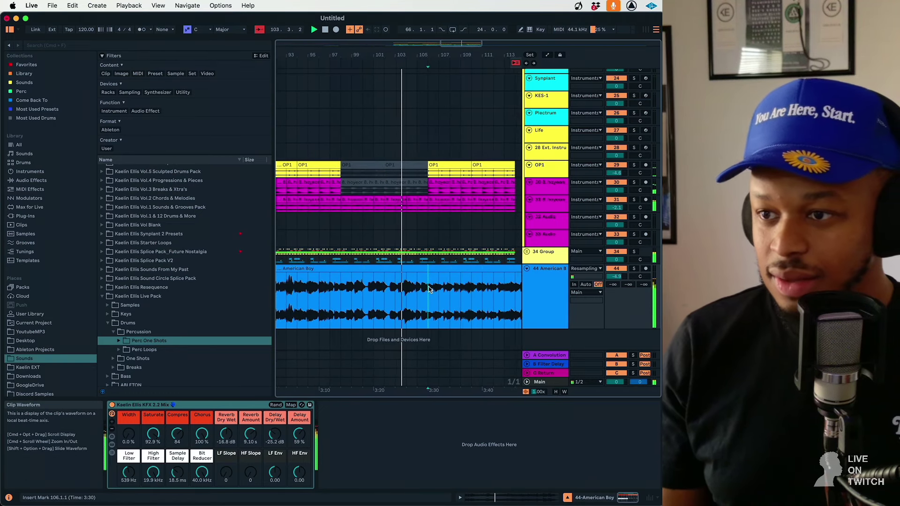
scroll(425, 294, "left", 3)
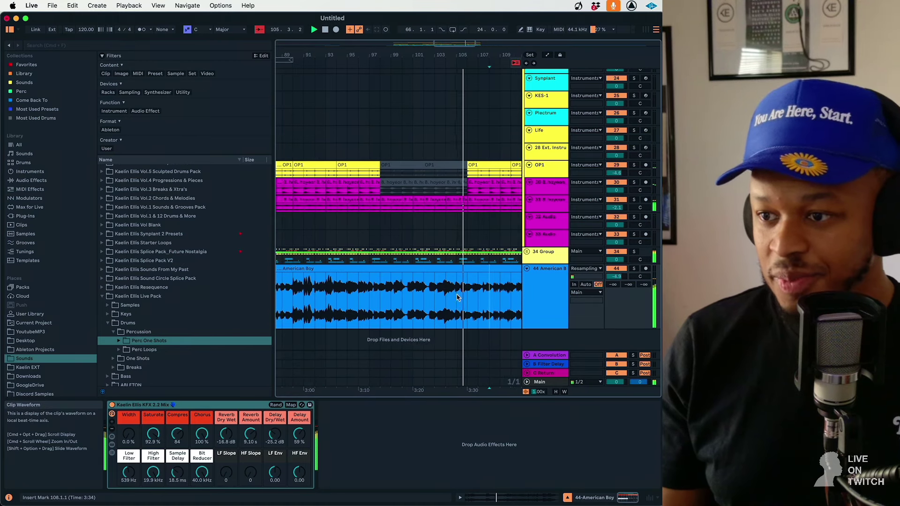
- Paste the copied acapella section at bar 106 and extend its start back to bar 105
key("super+e")
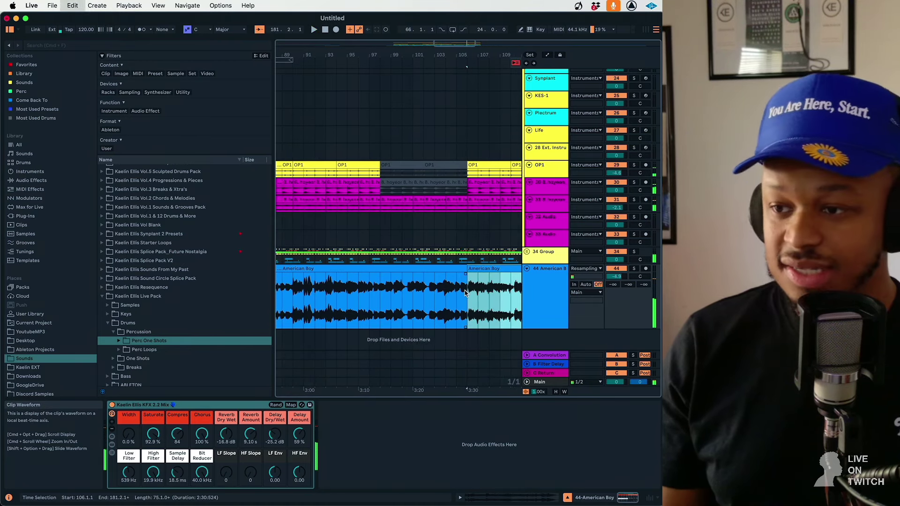
left_click(435, 302)
key("space")
left_click(394, 281)
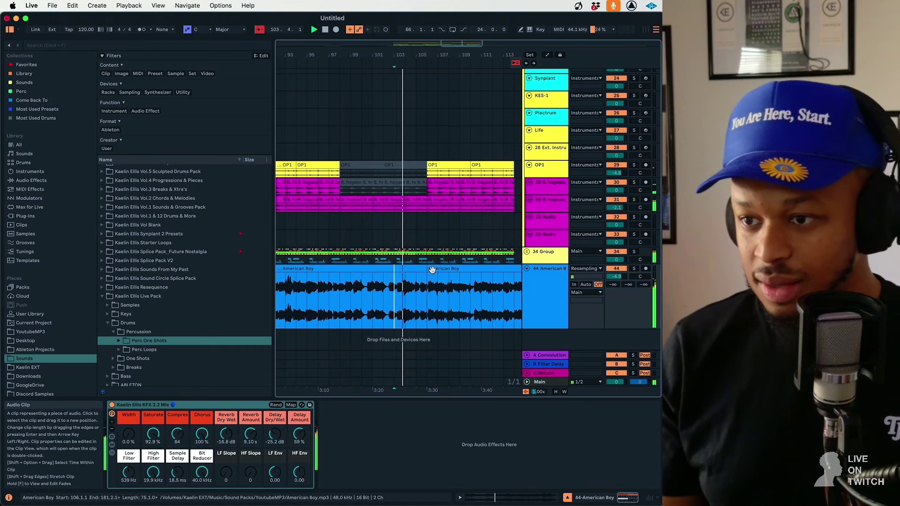
left_click_drag(428, 269, 416, 270)
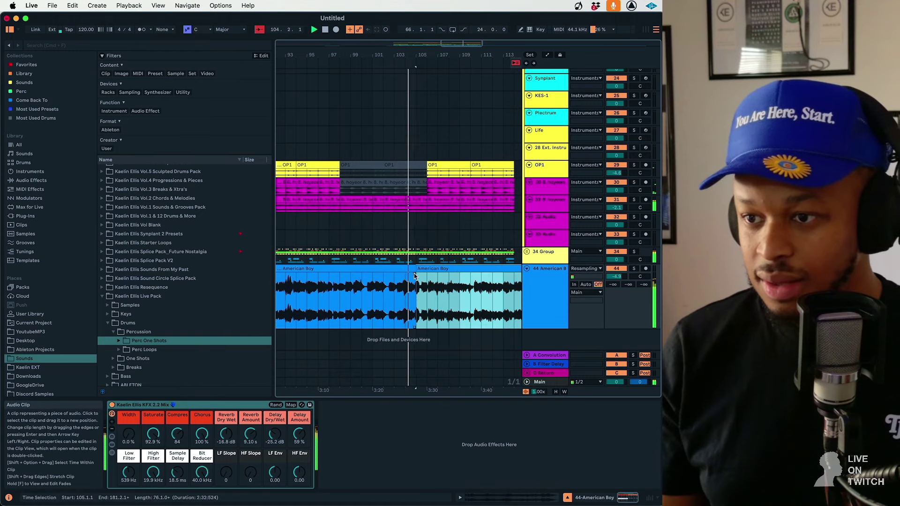
- Briefly solo the acapella and lower the rack's Sample Delay to about 1 ms
left_click(633, 269)
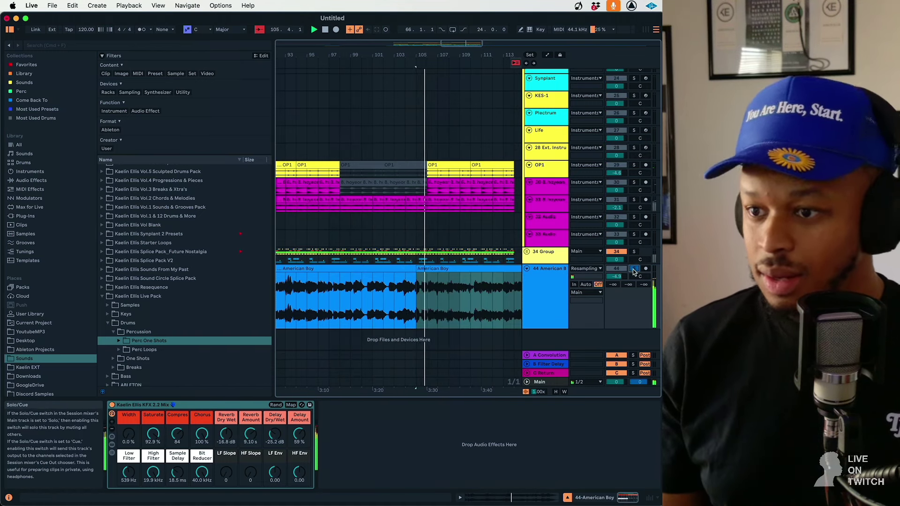
left_click(633, 269)
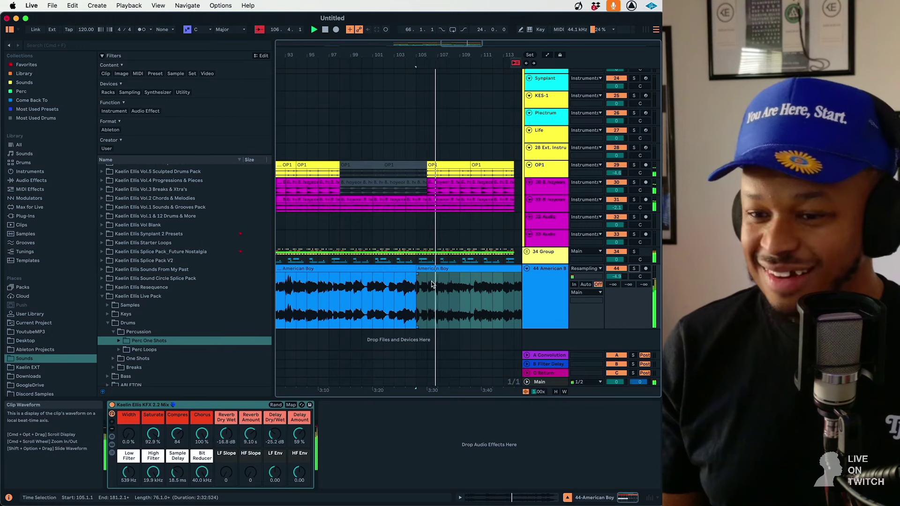
left_click_drag(174, 478, 174, 490)
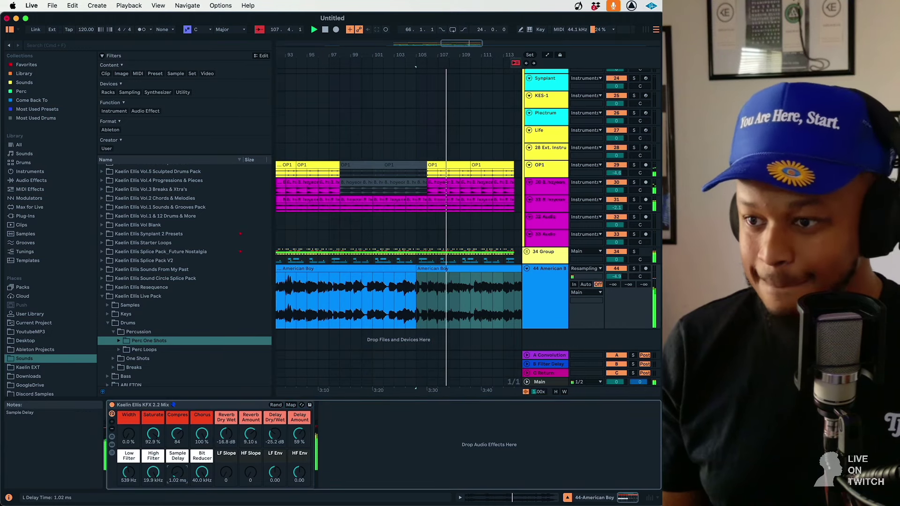
left_click(457, 269)
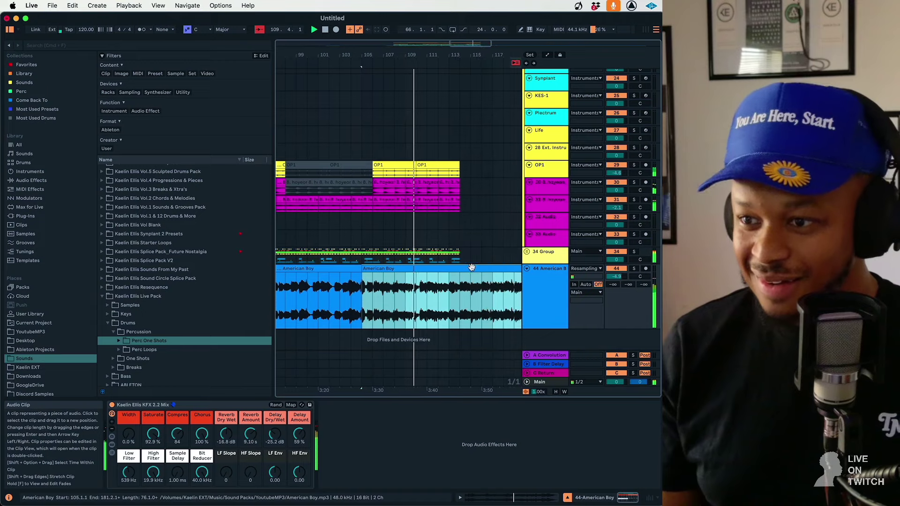
left_click(454, 257)
scroll(455, 260, "up", 5)
- Select the span from the Bass clips down to OP1, then clear it to show the acapella's rack
scroll(455, 261, "up", 3)
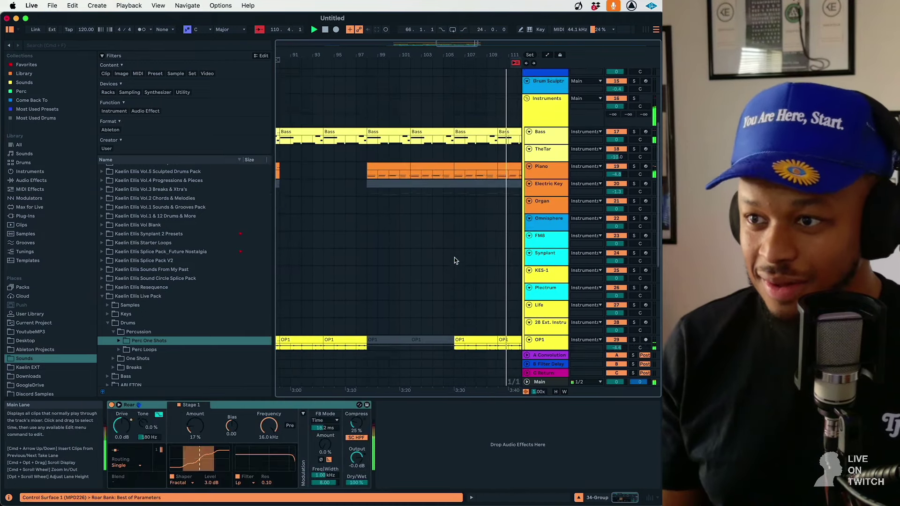
left_click(304, 131, "shift")
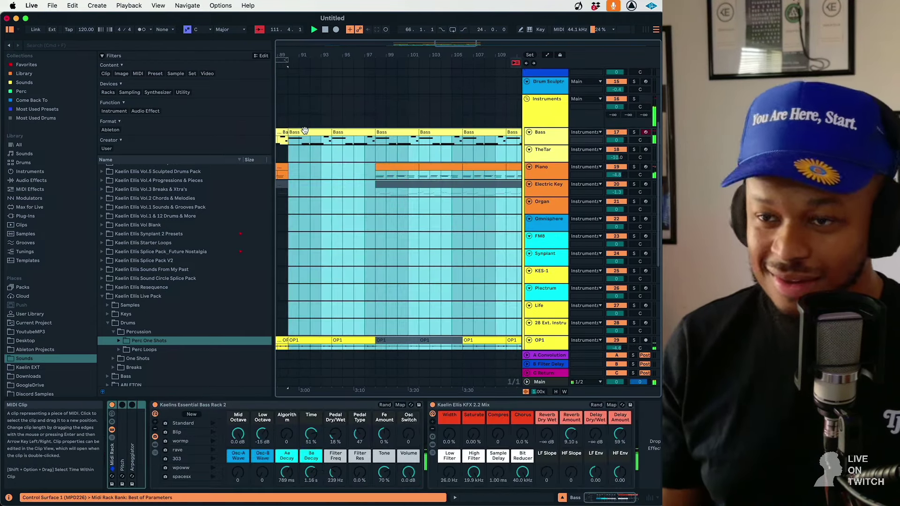
scroll(338, 143, "right", 10)
scroll(369, 199, "down", 10)
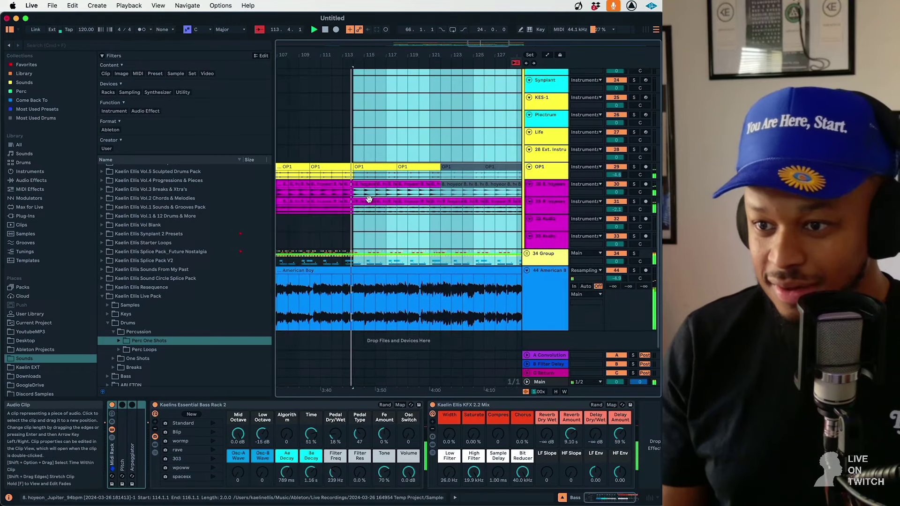
left_click(356, 298)
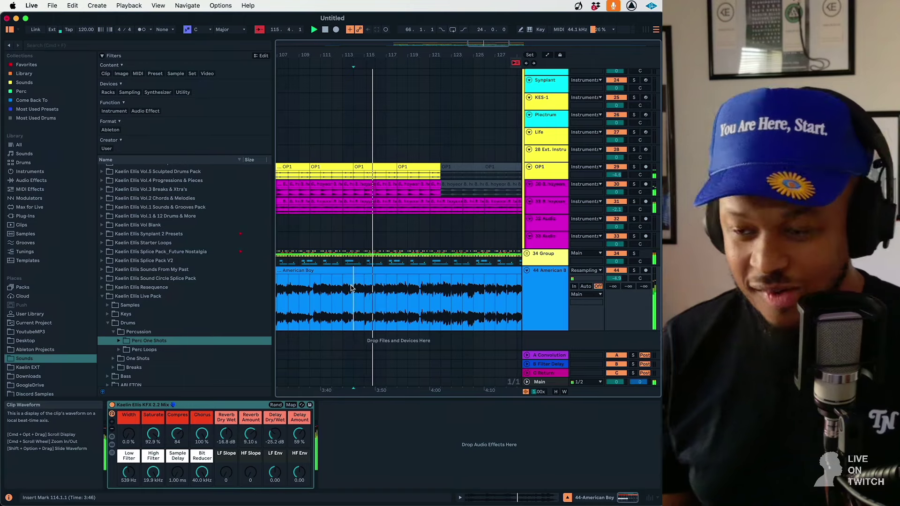
- Turn off fixed grid snapping and play from the American Boy clip starting at bar 105
right_click(352, 288)
left_click(365, 240)
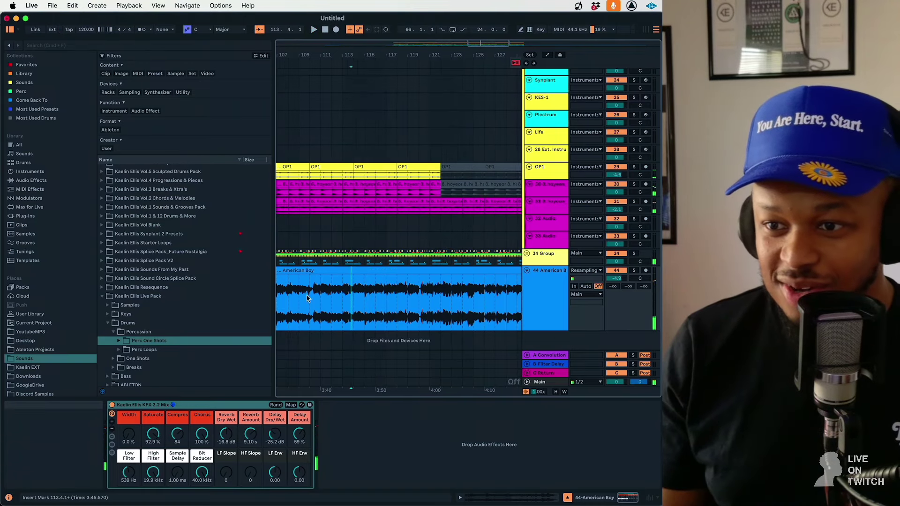
scroll(319, 281, "left", 5)
left_click(338, 265)
left_click(335, 271)
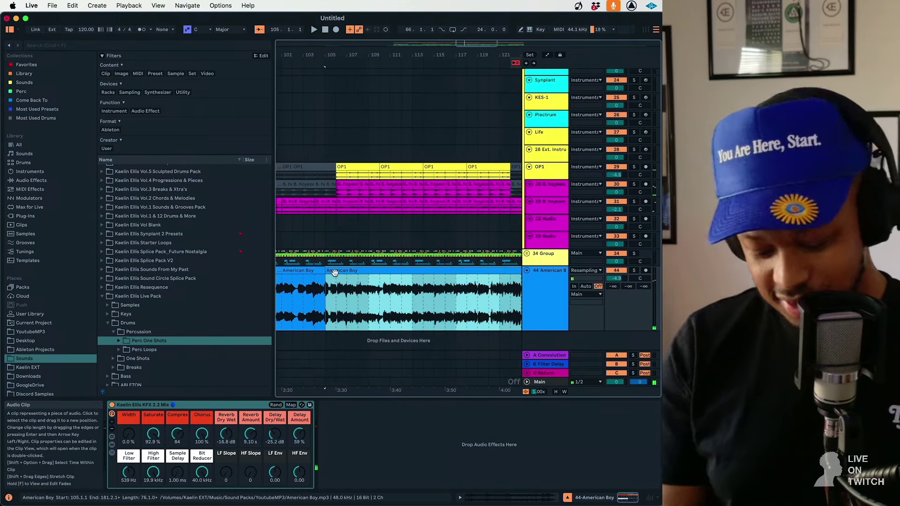
scroll(334, 272, "up", 3)
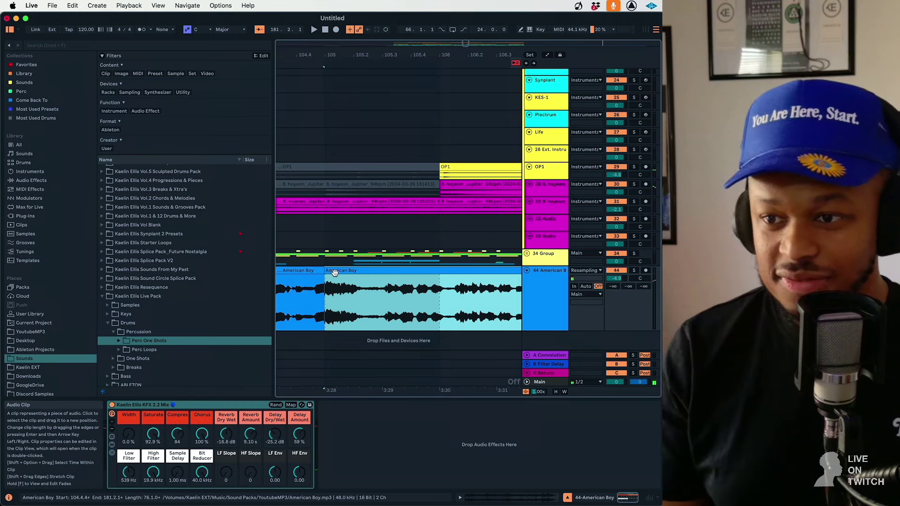
key("space")
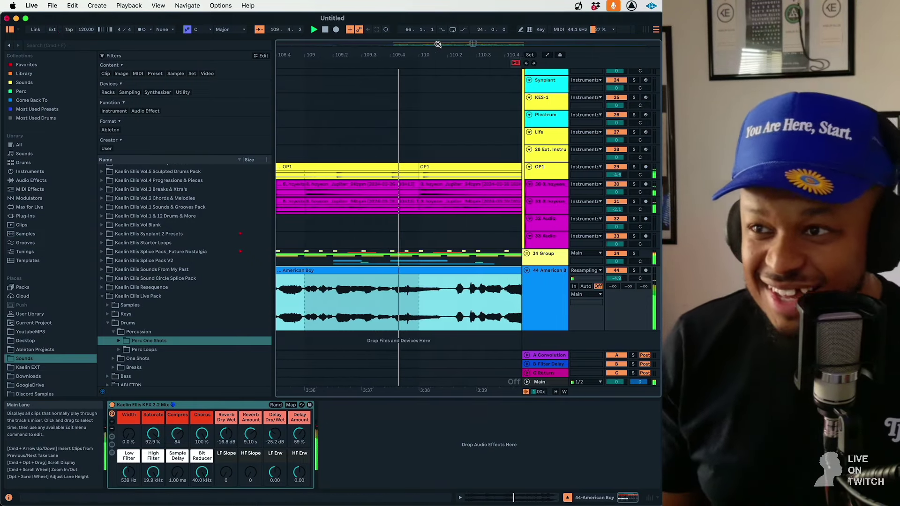
- Zoom out around the playhead, deselect the clip and select the 34 Group drum track
left_click_drag(438, 44, 438, 22)
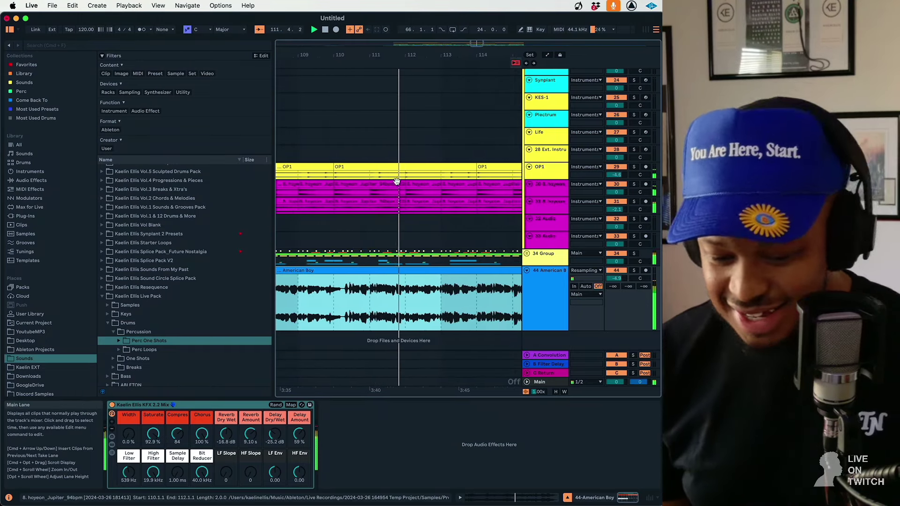
left_click_drag(478, 44, 477, 38)
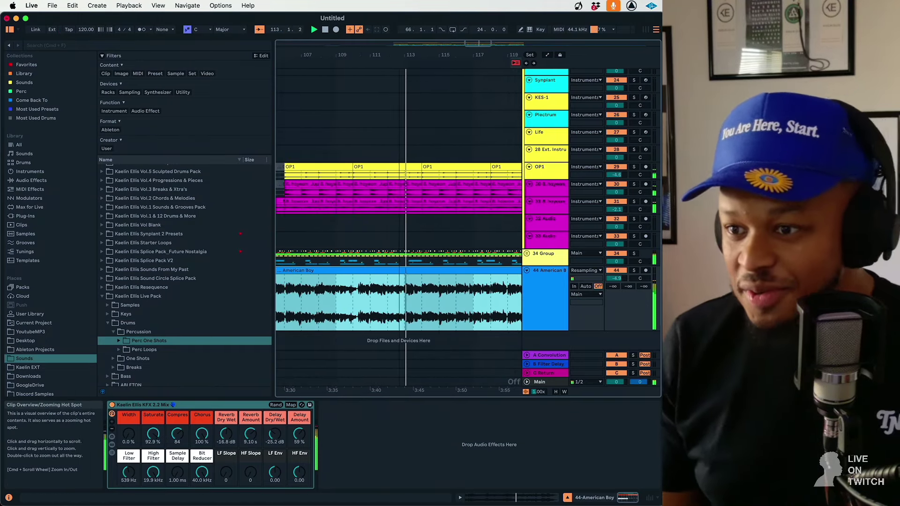
left_click(634, 270)
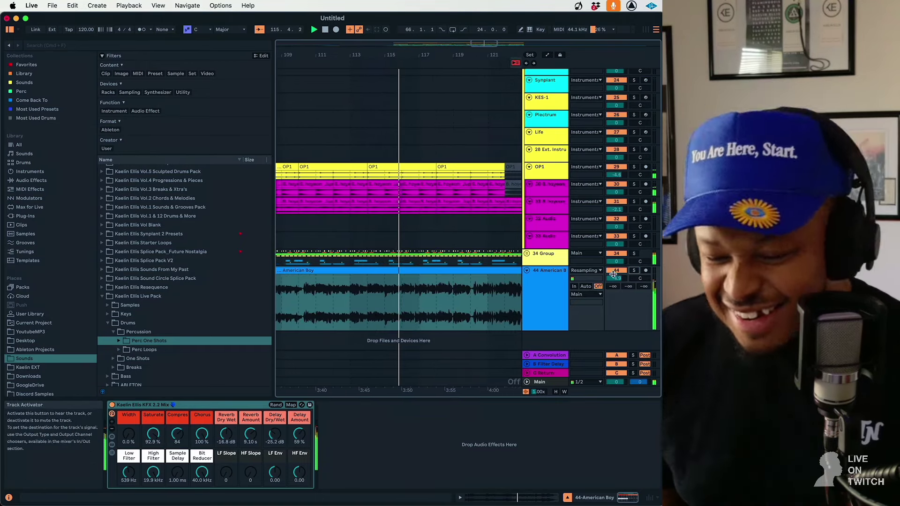
scroll(445, 314, "right", 1)
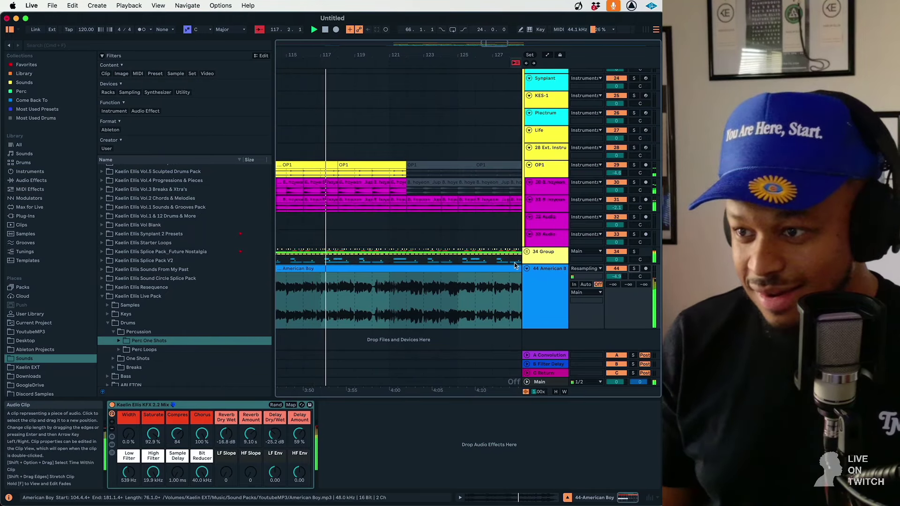
left_click(612, 253)
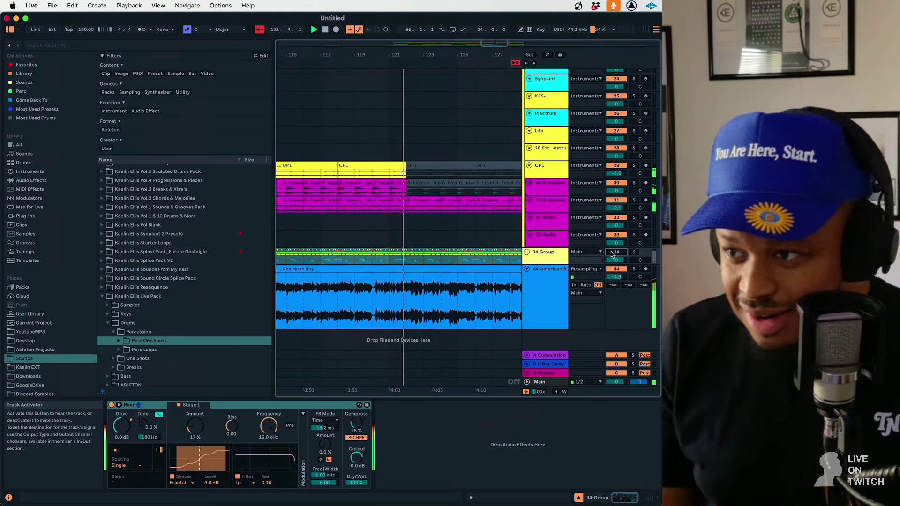
- Turn the American Boy rack's Reverb Dry/Wet fully down to -inf dB
left_click(584, 274)
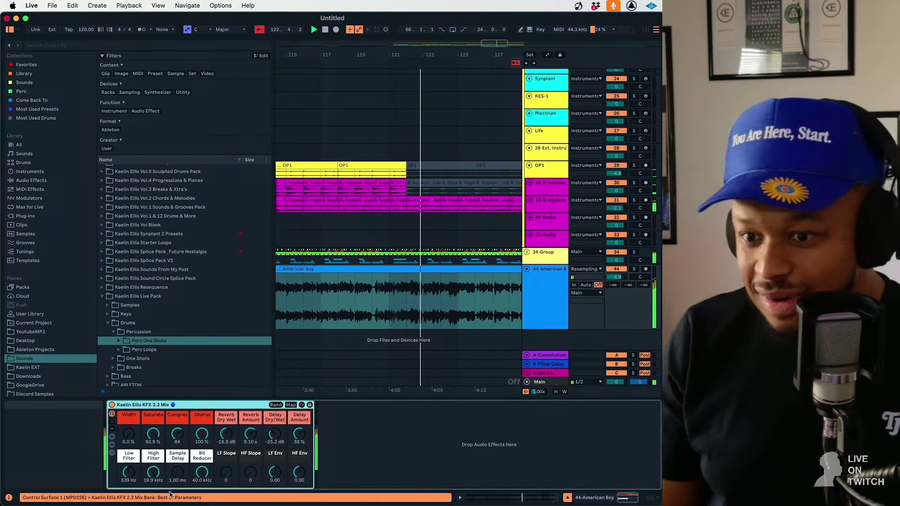
left_click_drag(219, 440, 226, 462)
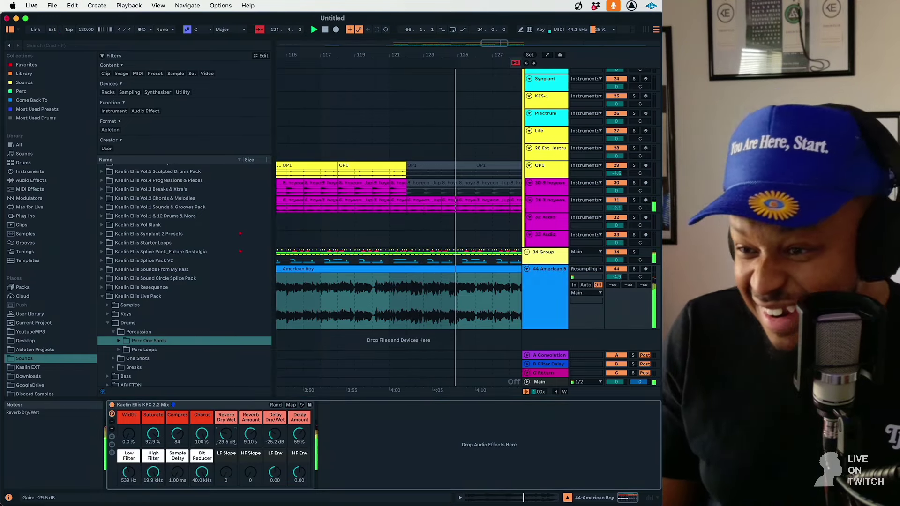
scroll(502, 232, "right", 3)
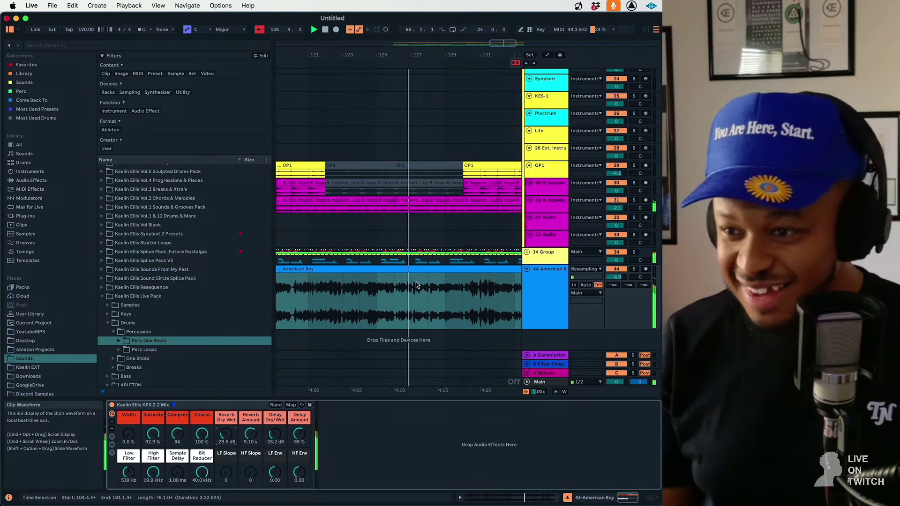
scroll(342, 278, "right", 3)
- Reselect the American Boy track and set the rack's Sample Delay macro to 6.08 ms
left_click(544, 254)
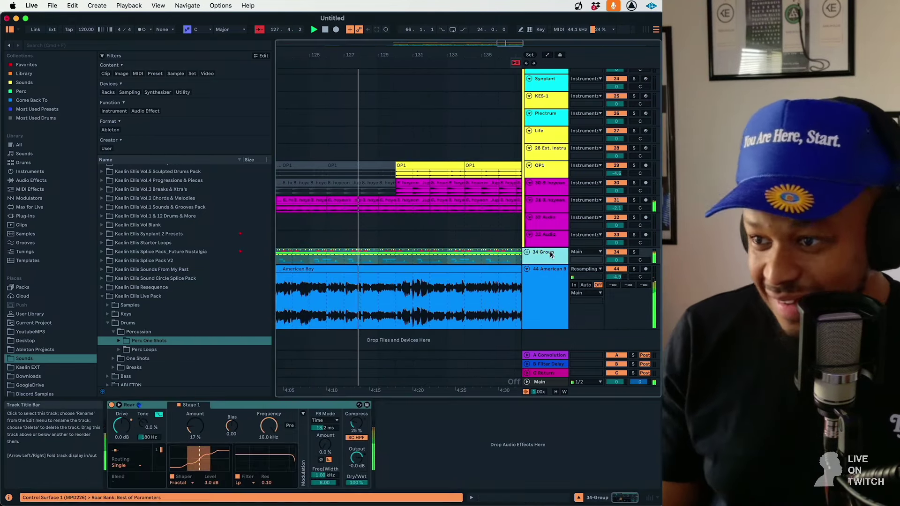
left_click(565, 300)
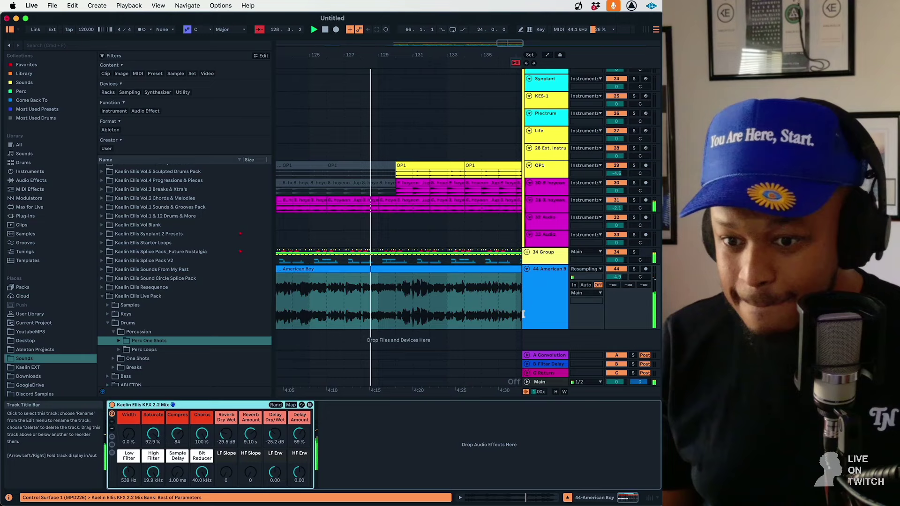
left_click(176, 473)
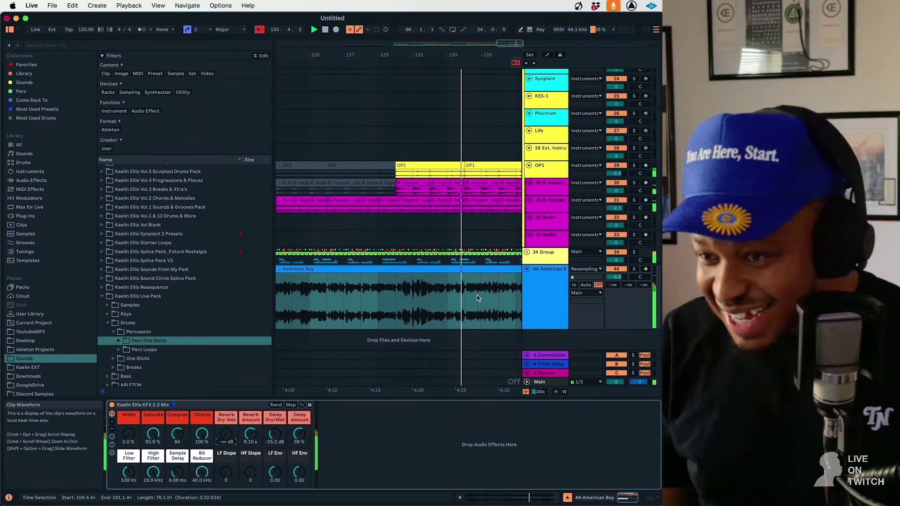
scroll(477, 297, "right", 4)
- Set the grid to 2 bars and duplicate the OP1 and magenta end clips twice, out to bar 162
right_click(424, 236)
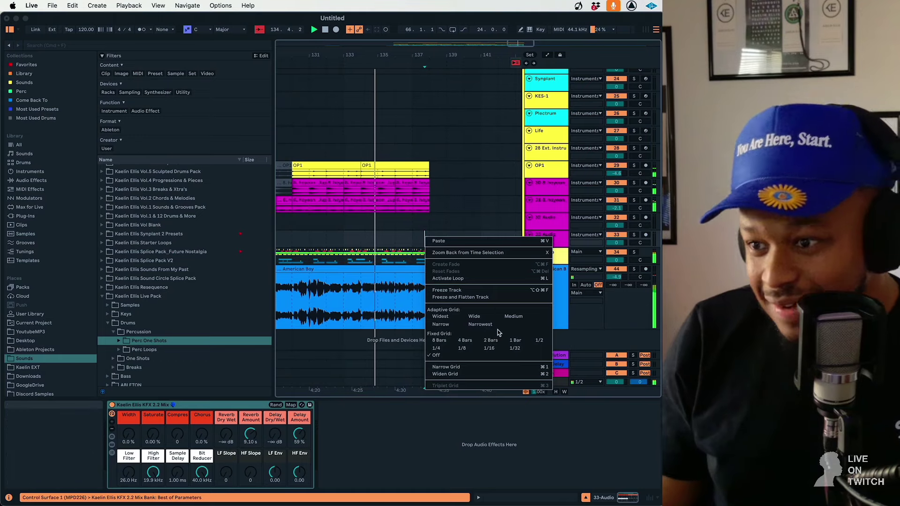
left_click(490, 340)
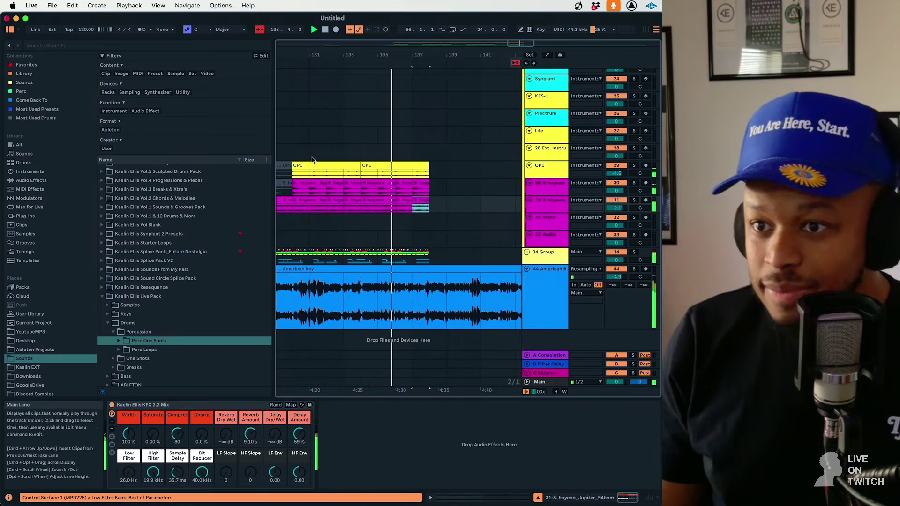
left_click_drag(430, 210, 308, 166)
key("super+d")
key("super+d")
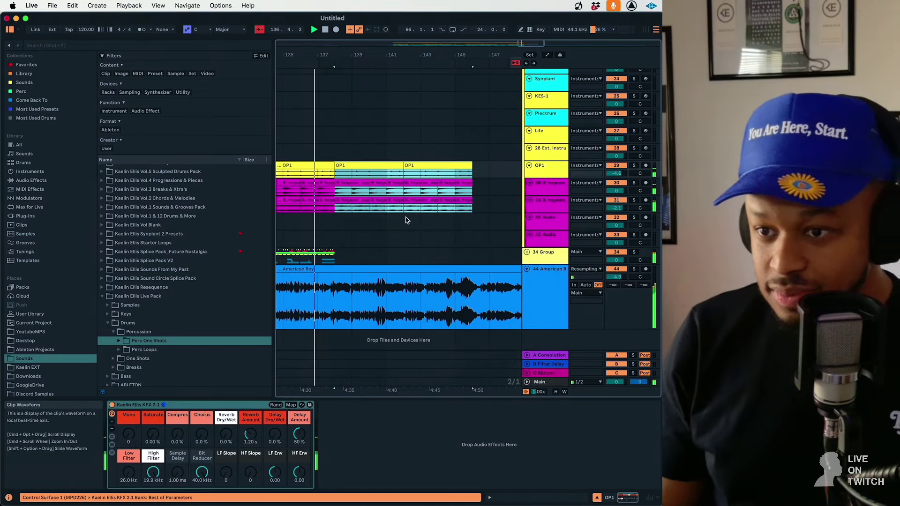
key("super+d")
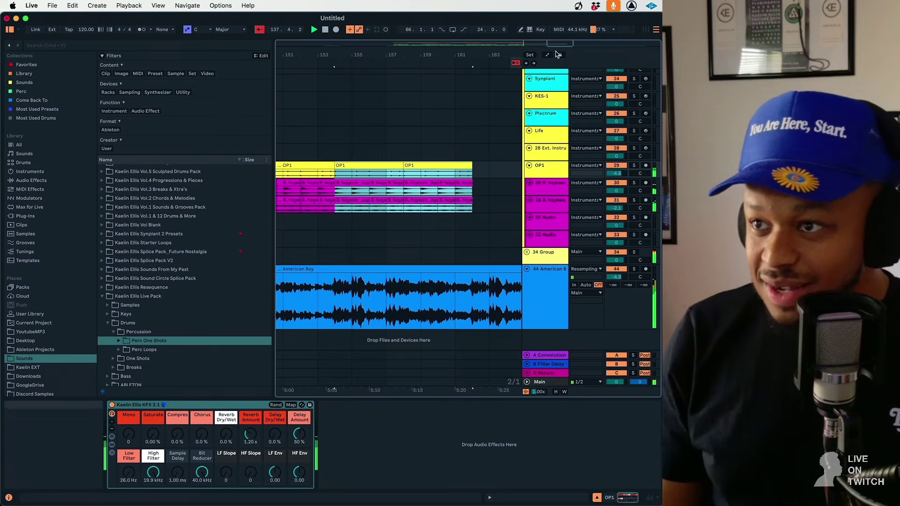
mouse_move(556, 45)
left_mouse_down()
mouse_move(556, 36)
mouse_move(528, 27)
left_mouse_up()
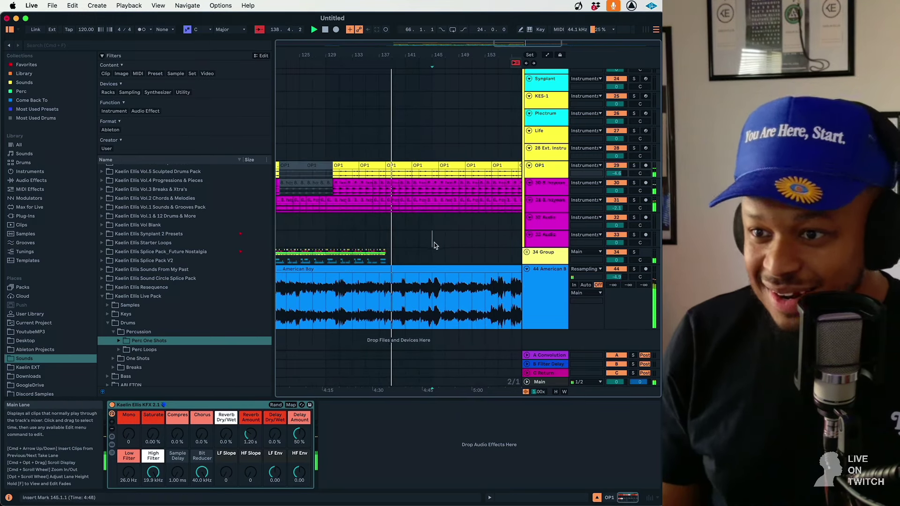
- Switch the grid to 1 bar and mark bars 66 to 138 on the 34 Group track
left_click(415, 257)
right_click(413, 255)
left_click(502, 328)
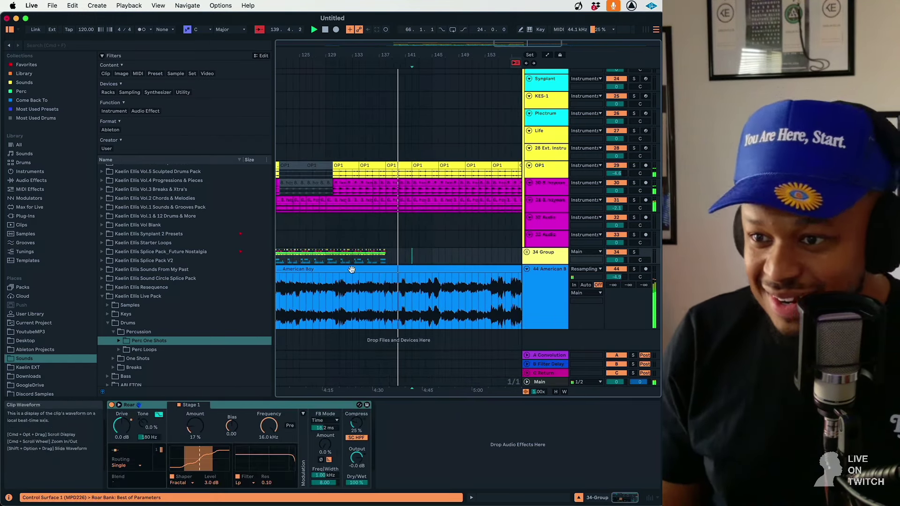
scroll(381, 257, "left", 5)
scroll(382, 257, "left", 9)
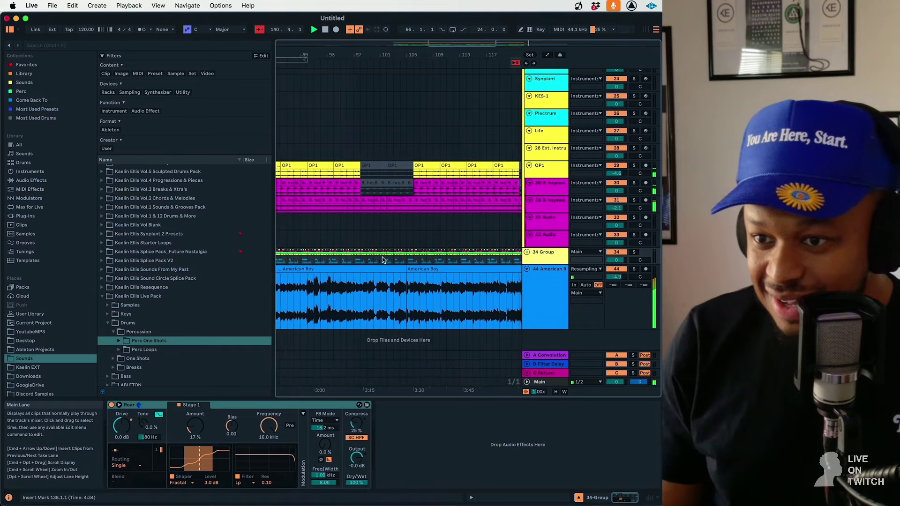
left_click(360, 259, "shift")
- Extend the bar 66–138 selection up through Electric Key, Piano, TheTar and Drum Sculptr
key("shift+Up")
key("shift+Up")
key("shift+Up")
key("shift+Up")
key("shift+Up")
key("shift+Up")
key("shift+Up")
key("shift+Up")
key("shift+Up")
key("shift+Up")
key("shift+Up")
key("shift+Up")
key("shift+Up")
key("shift+Up")
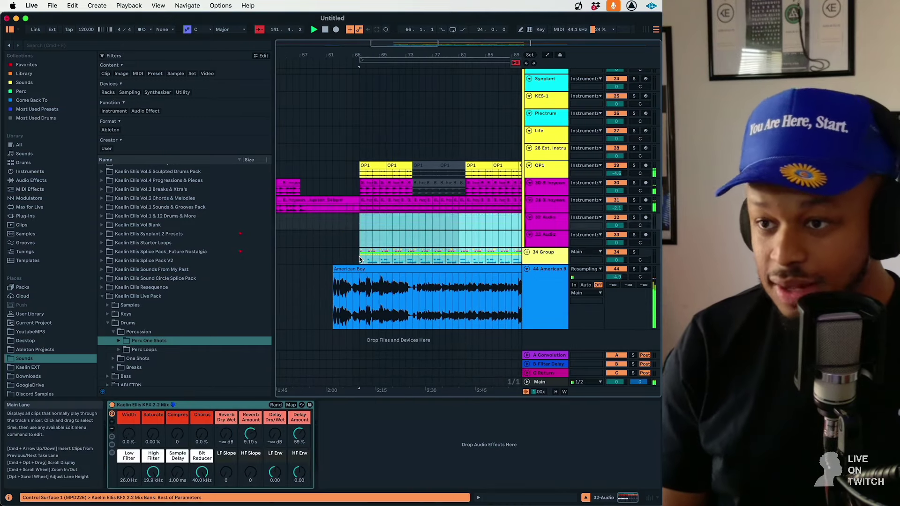
key("shift+Up")
key("shift+Up")
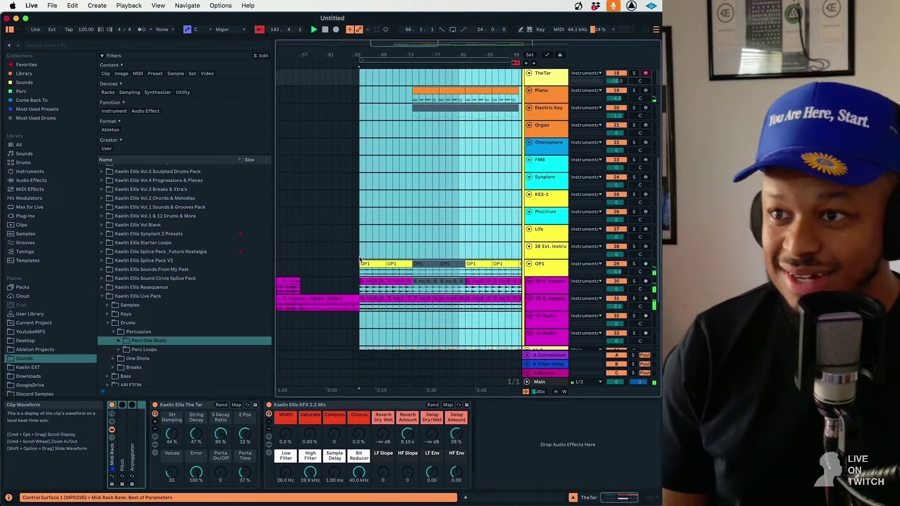
key("shift+Up")
key("shift+Up")
key("shift+Up")
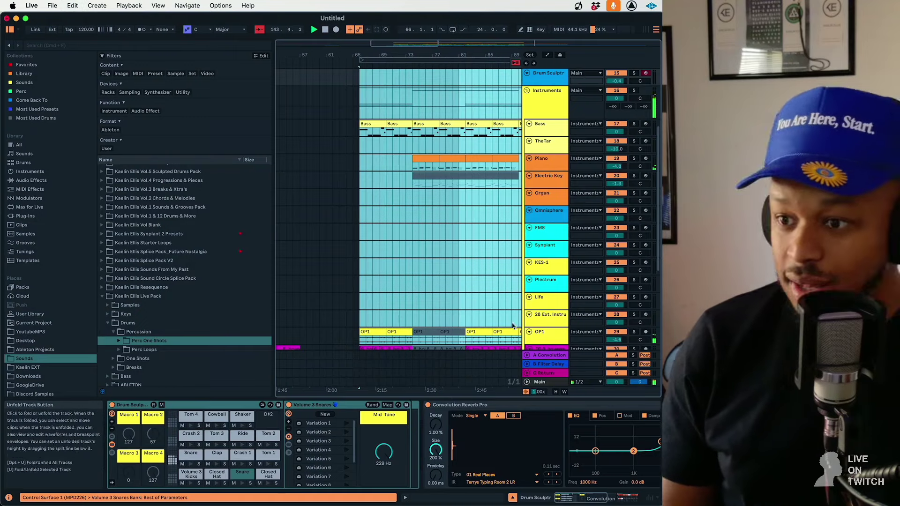
scroll(428, 268, "right", 12)
scroll(427, 268, "left", 7)
- Place the paste point at bar 146 on the Life track
scroll(427, 268, "right", 5)
scroll(426, 265, "down", 5)
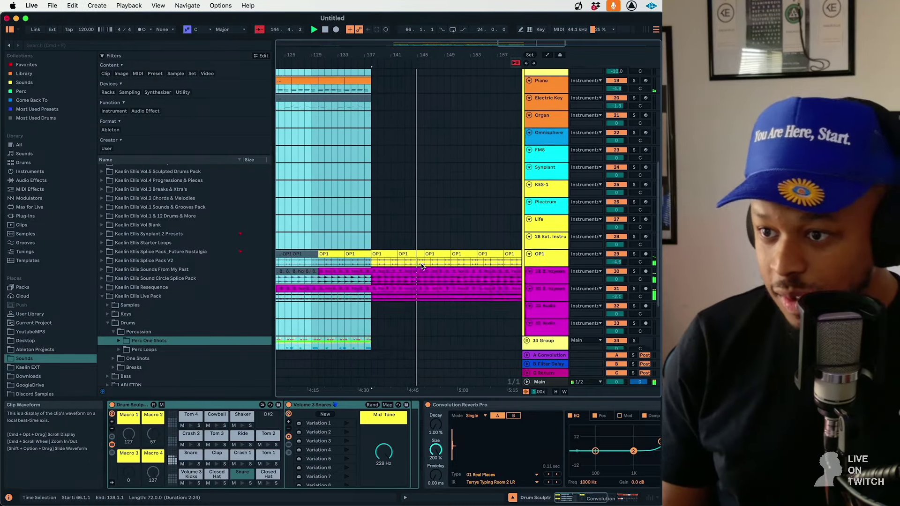
left_click(434, 232)
key("Up")
key("Up")
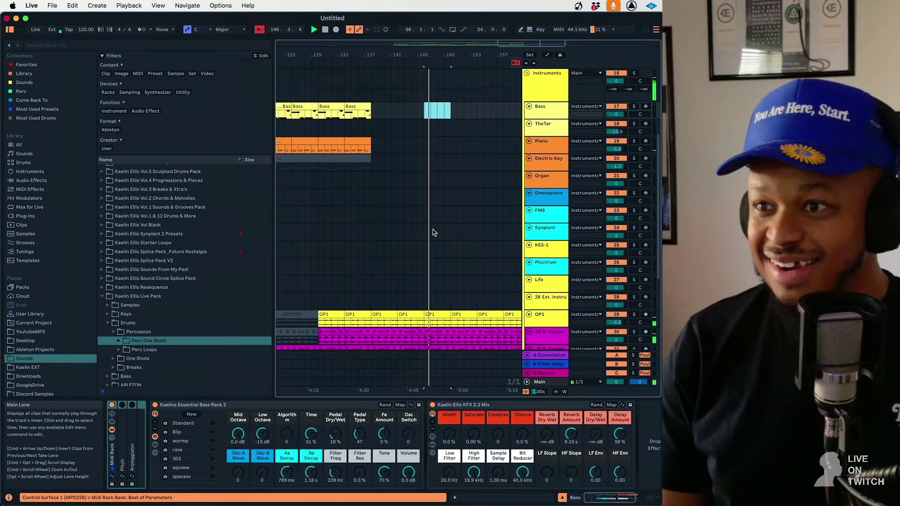
scroll(433, 229, "down", 7)
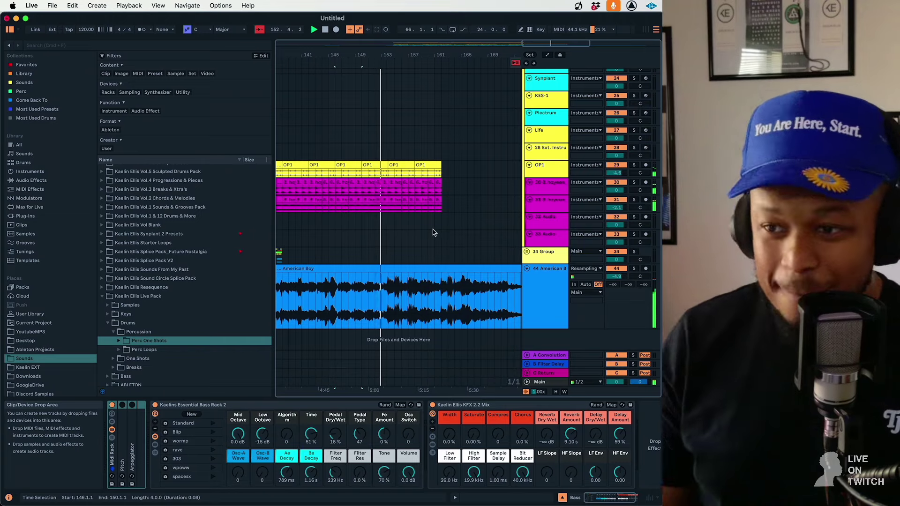
- Paste the section at bar 146 and shift the pasted clips onto their matching tracks
key("super+v")
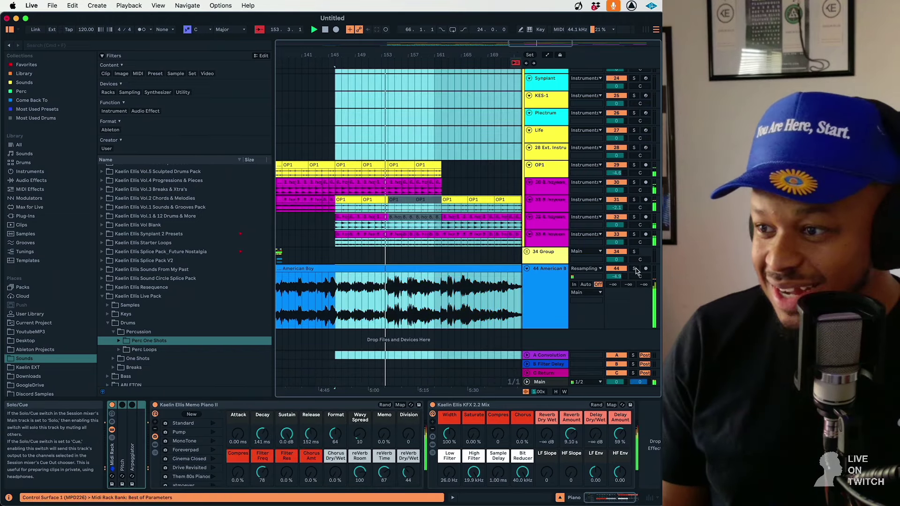
left_click(634, 268)
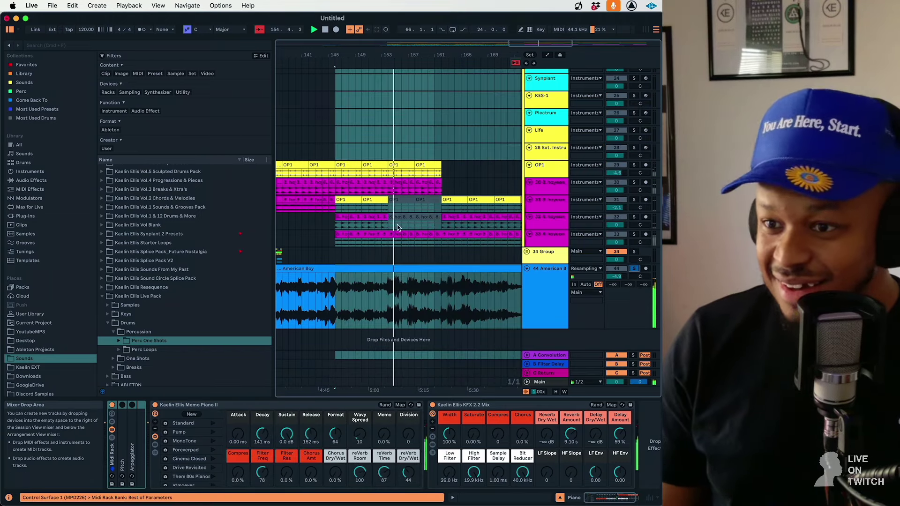
left_click_drag(340, 233, 342, 202)
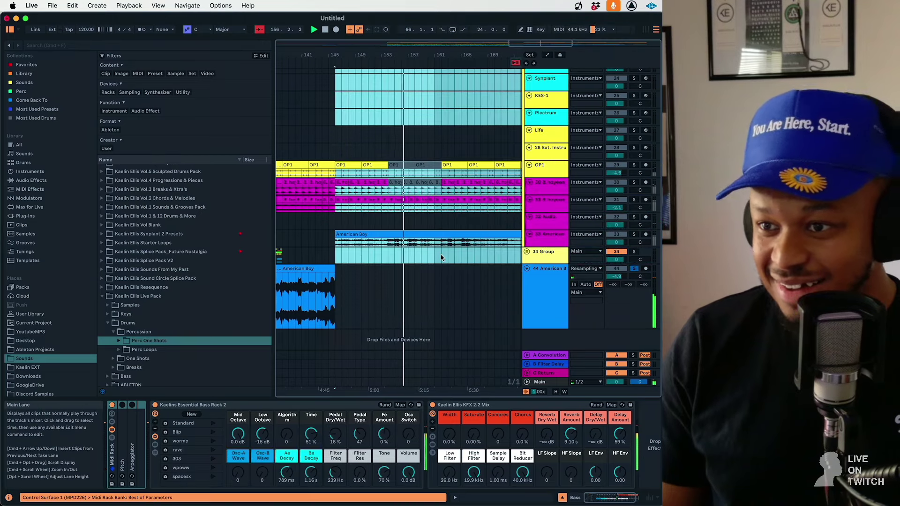
left_click(635, 270)
- Move the misplaced American Boy clip from track 33 onto track 44
left_click(377, 235)
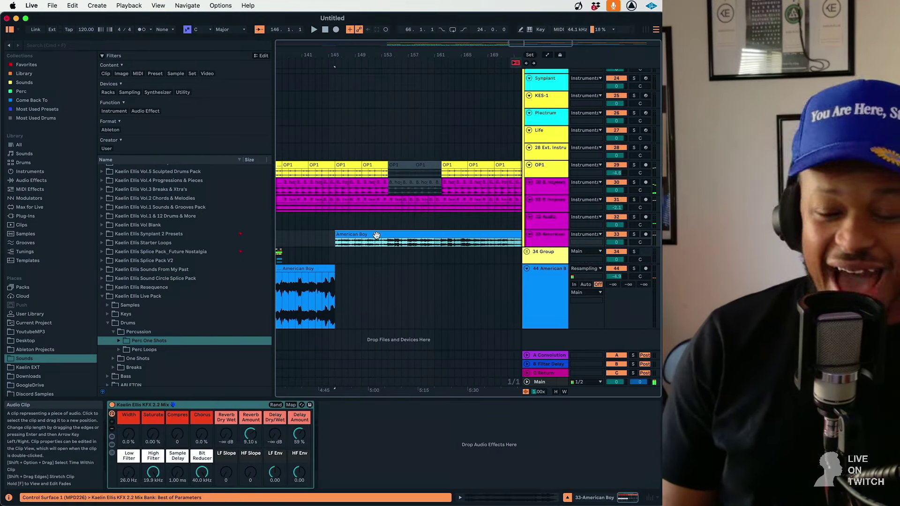
key("super+x")
key("Down")
key("Down")
key("Down")
key("Up")
key("super+v")
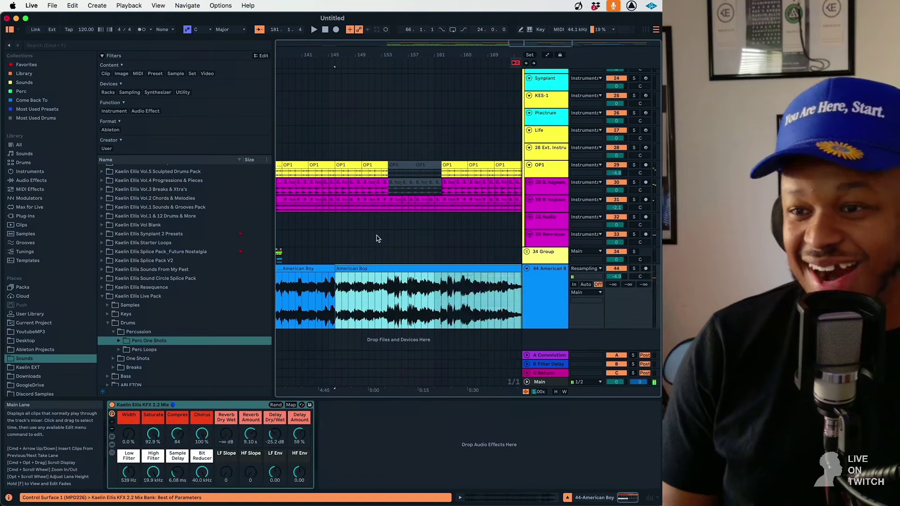
key("space")
scroll(381, 238, "up", 8)
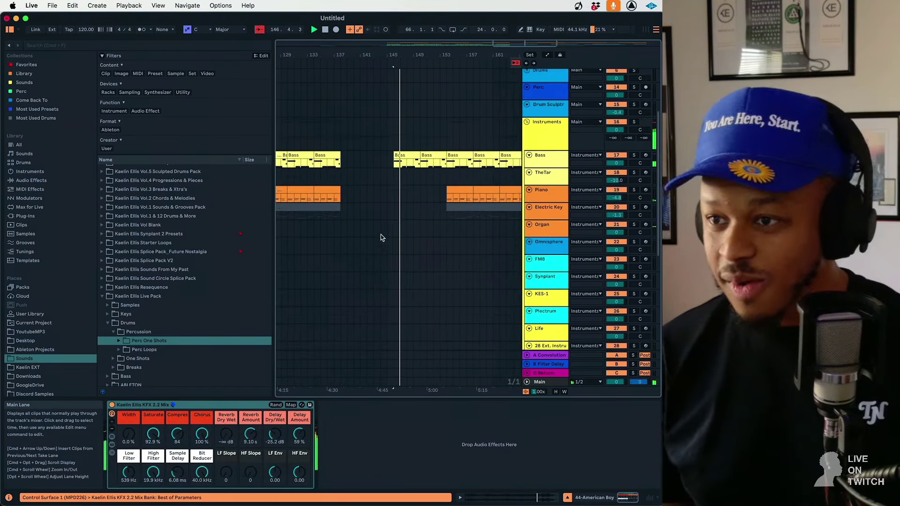
scroll(382, 238, "down", 8)
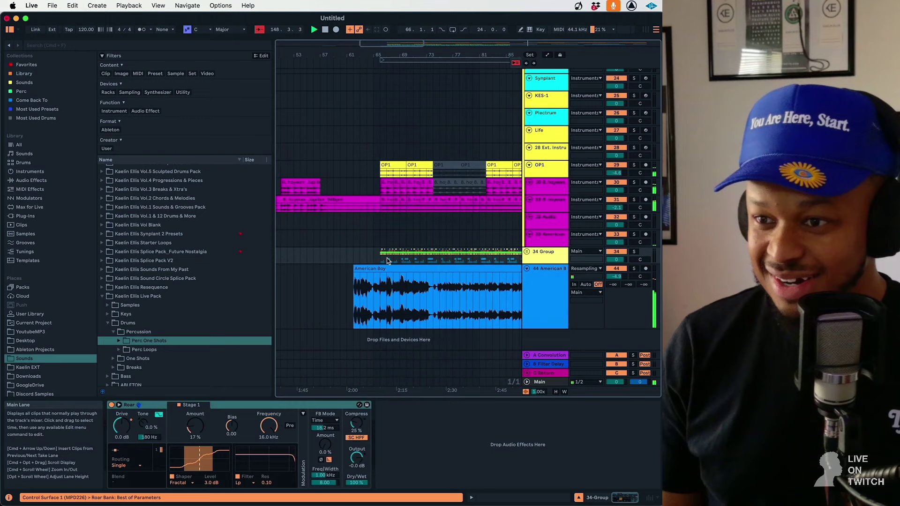
- Mark bar 154, briefly solo the American Boy track 44, and display its KFX 2.2 Mix rack
left_click(382, 261)
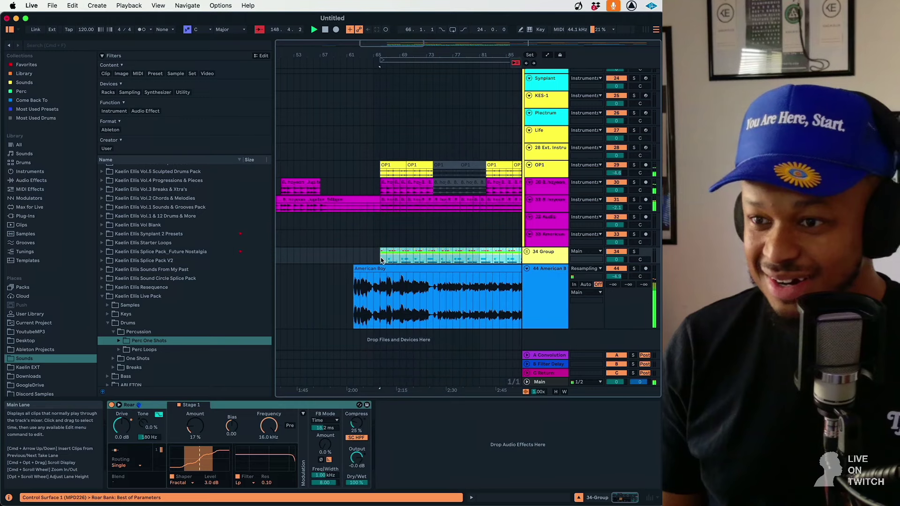
scroll(381, 261, "right", 12)
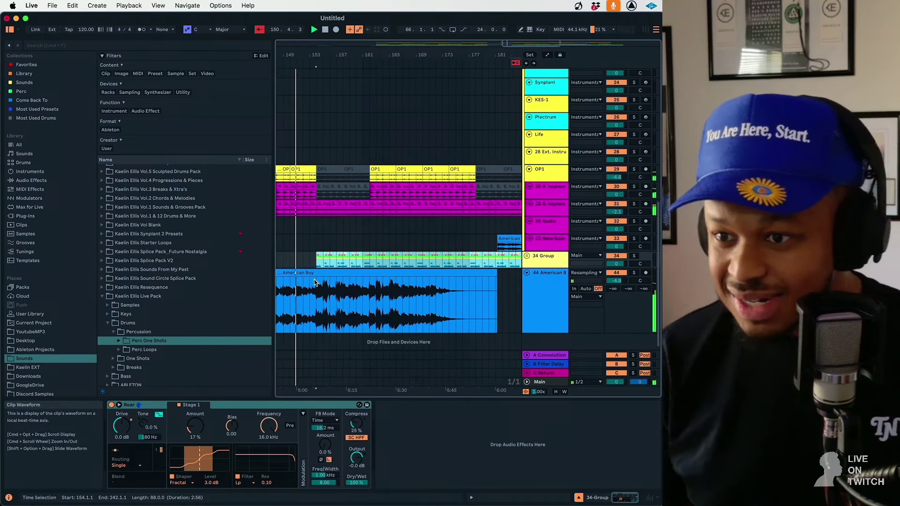
left_click(313, 264)
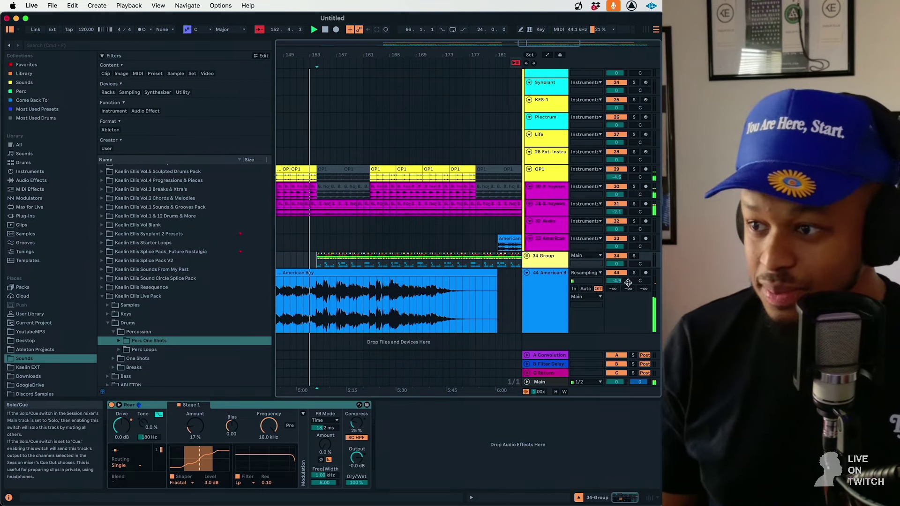
left_click(634, 273)
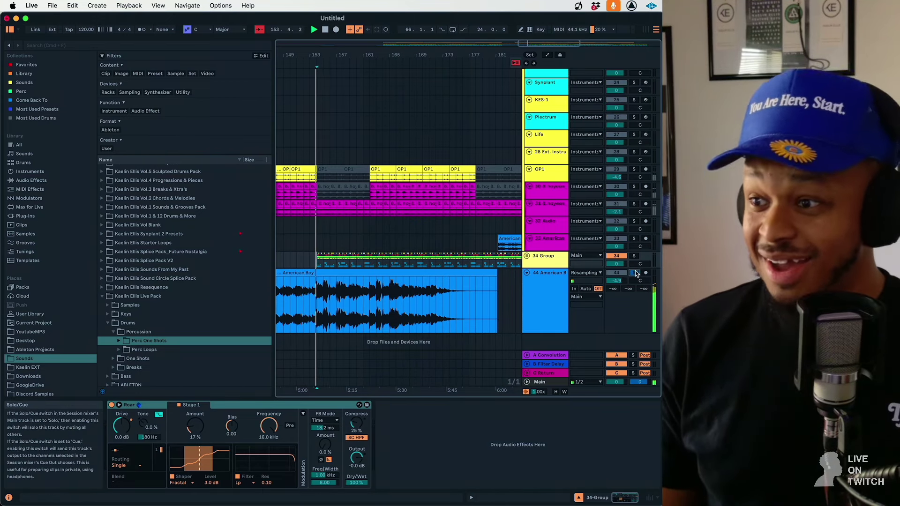
left_click(634, 273)
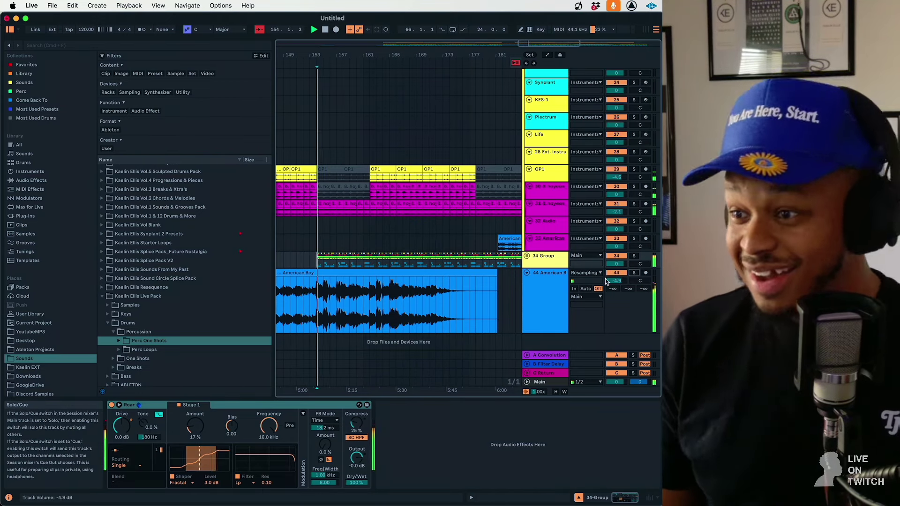
left_click(538, 294)
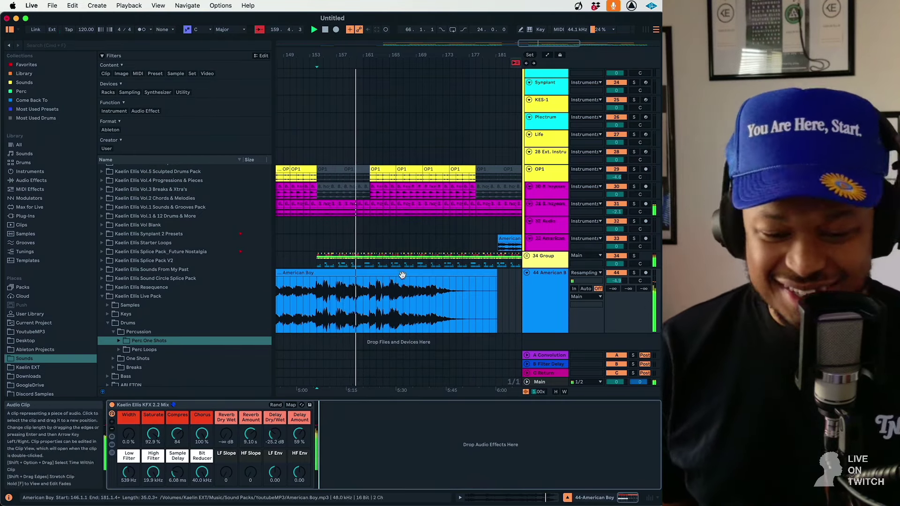
- Reset the KFX 2.2 Mix rack's Delay Dry/Wet and Reverb Dry Wet macros to 0.00 dB
left_click_drag(529, 44, 497, 45)
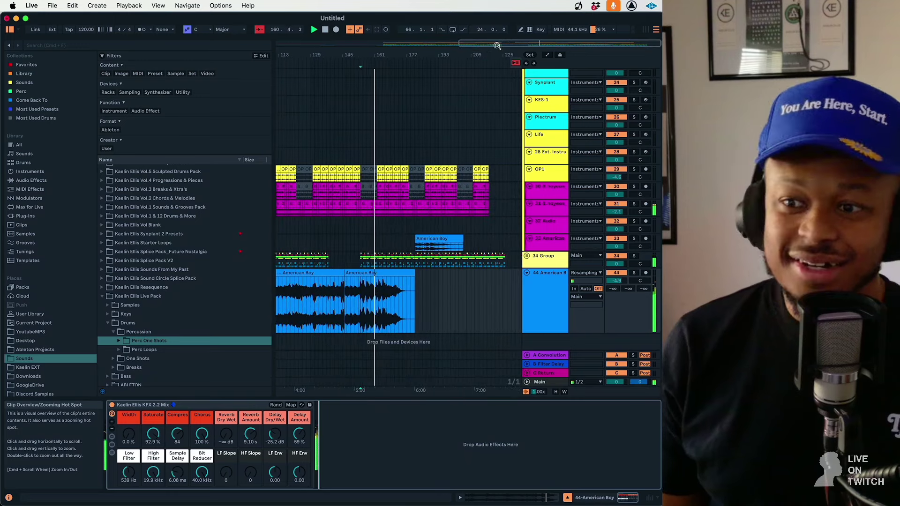
left_click(537, 303)
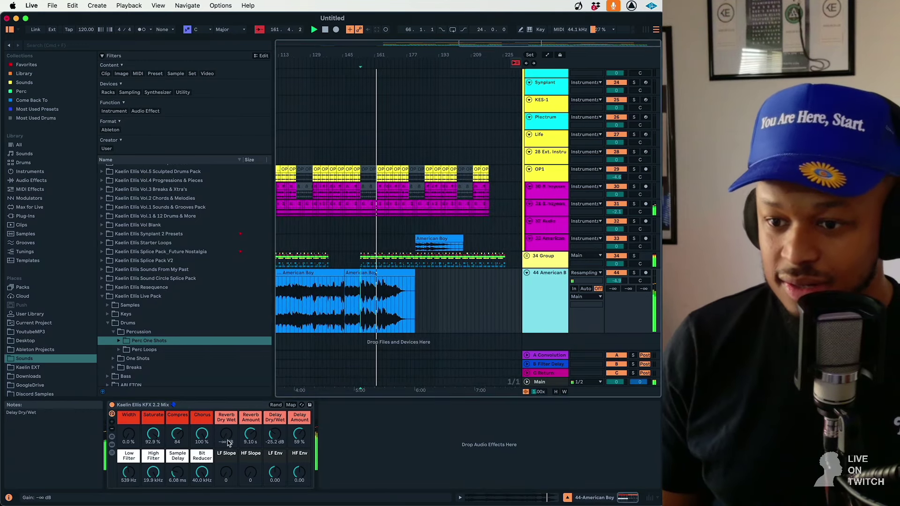
left_click_drag(275, 441, 276, 404)
key("space")
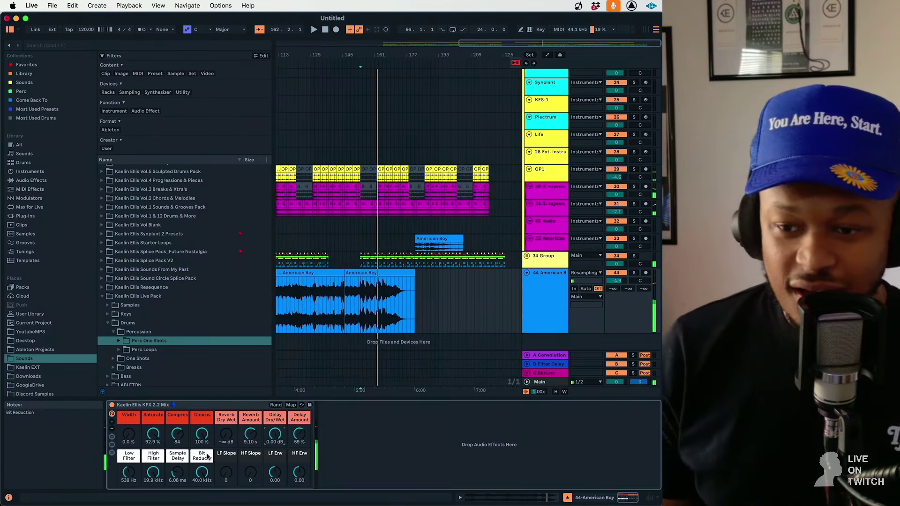
key("Delete")
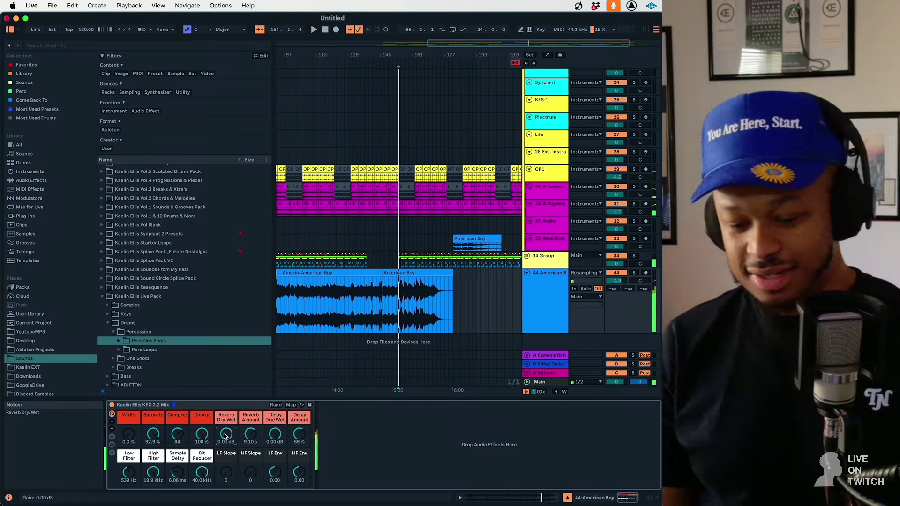